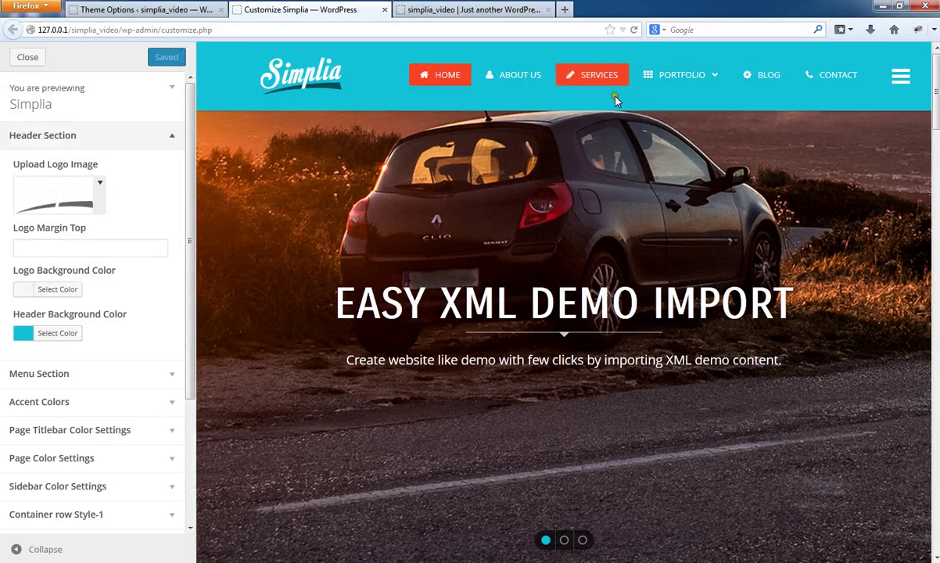
Reload the simplia_video home page and examine how the header behaves down the whole page and back up
click(444, 9)
right_click(445, 9)
click(475, 15)
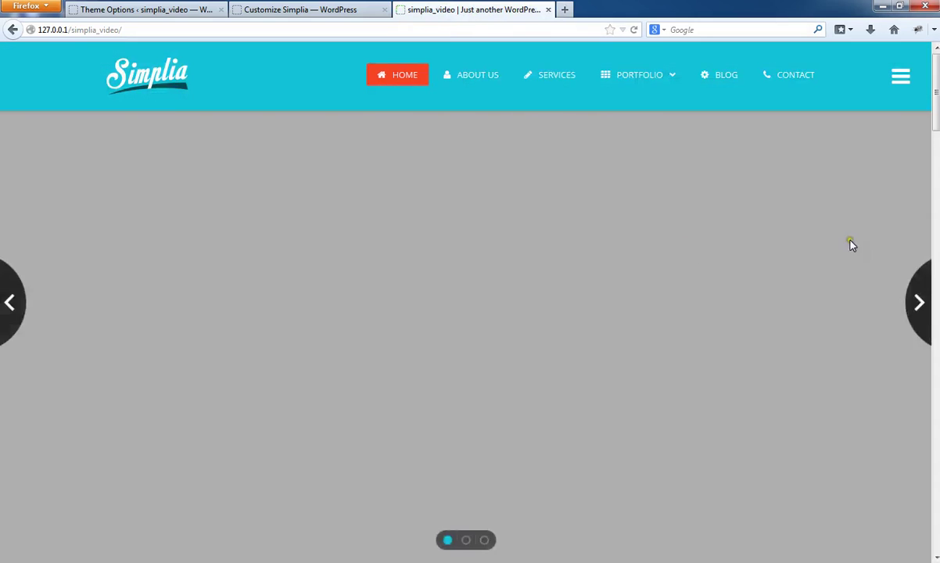
scroll(755, 246, down, 15)
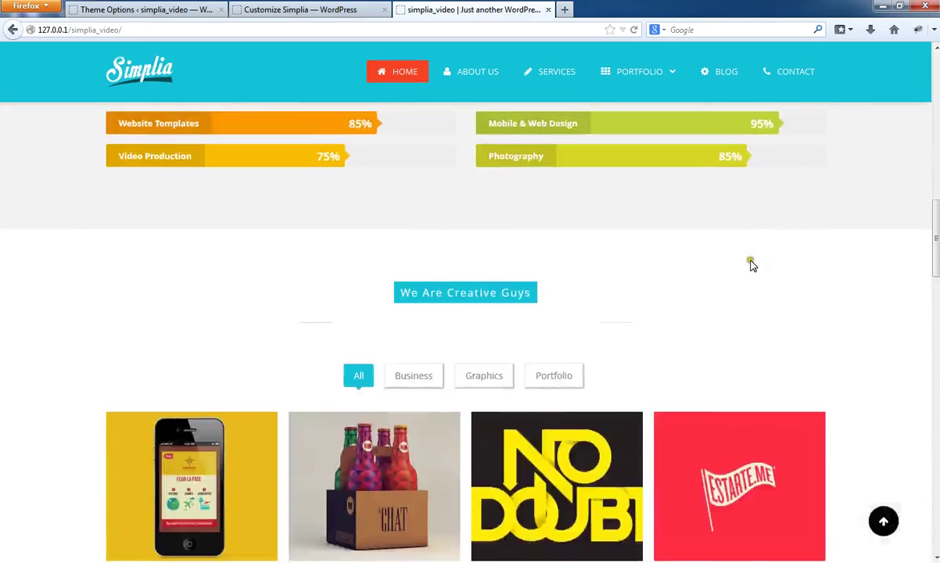
scroll(750, 267, down, 15)
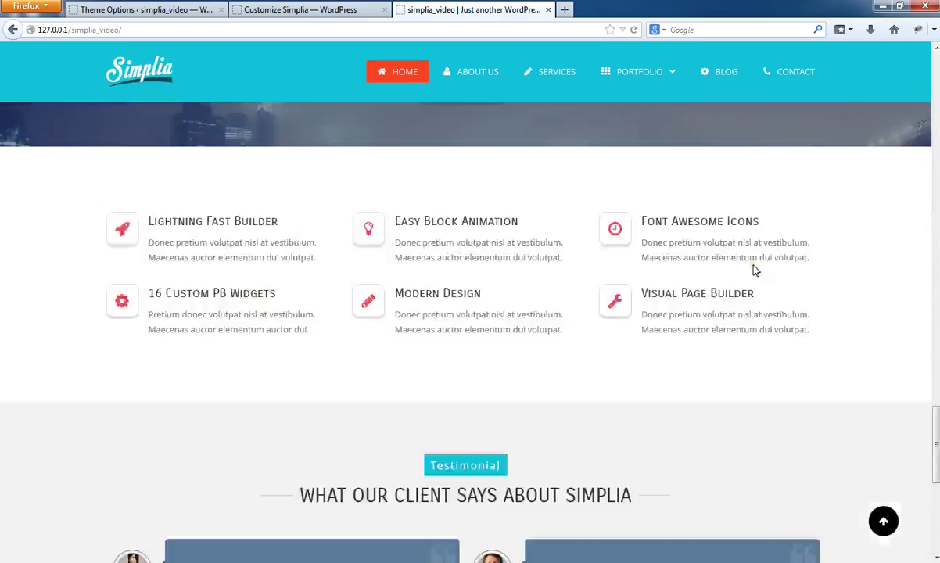
scroll(755, 269, down, 3)
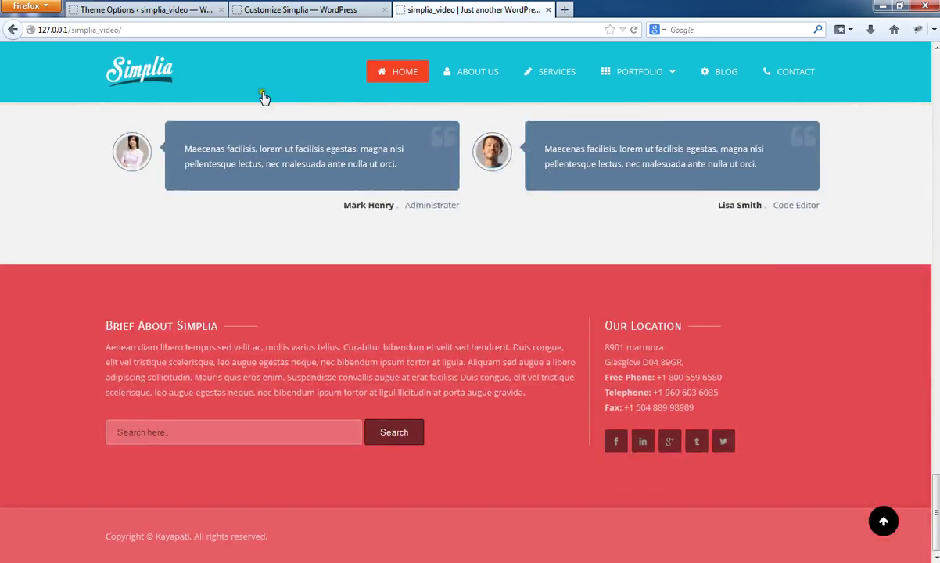
scroll(886, 374, up, 20)
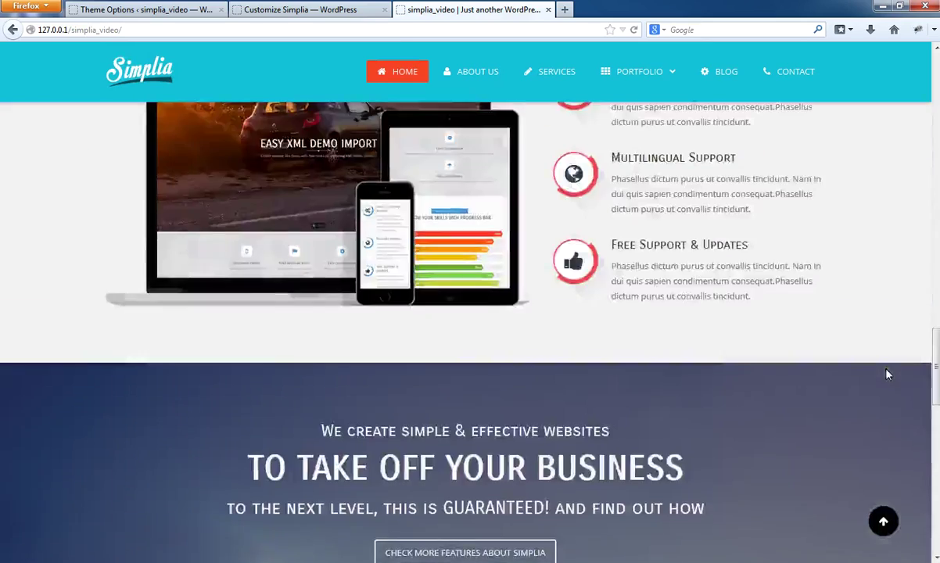
scroll(887, 373, up, 8)
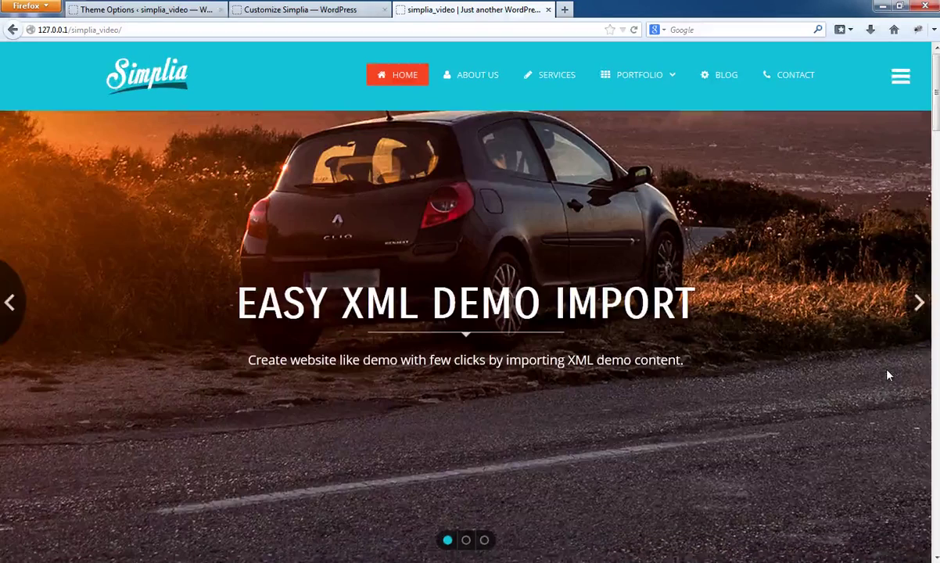
Turn off Sticky Header in the Global Settings of the theme options and save the changes
click(149, 10)
scroll(575, 399, down, 5)
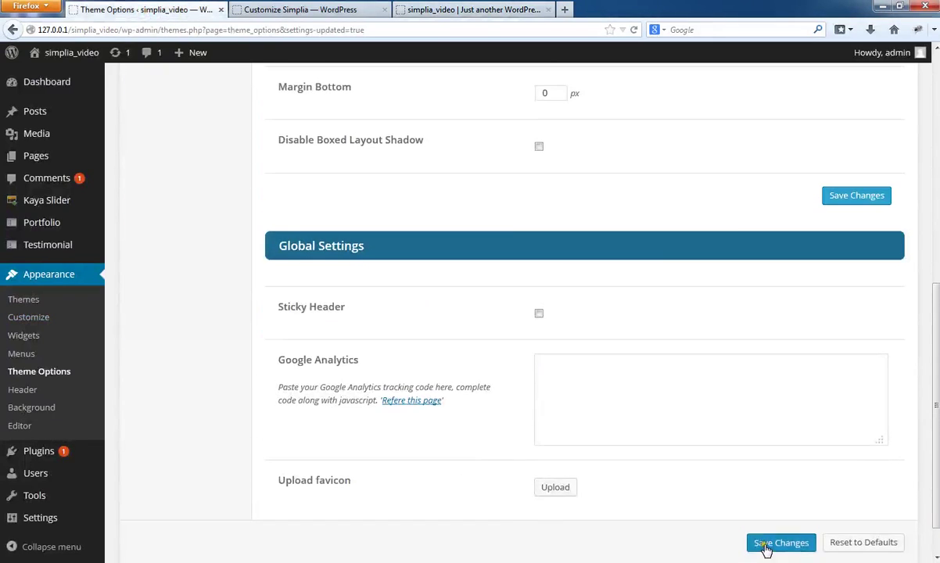
click(768, 545)
Reload the site's home page and check how its header behaves while scrolling
click(426, 8)
right_click(426, 8)
click(453, 12)
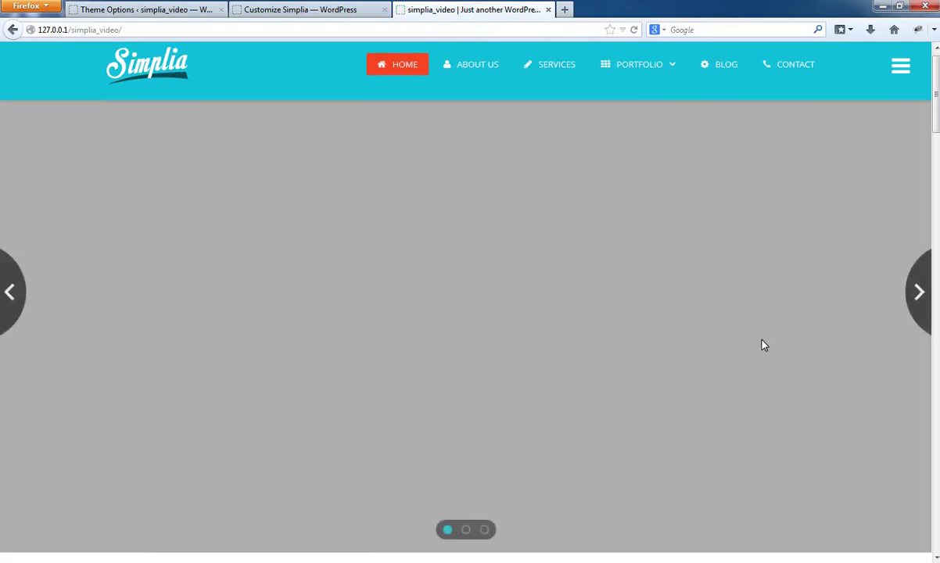
scroll(763, 345, down, 2)
scroll(763, 345, up, 2)
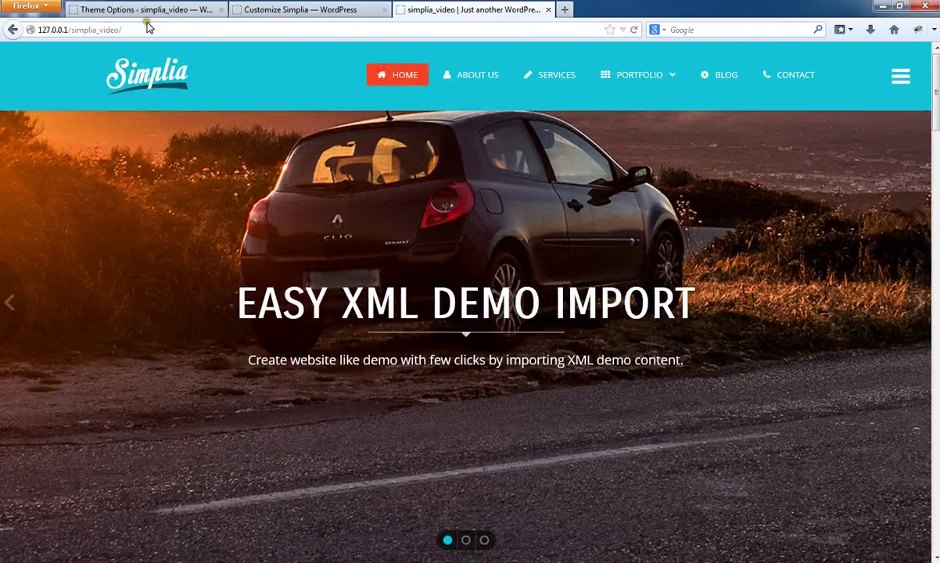
Set the yellow smartphone image from the media library as the favicon in the theme options and save
click(175, 9)
scroll(764, 499, down, 6)
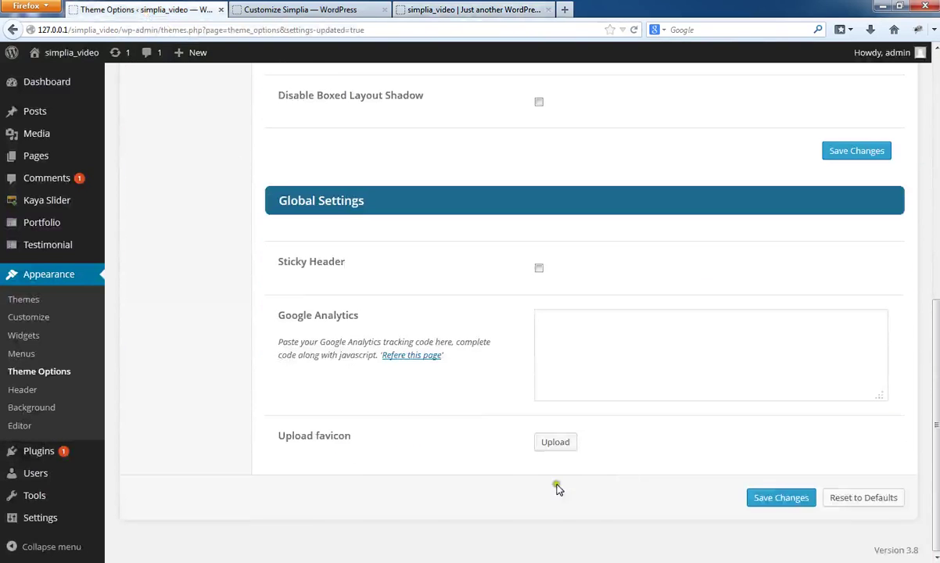
click(554, 442)
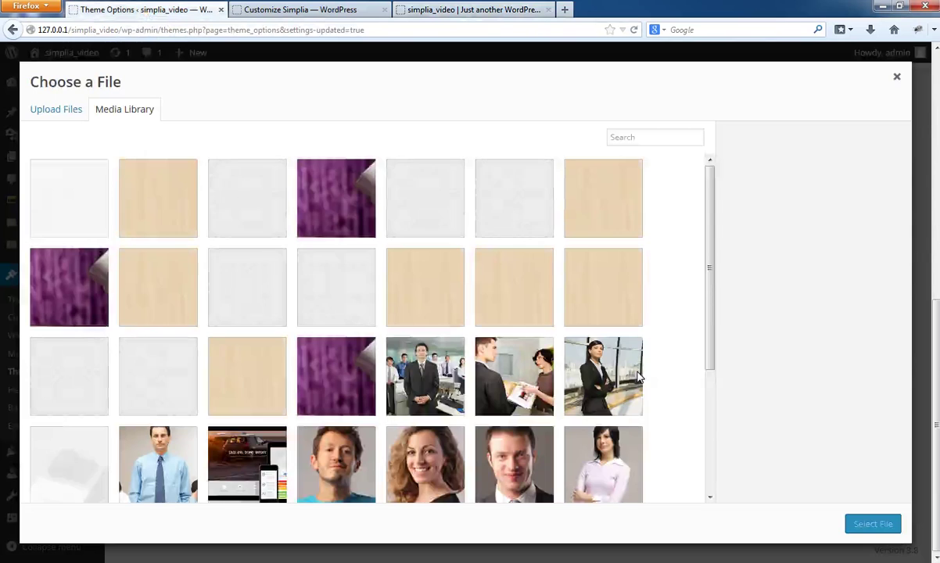
scroll(509, 446, down, 3)
click(619, 383)
click(868, 524)
scroll(832, 476, down, 2)
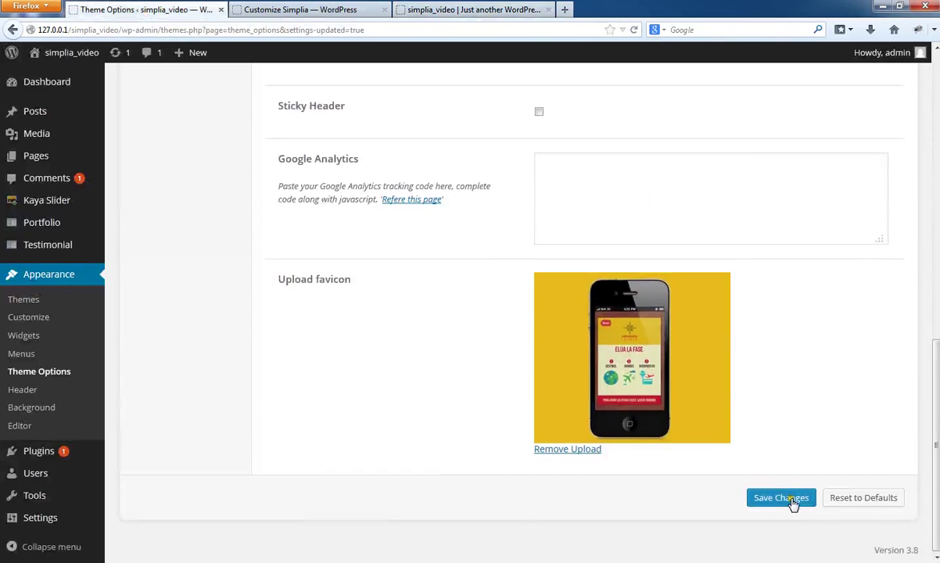
click(791, 518)
Reload the site's home page to check its favicon
click(437, 11)
right_click(436, 11)
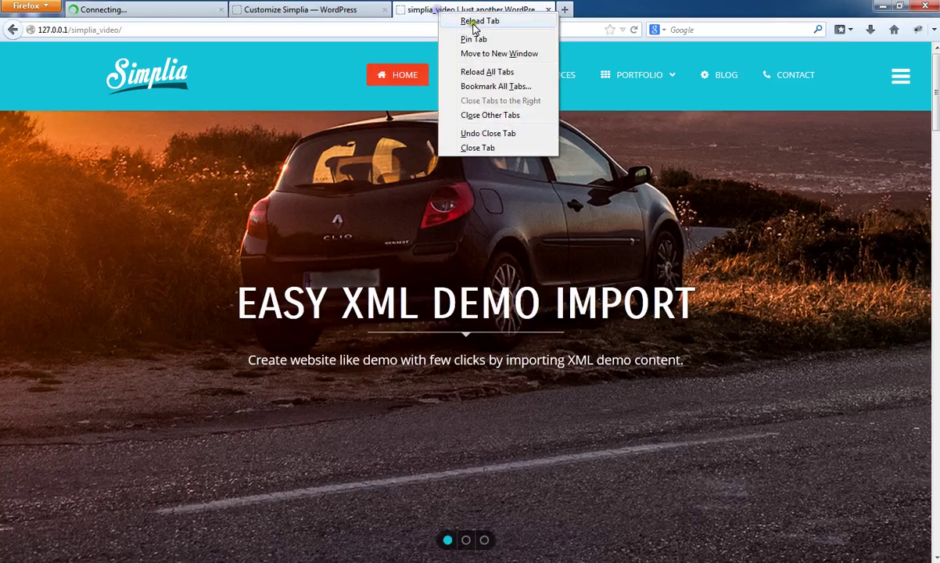
click(471, 21)
mouse_move(639, 74)
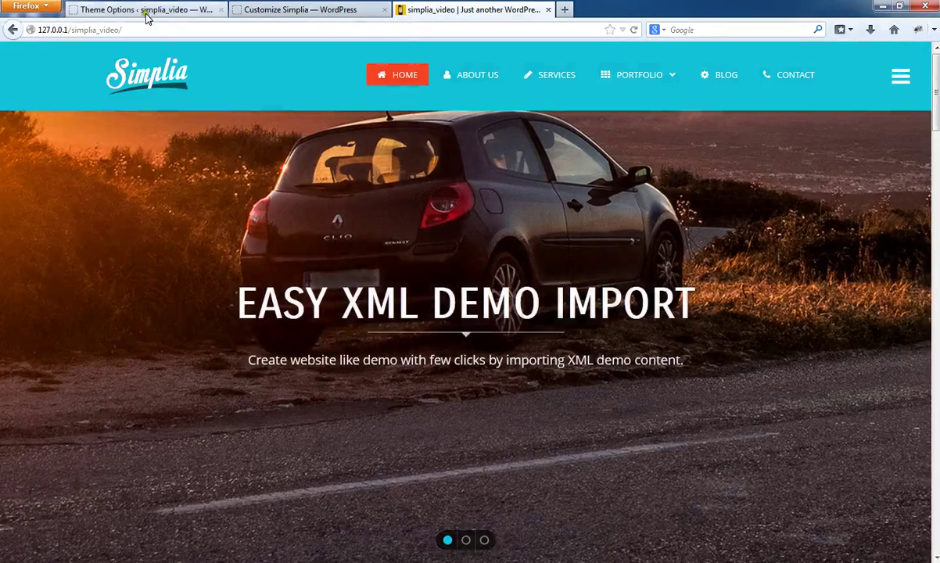
Enable the Disable Right side Toggle option in the theme's Right side Toggle settings and save
click(146, 16)
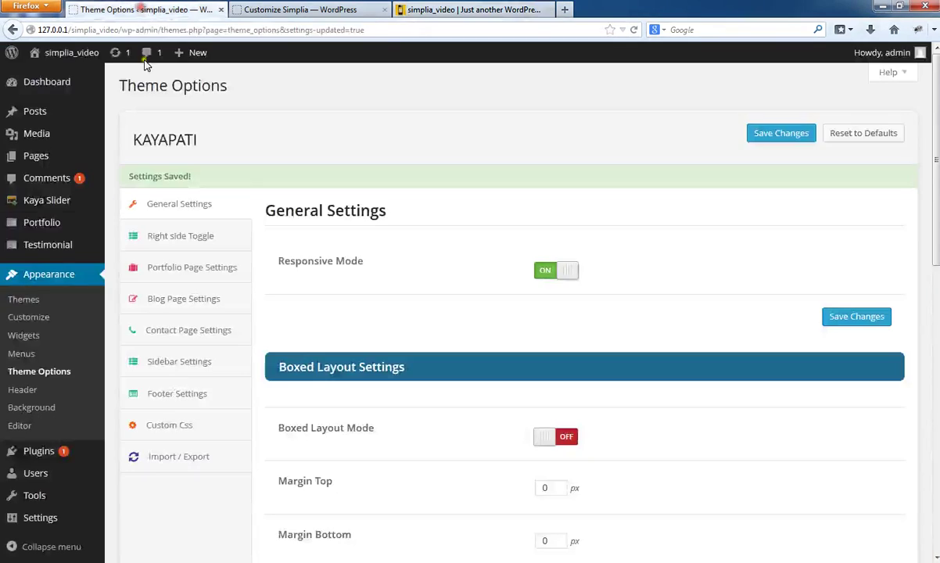
click(182, 238)
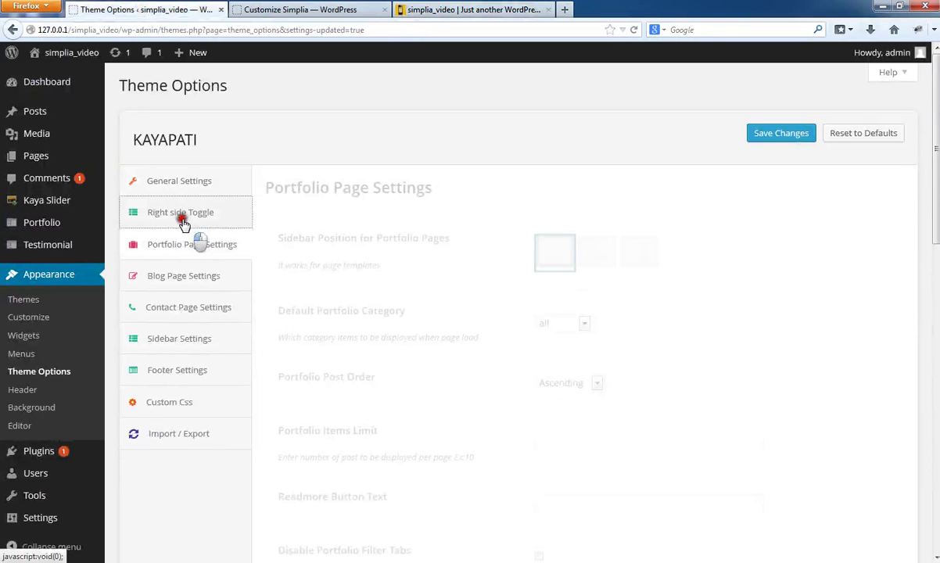
click(182, 215)
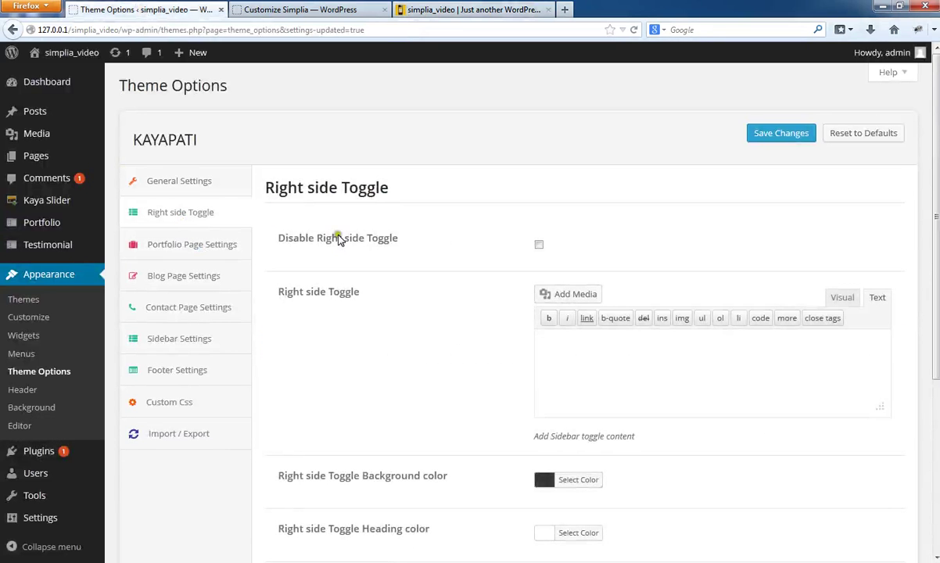
click(539, 246)
click(782, 134)
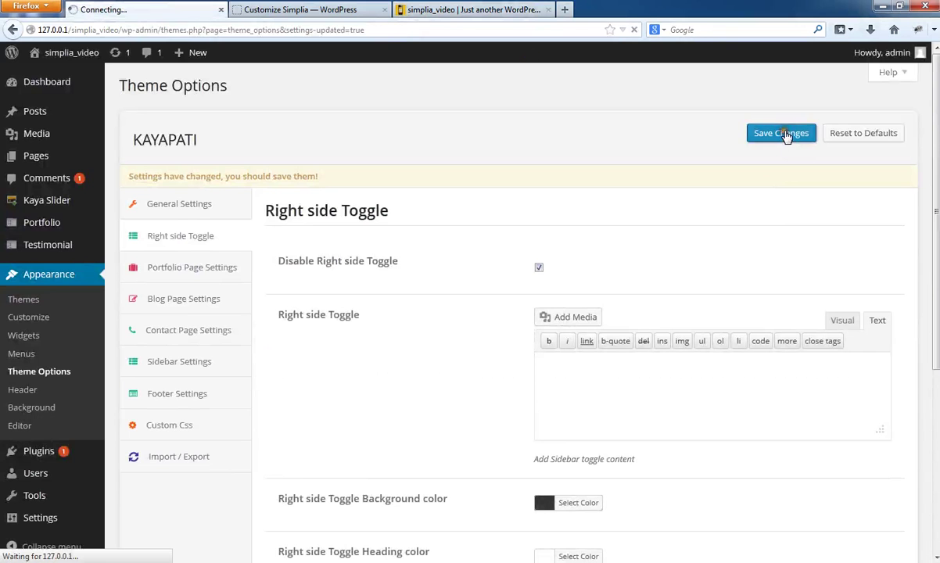
Reload the site's home page to check the header for the right side toggle
click(430, 10)
right_click(431, 11)
click(469, 17)
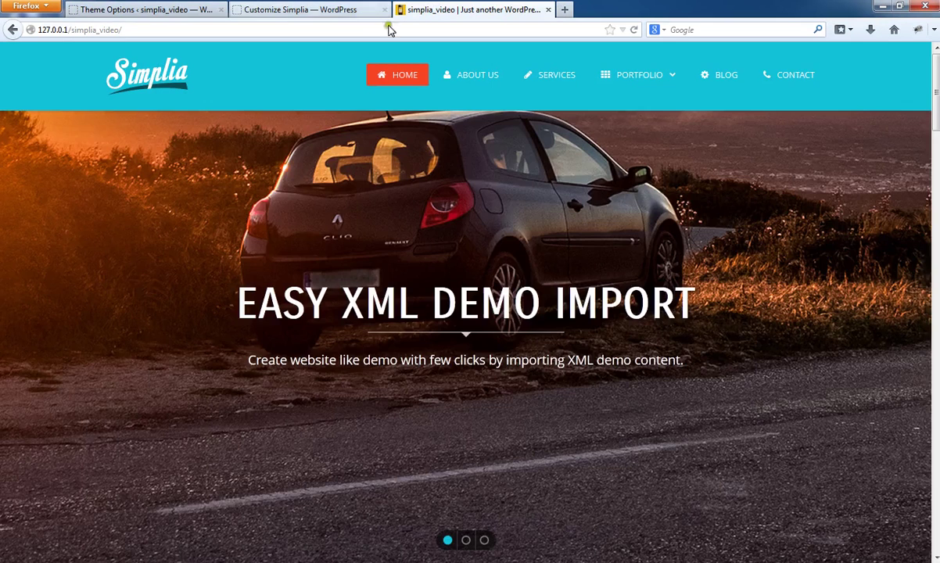
Clear the Disable Right side Toggle option in the theme options and save the changes
click(129, 11)
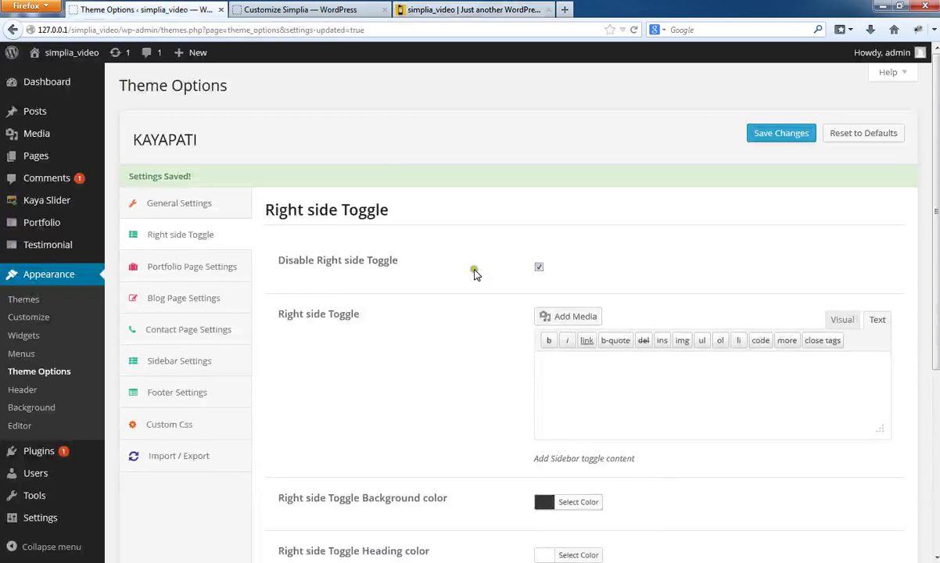
click(536, 249)
click(778, 134)
Reload the site's home page, then open the right side toggle to view its content and close it
click(436, 9)
right_click(436, 9)
click(462, 16)
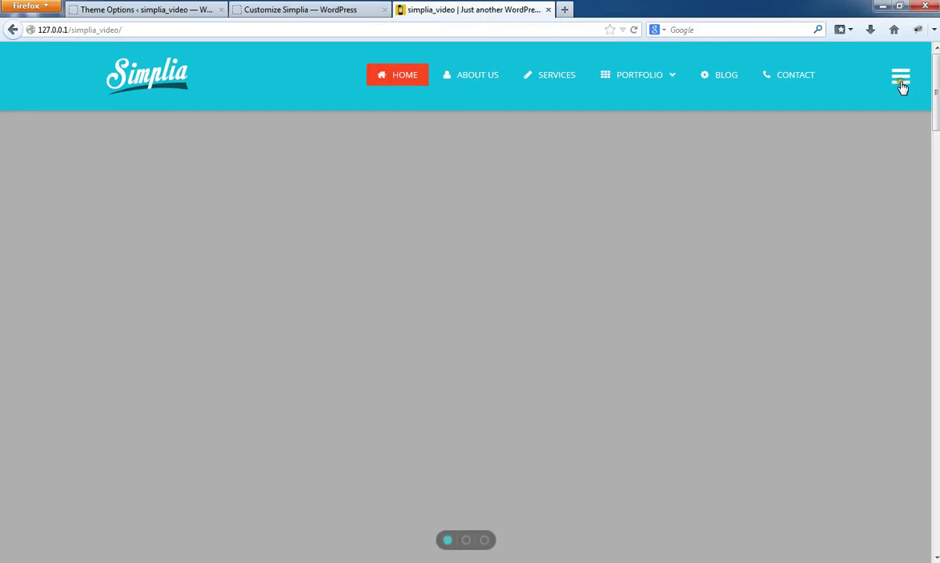
click(903, 83)
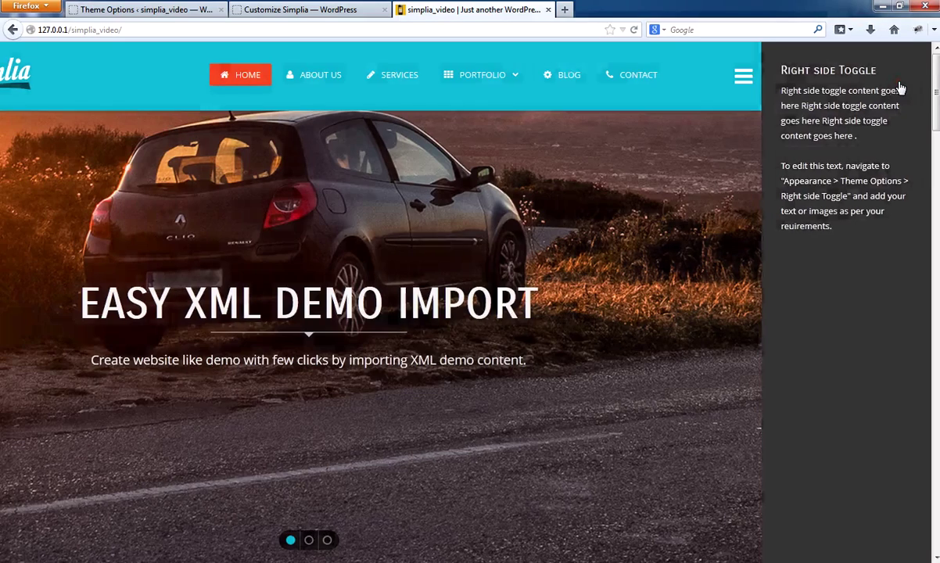
click(746, 80)
Copy the passage from "Maecenas ac rutrum arcu" to "tincidunt sit amet mauris." in the Notepad file lipsum into the Right side Toggle content
click(105, 7)
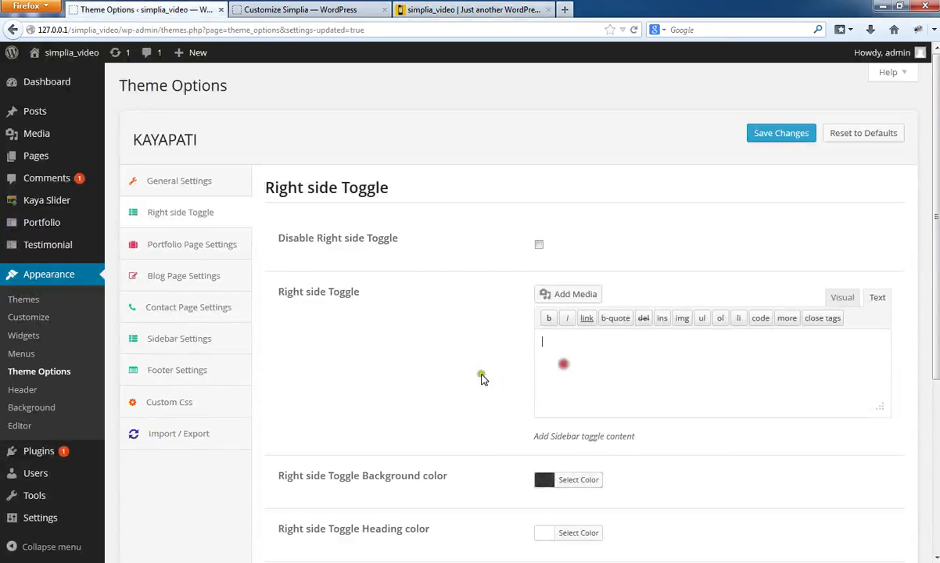
key(alt+Tab)
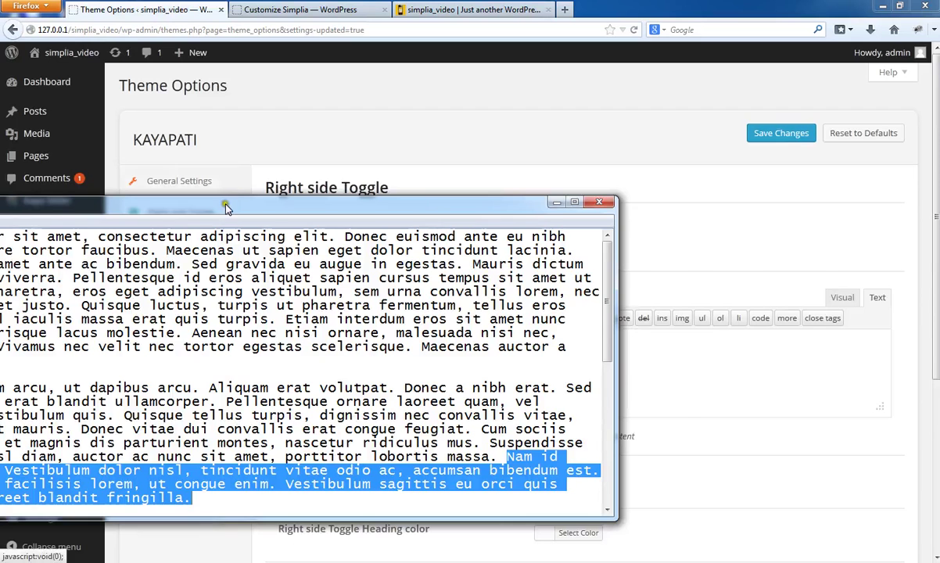
drag(227, 203, 414, 186)
click(223, 415)
drag(270, 406, 12, 364)
key(ctrl+c)
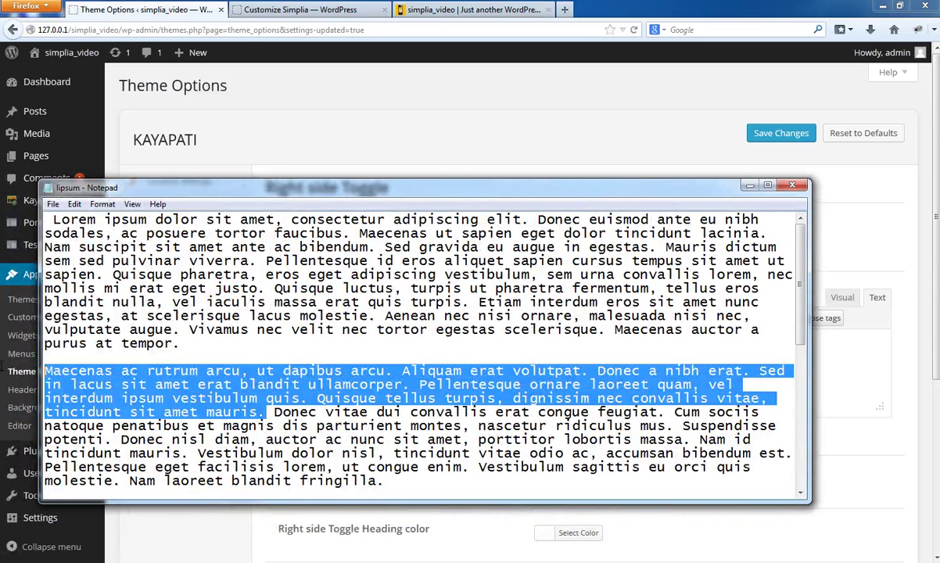
click(749, 184)
key(ctrl+v)
Wrap the opening words "Maecenas ac rutrum arcu" of the toggle content in <h2> and </h2> tags
click(542, 342)
text(<)
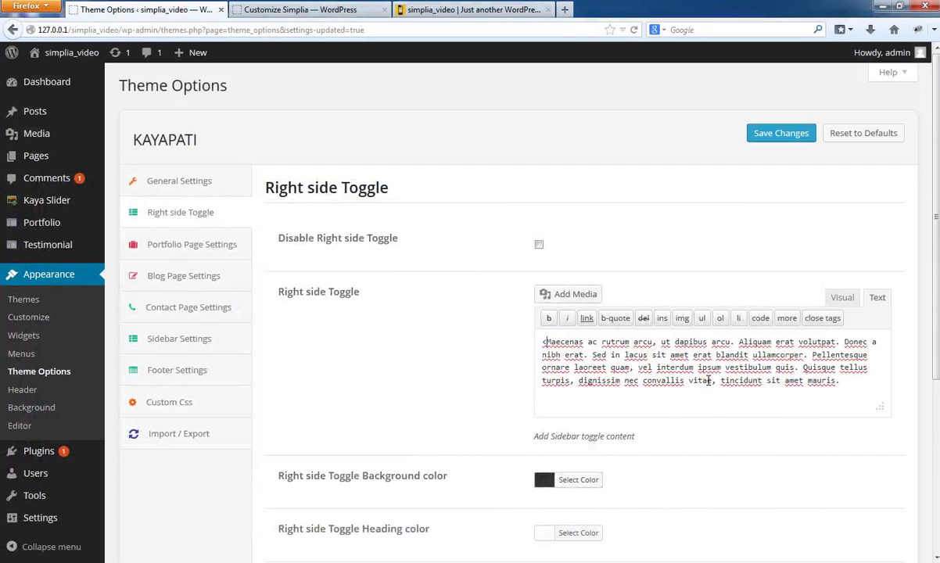
text(h2>)
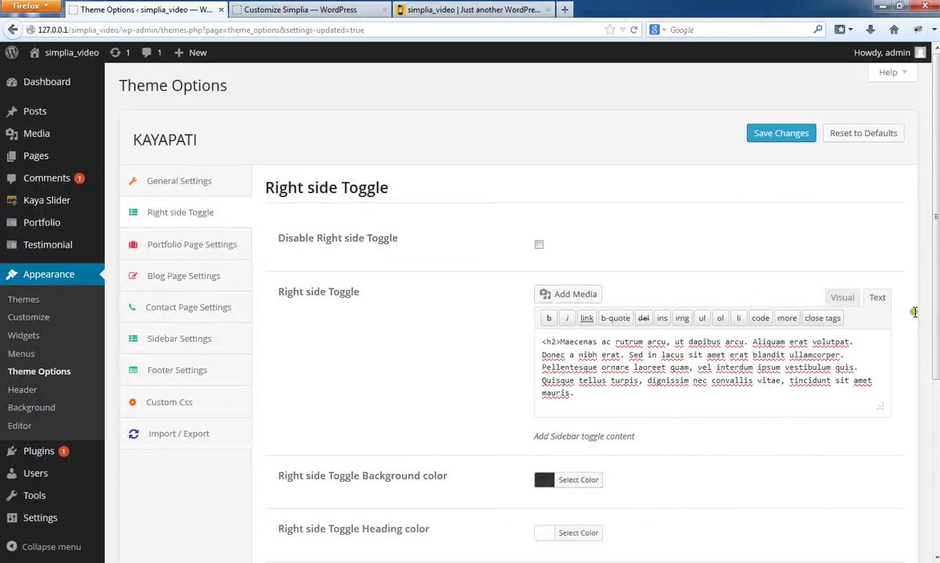
click(669, 342)
text(</h2>)
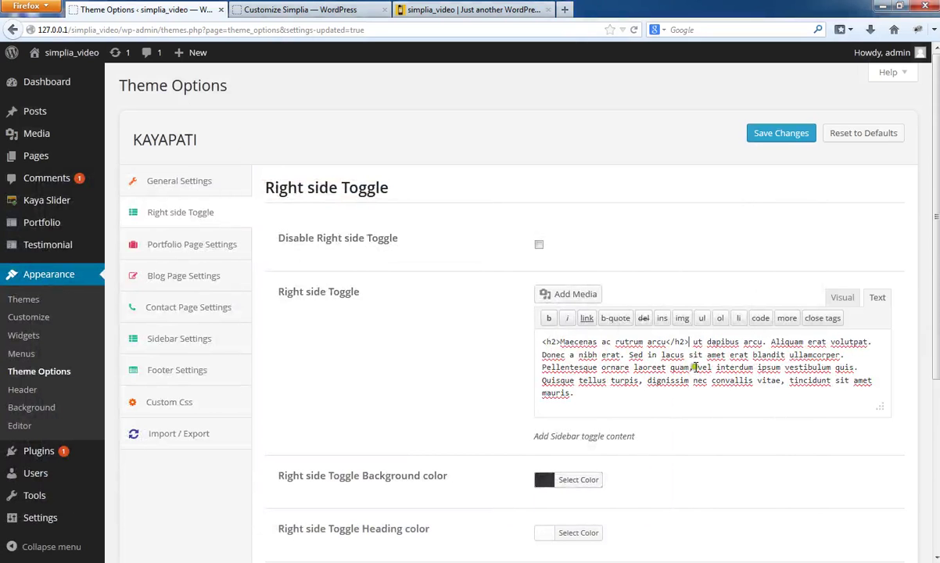
Turn "Pellentesque ornare laoreet quam," in the toggle content into a link using <a href="#"> and </a> tags
click(542, 367)
text(<)
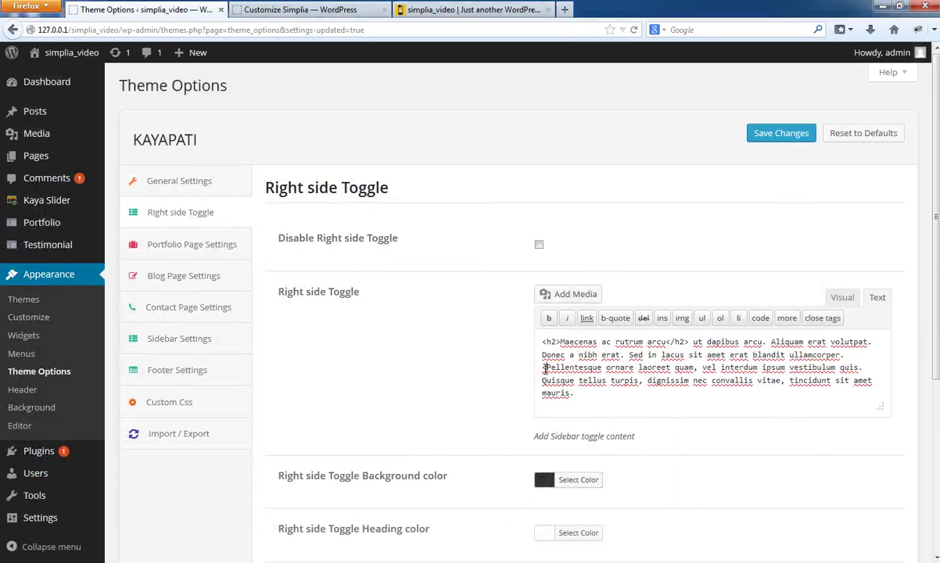
text(a href)
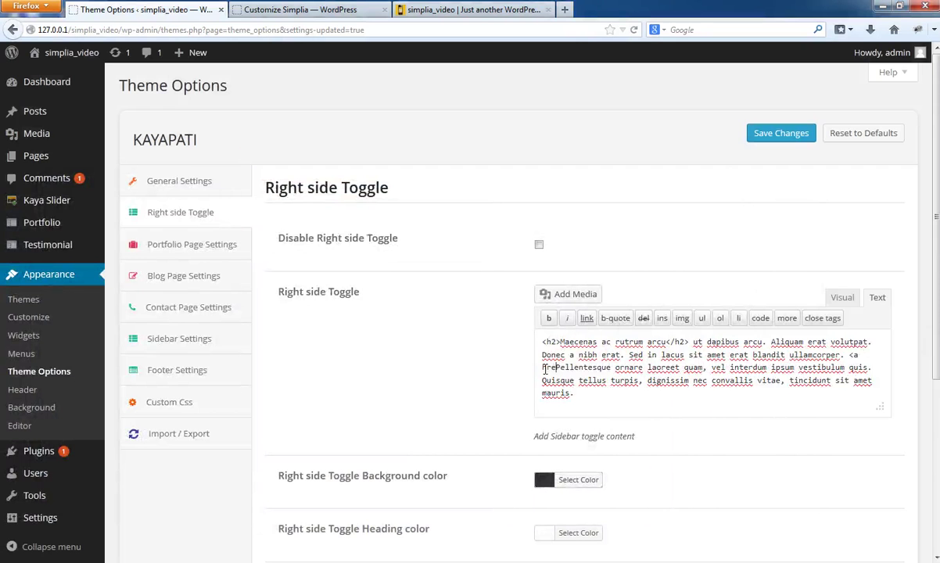
text(="#")
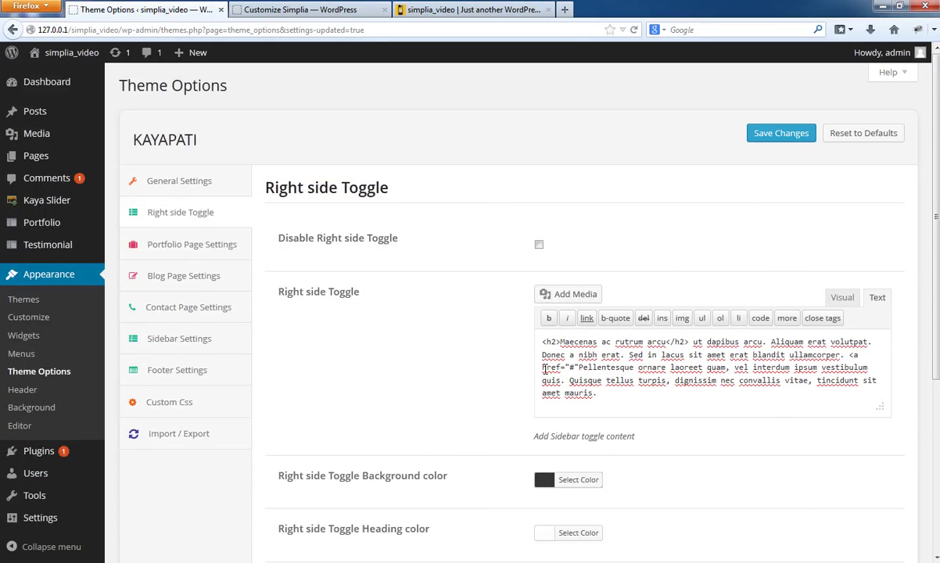
text(>)
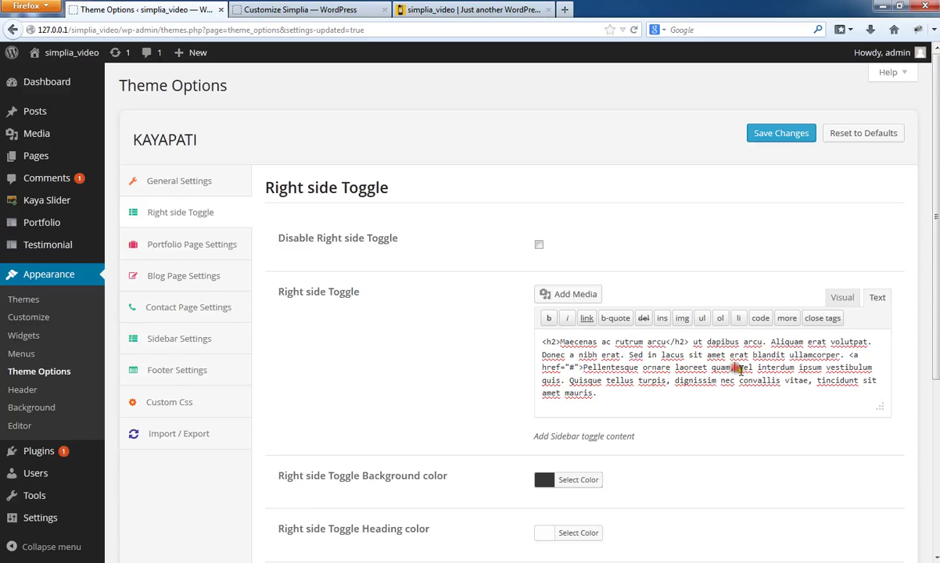
text(</a>)
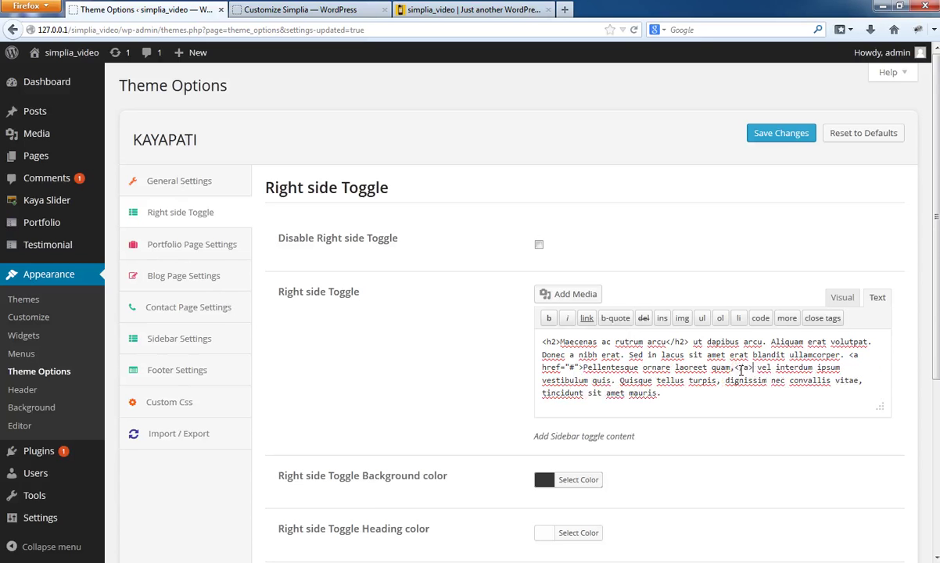
Add a <br/> tag on its own line after the toggle text and start a new line below it
click(660, 394)
key(Return)
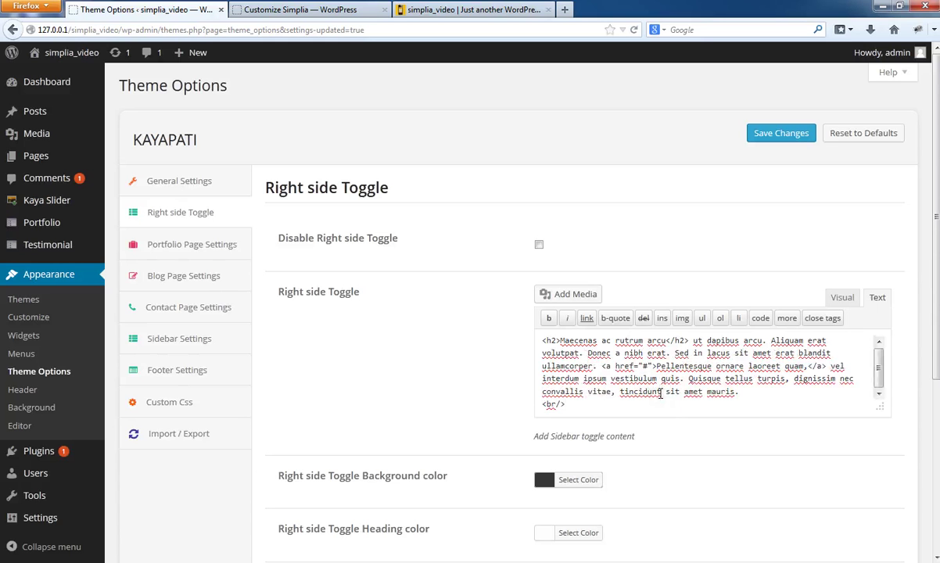
text(<br/>)
key(Return)
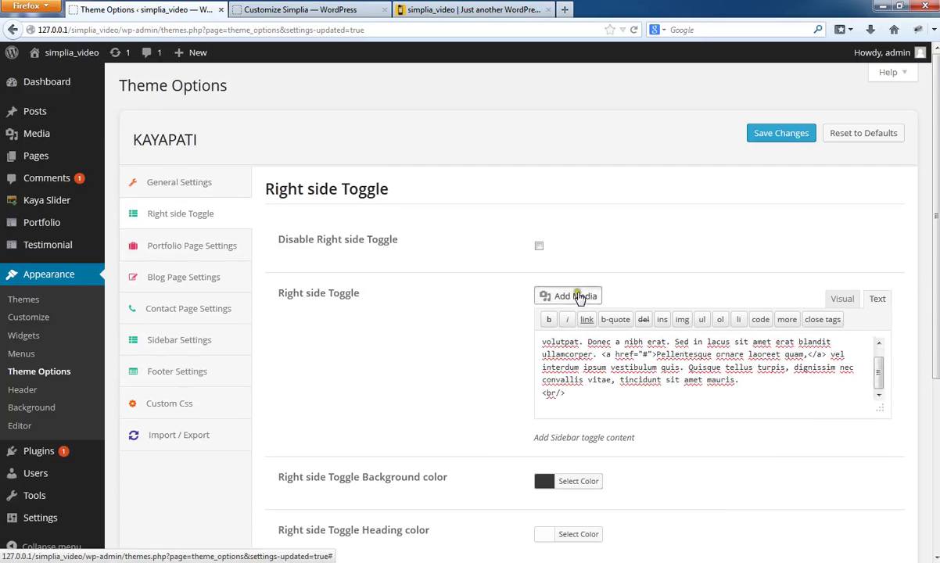
Insert the services-img-2.jpg image from the media library at the end of the Right side Toggle content and save the theme options
click(577, 295)
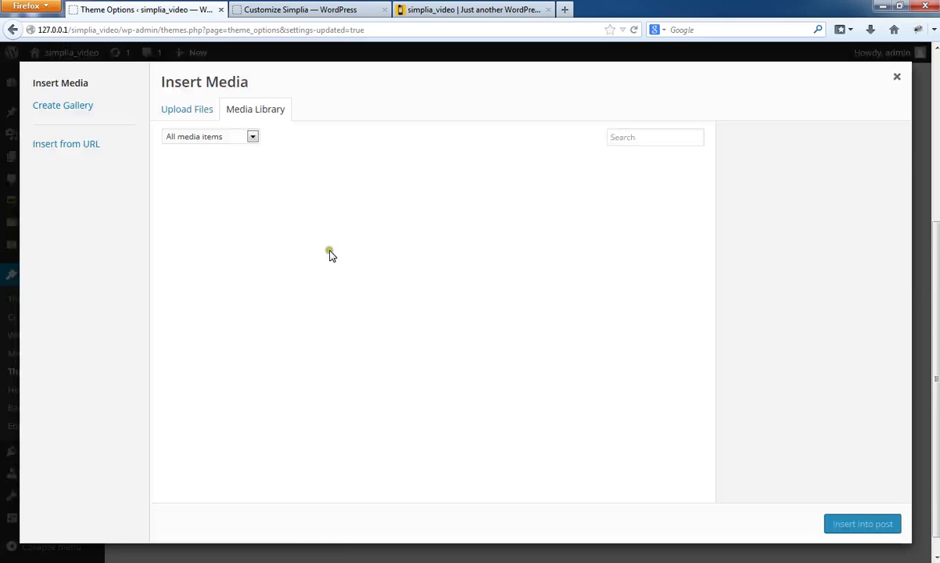
scroll(334, 305, down, 3)
click(279, 213)
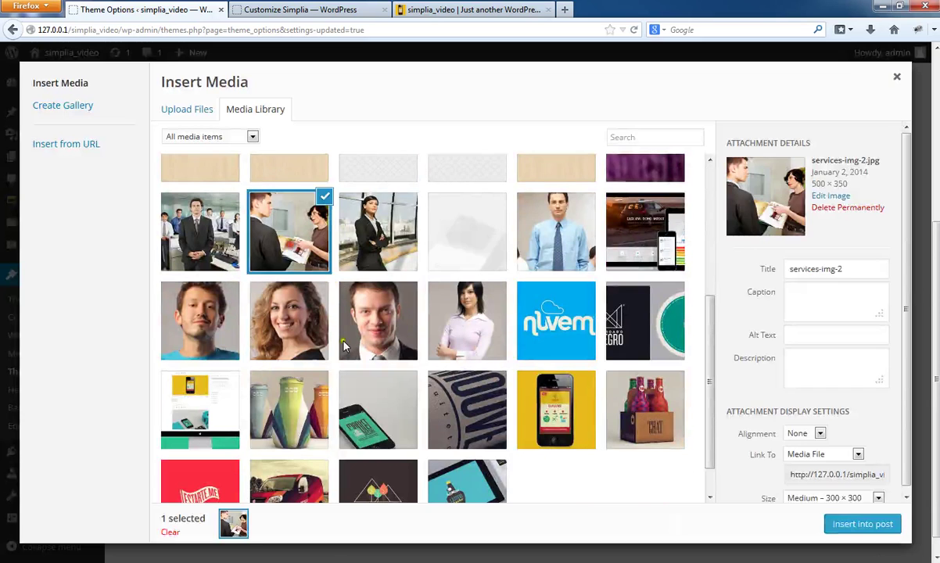
click(866, 521)
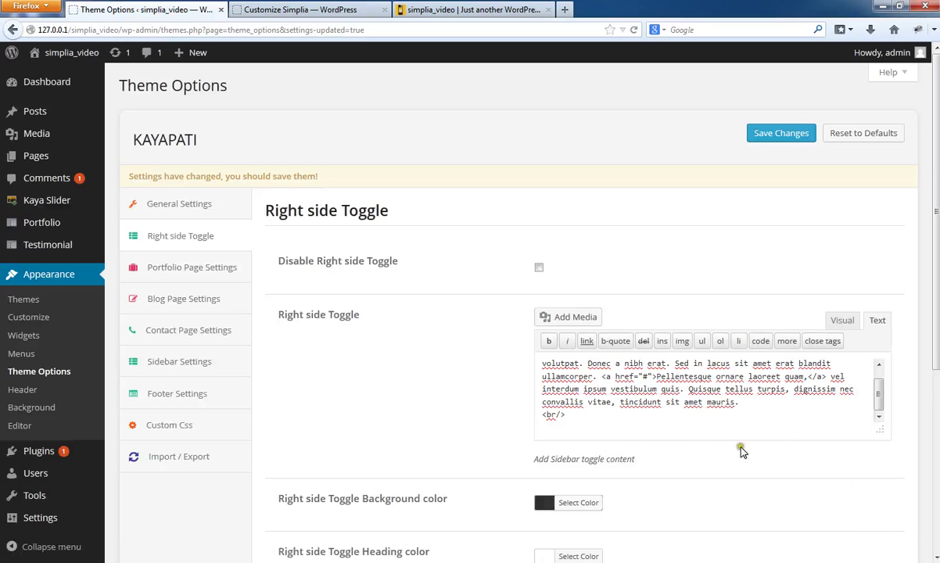
click(781, 137)
Reload the site's home page and expand the right side toggle to check its heading, link and image
click(422, 9)
right_click(429, 8)
click(466, 12)
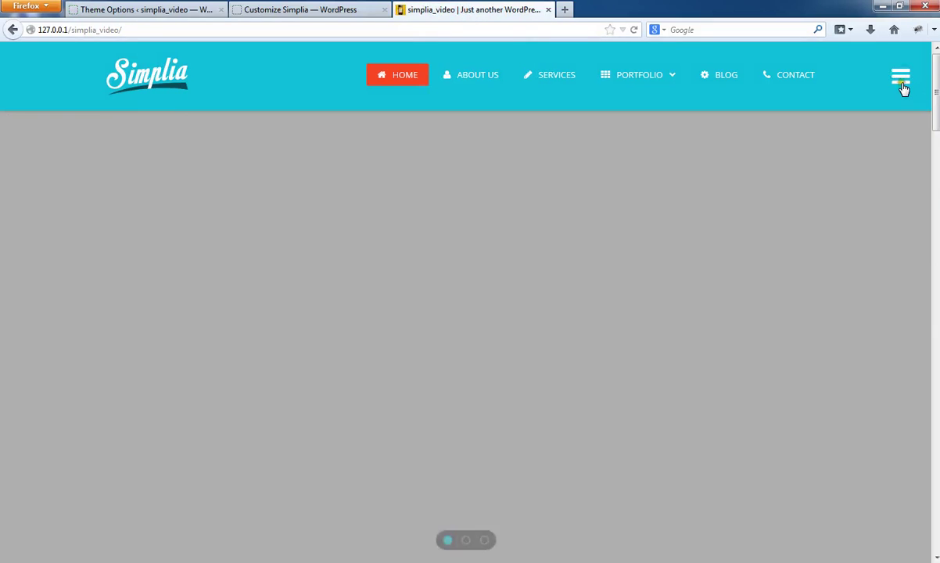
click(902, 78)
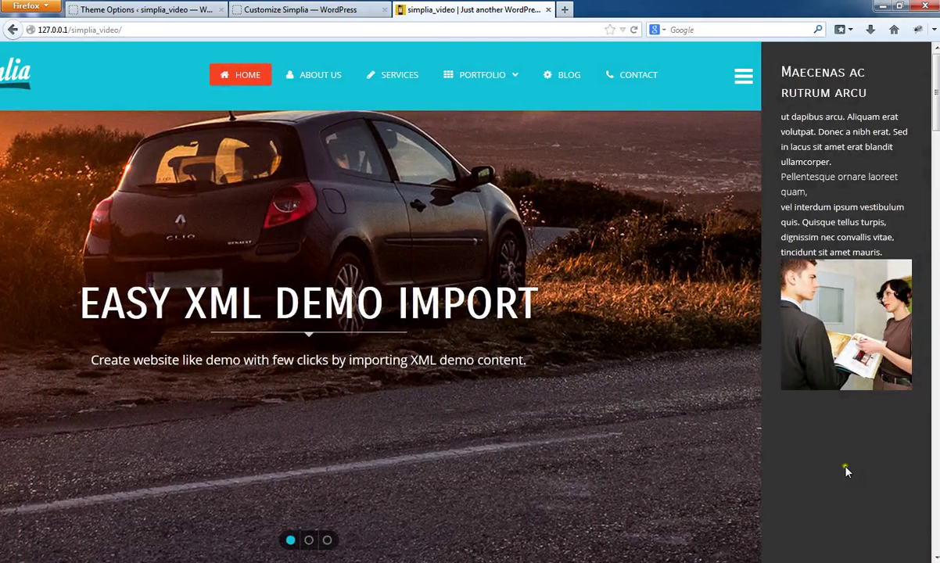
In the theme options, set the Right side Toggle Background color to orange #dd9933 and the Heading color to black #000000
click(145, 9)
scroll(445, 273, down, 4)
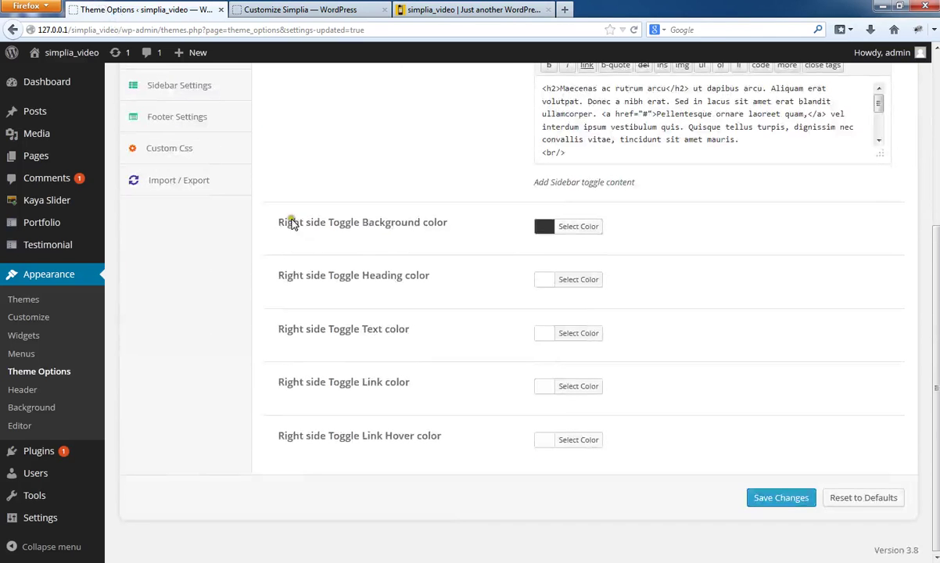
click(536, 228)
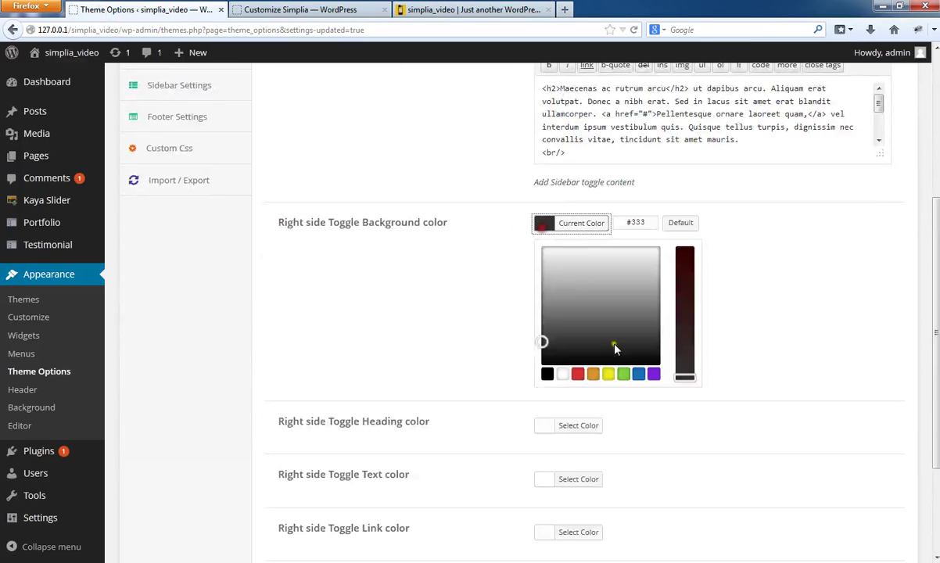
click(594, 376)
scroll(476, 196, down, 3)
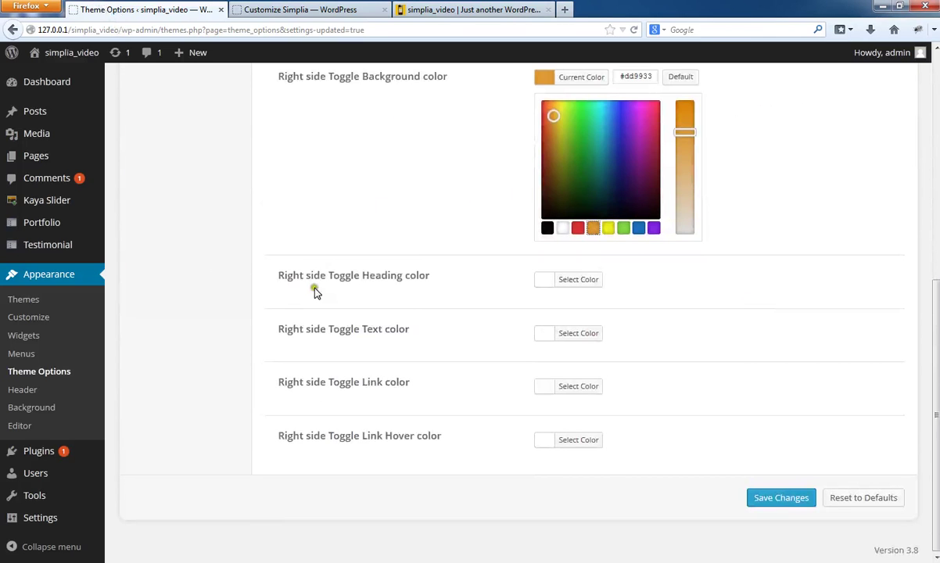
click(545, 280)
scroll(582, 375, down, 3)
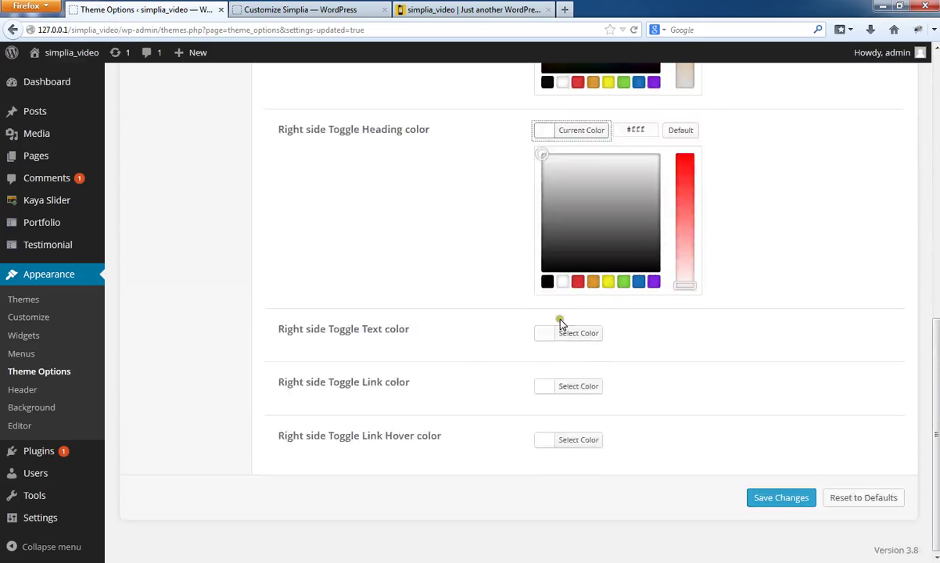
click(548, 284)
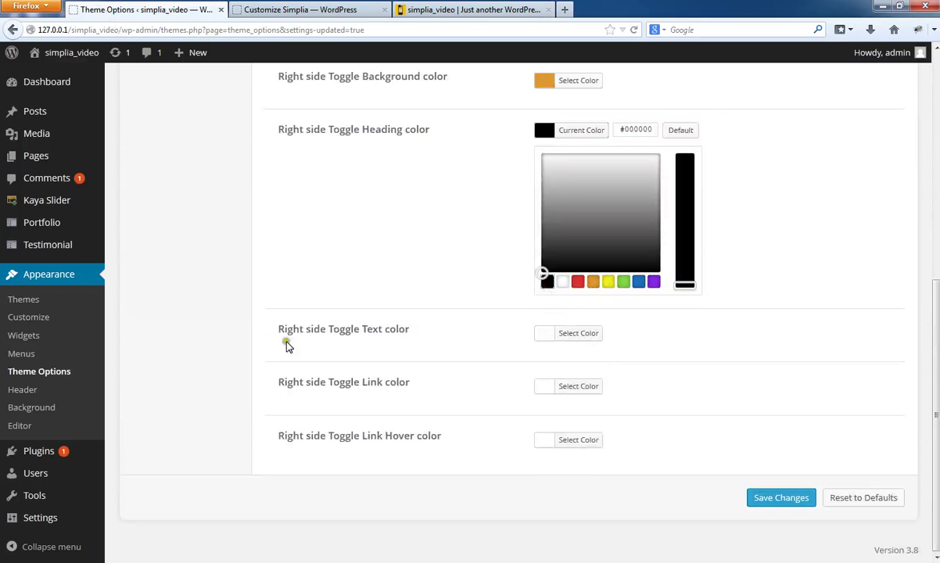
Set the Right side Toggle Text color to white #ffffff and the Link color to blue-violet #4122d8
click(544, 334)
click(563, 480)
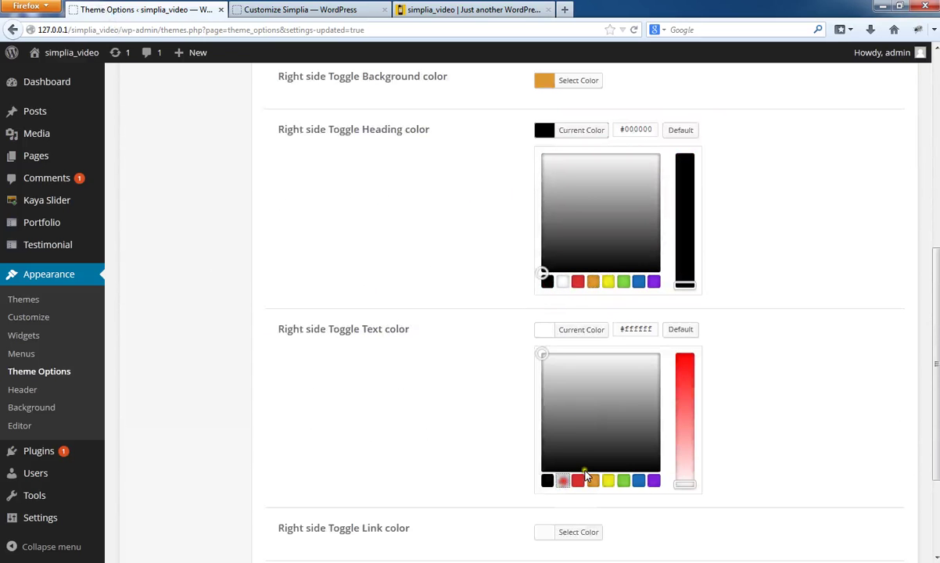
scroll(812, 403, down, 3)
click(542, 385)
scroll(752, 367, down, 3)
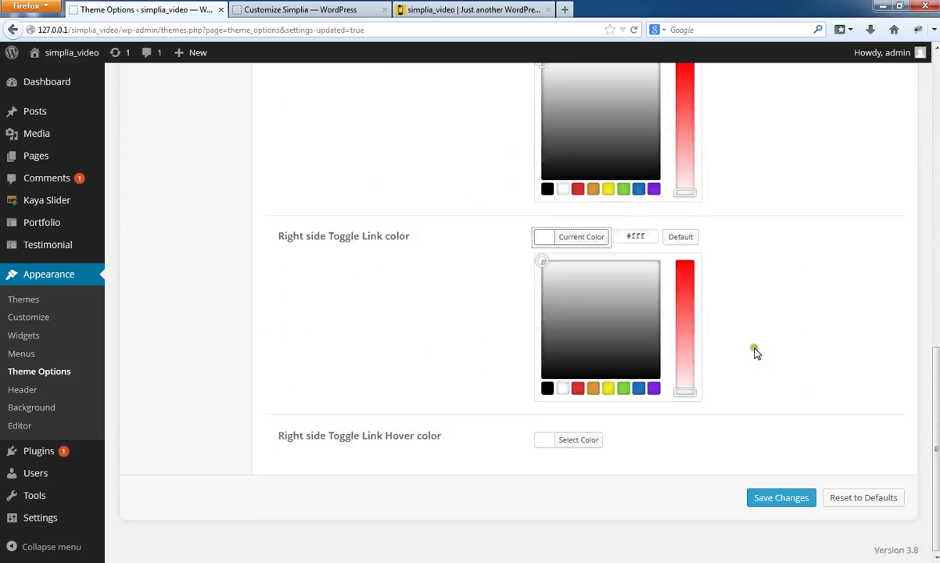
click(638, 388)
mouse_move(608, 294)
mouse_down()
mouse_move(623, 294)
mouse_move(622, 281)
mouse_up()
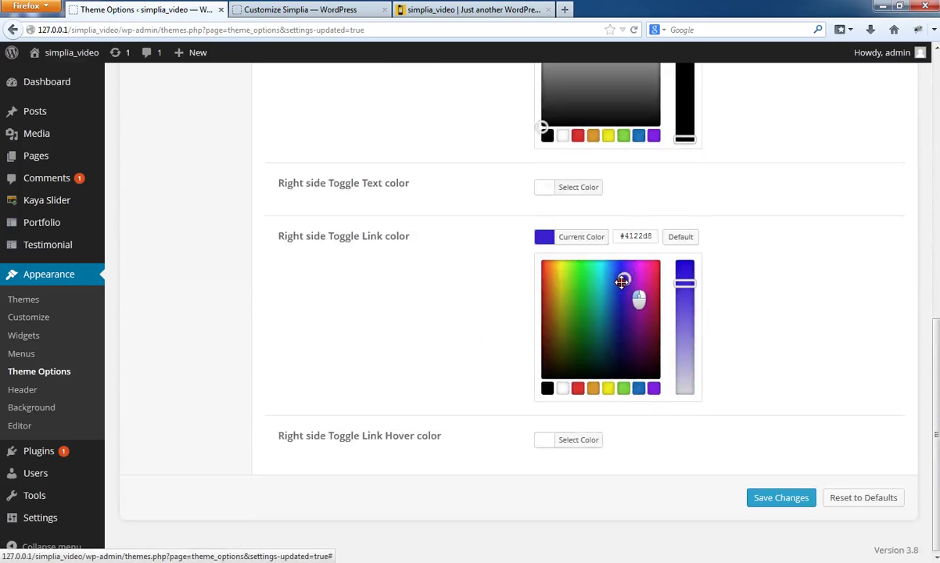
Set the Right side Toggle Link Hover color to a strong red and save the theme options
click(546, 441)
scroll(750, 415, down, 3)
click(577, 441)
click(684, 317)
click(776, 501)
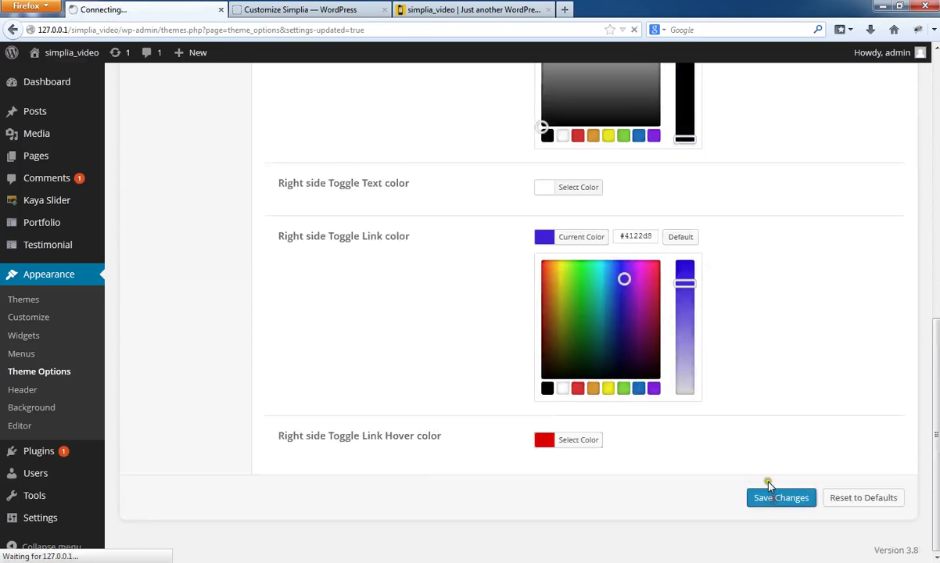
Reload the site's home page and expand the right side toggle to check its background, heading, text and link colors
click(479, 9)
right_click(481, 9)
click(516, 17)
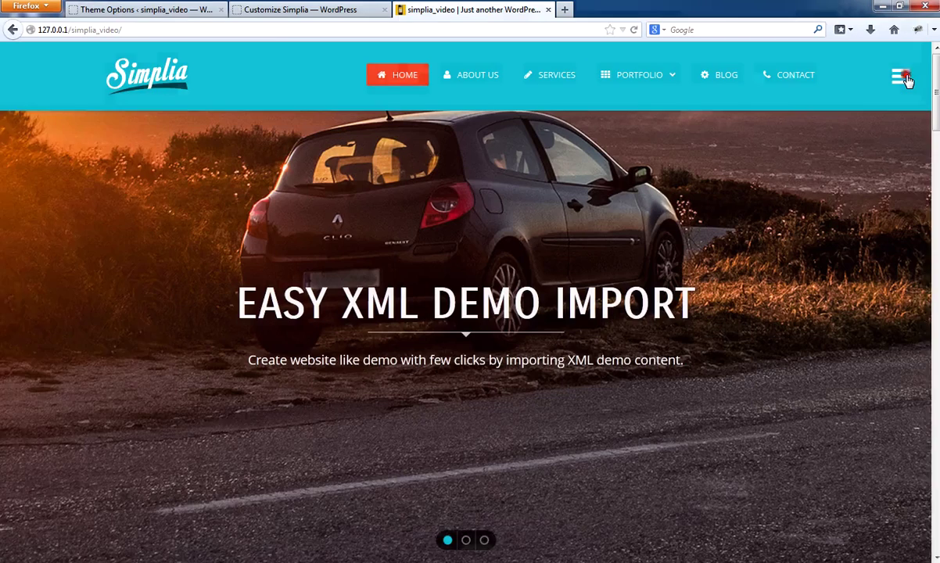
click(903, 77)
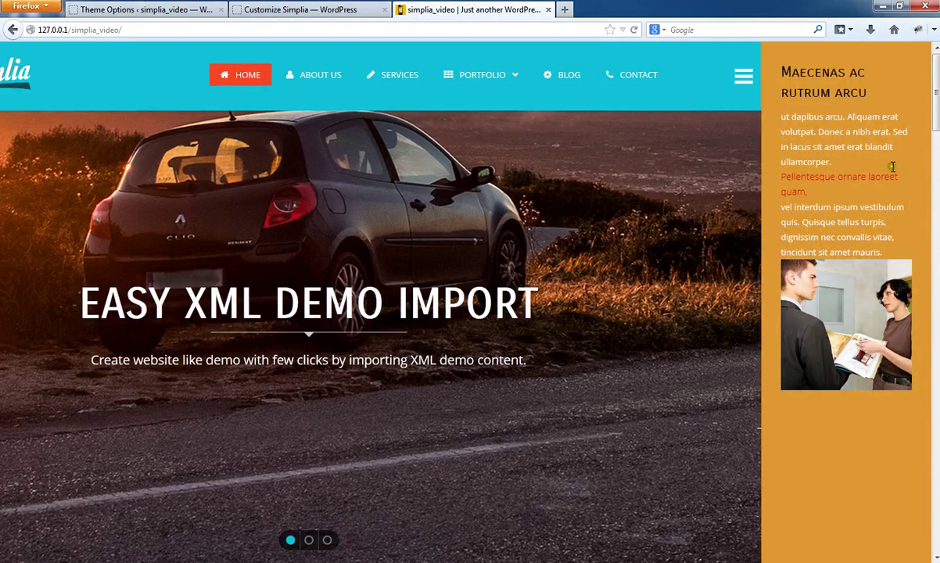
Open the Portfolio Page Settings in the theme options, and look through the Portfolio 4 Columns page on the site
click(167, 10)
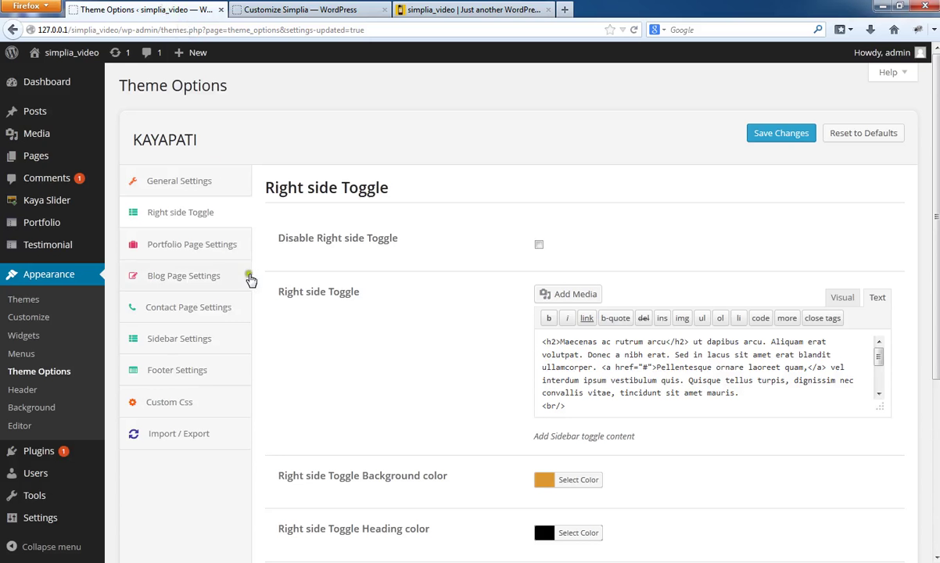
click(216, 248)
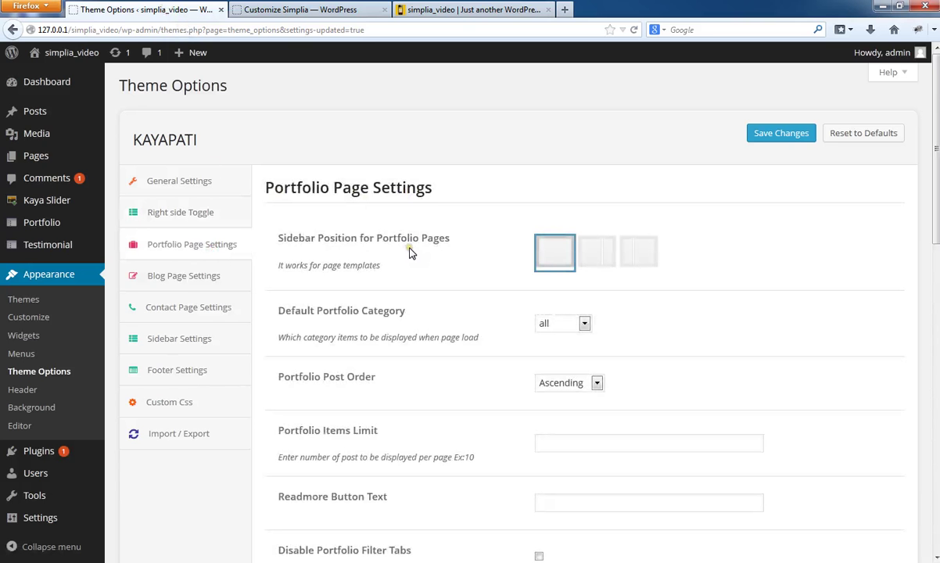
click(461, 10)
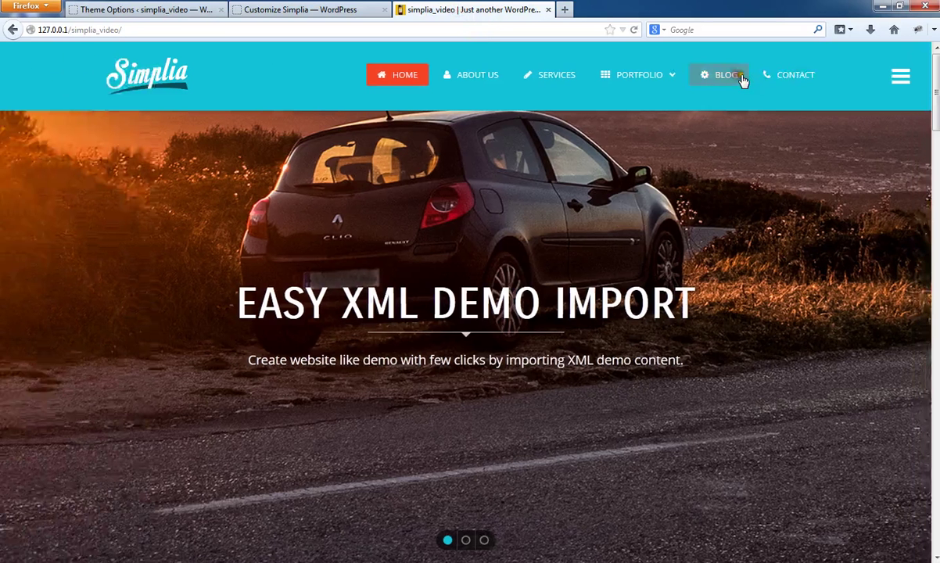
mouse_move(660, 83)
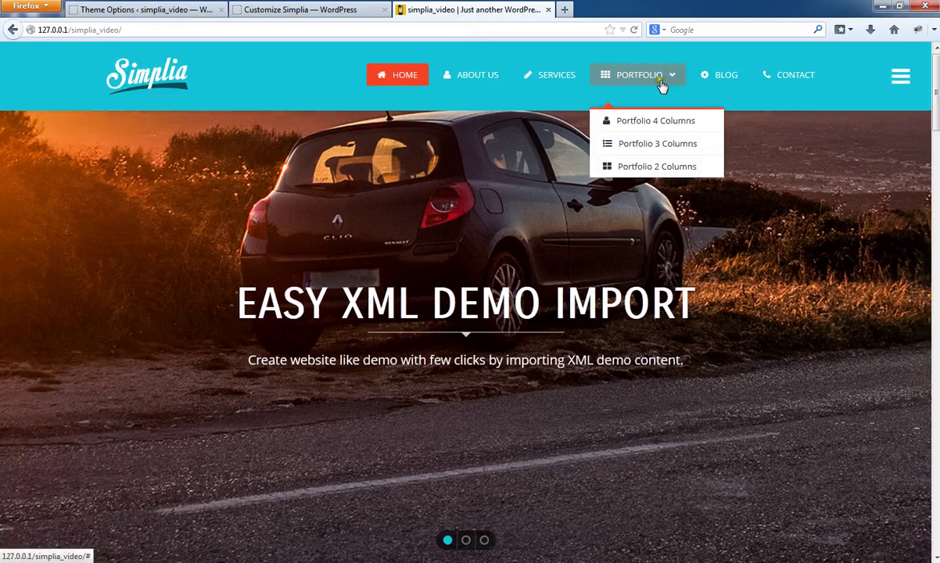
click(643, 125)
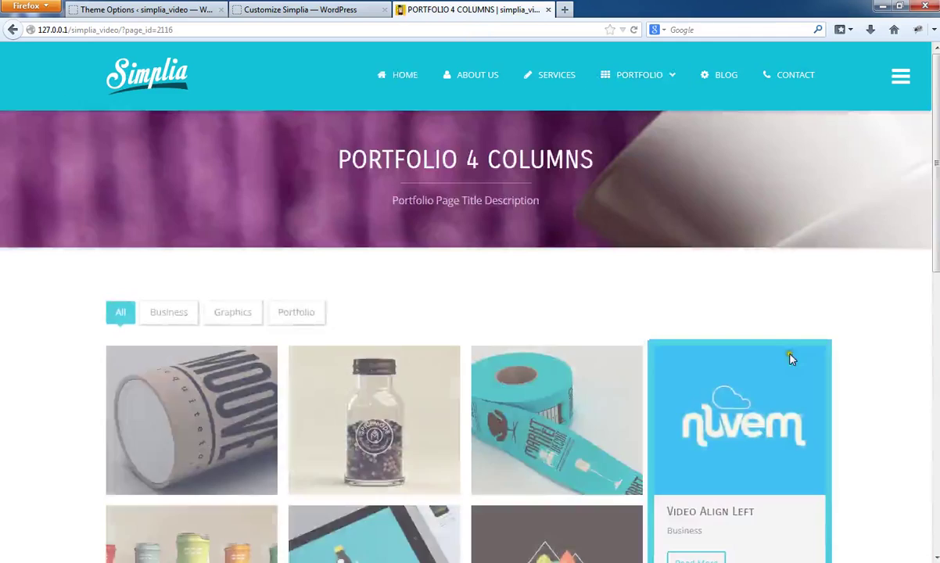
scroll(805, 368, down, 4)
scroll(840, 387, up, 5)
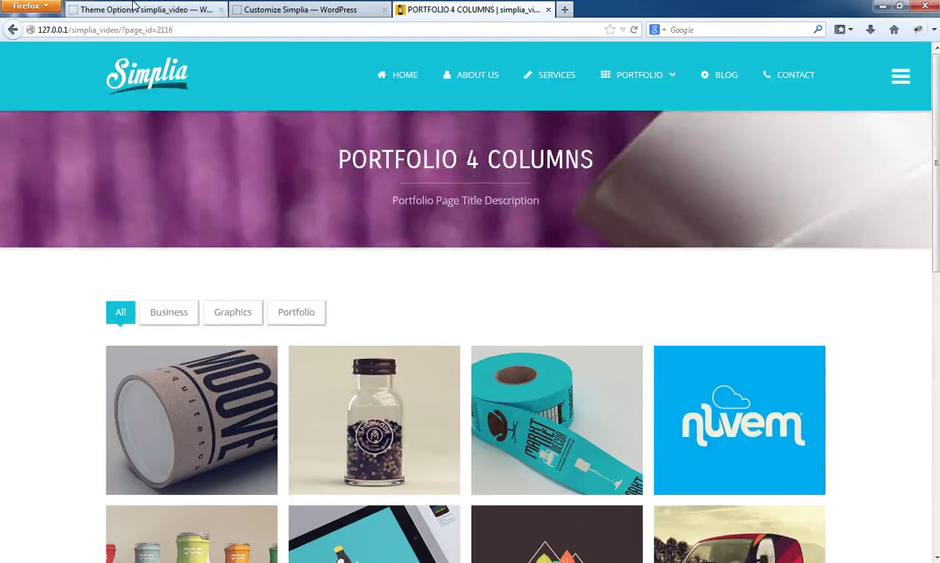
Set the Sidebar Position for Portfolio Pages to the right sidebar layout and save the theme options
click(141, 9)
click(614, 270)
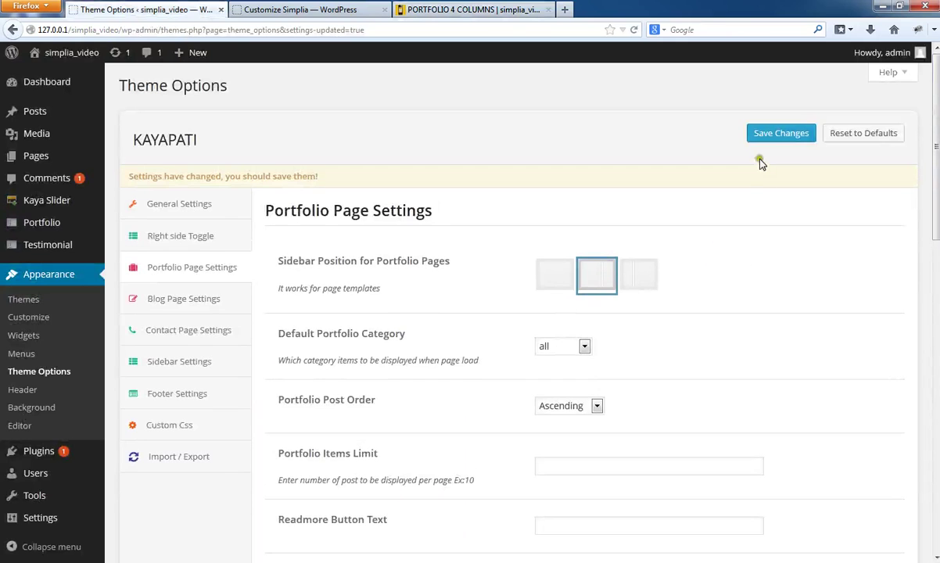
click(774, 135)
Reload the Portfolio 4 Columns page and examine its layout with the right sidebar
click(441, 11)
right_click(442, 13)
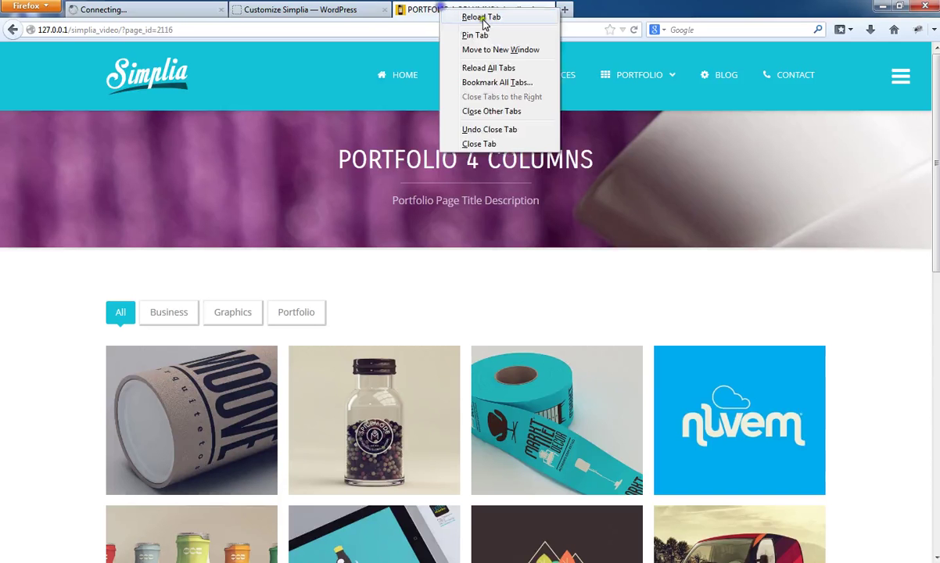
click(483, 23)
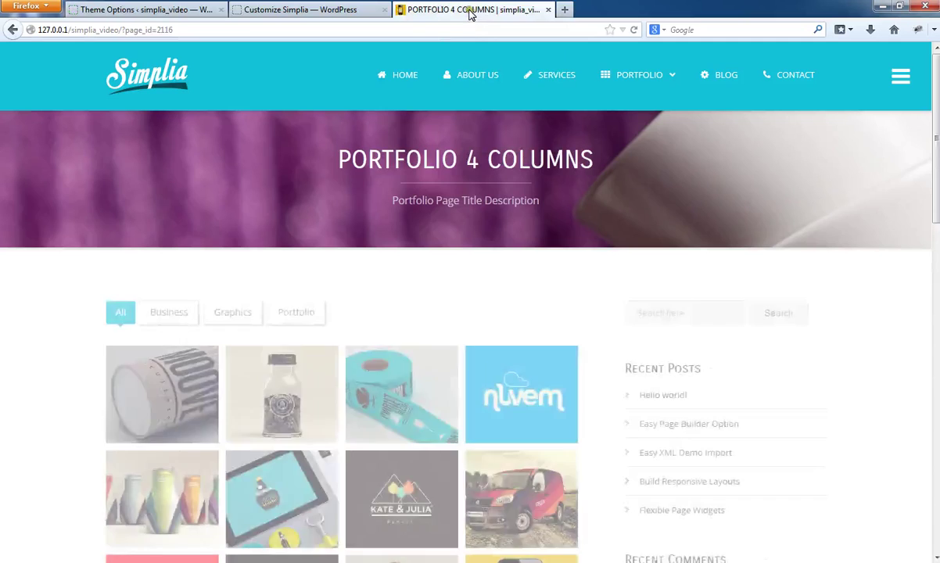
scroll(867, 387, down, 5)
scroll(864, 386, up, 8)
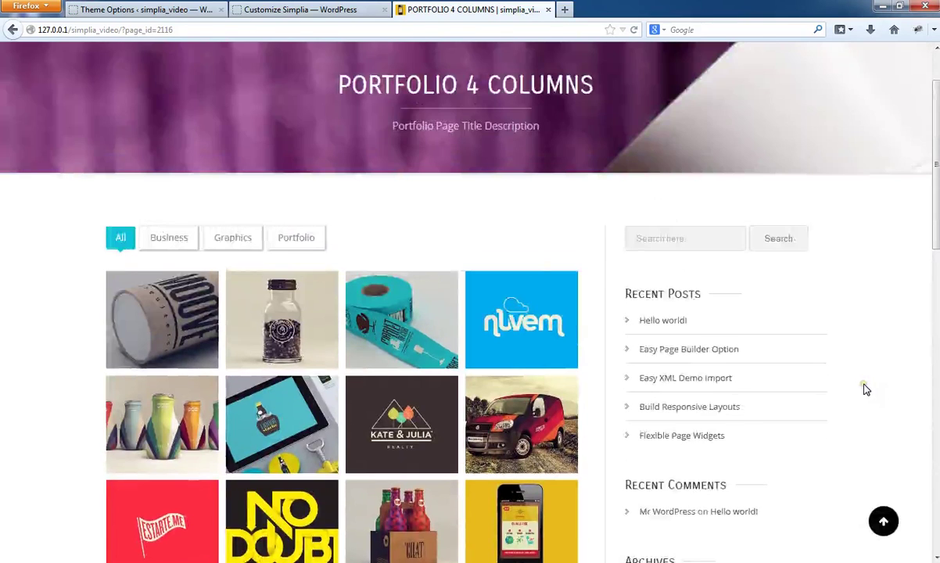
click(172, 30)
Set the Sidebar Position for Portfolio Pages to the left sidebar layout and save the theme options
click(154, 9)
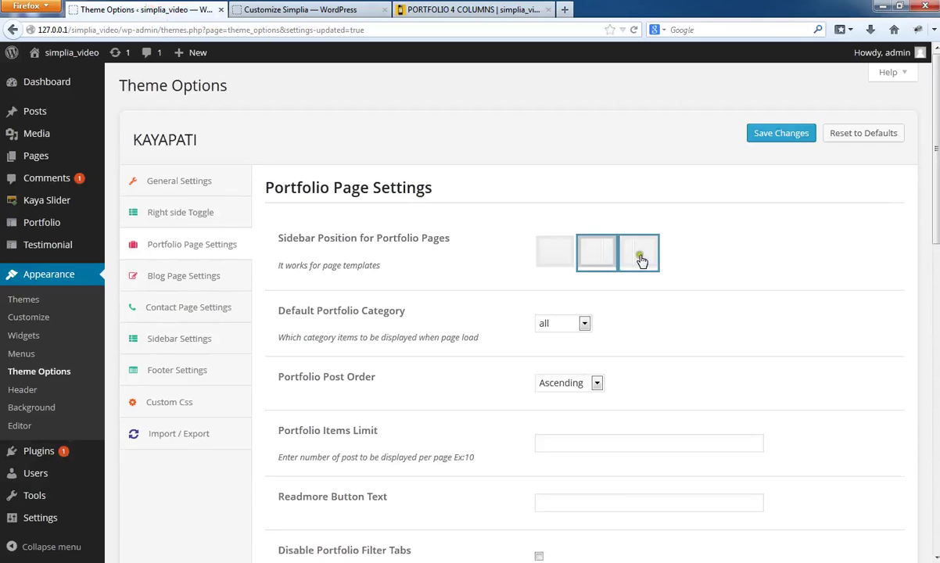
click(641, 257)
click(774, 135)
Reload the Portfolio 4 Columns page and examine its layout with the left sidebar
click(469, 9)
right_click(466, 8)
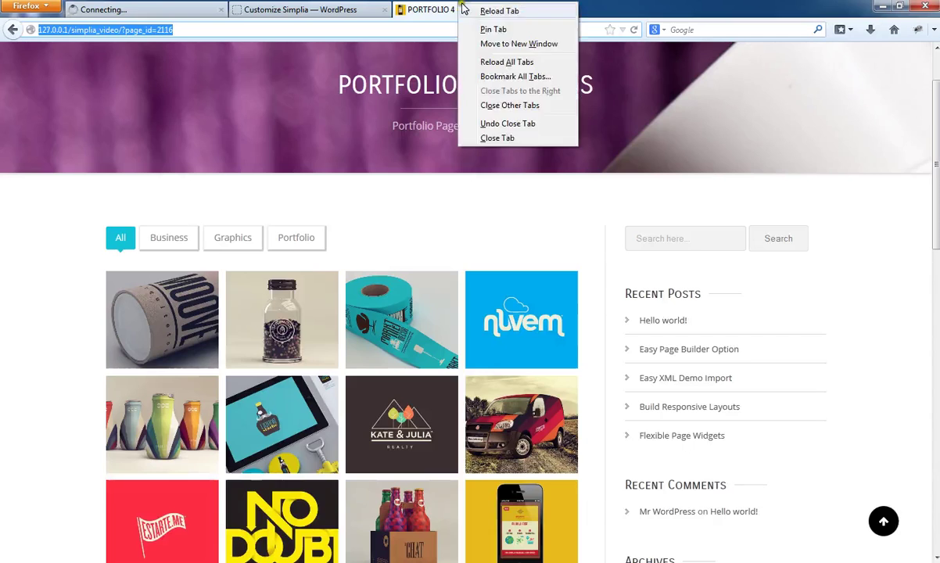
click(488, 11)
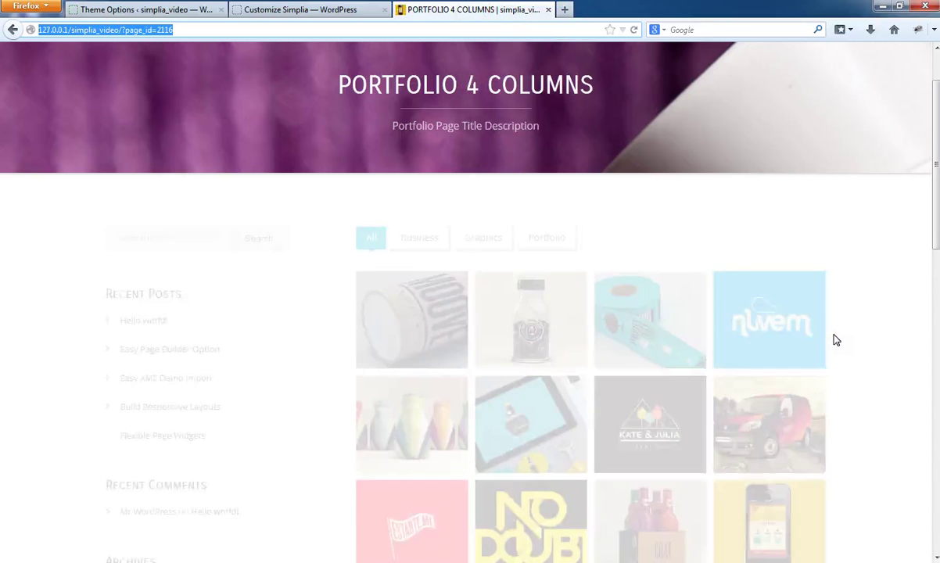
scroll(881, 349, down, 4)
scroll(881, 348, up, 4)
Set the portfolio pages to the layout without a sidebar and the Default Portfolio Category to business, and save the theme options
click(149, 7)
click(551, 250)
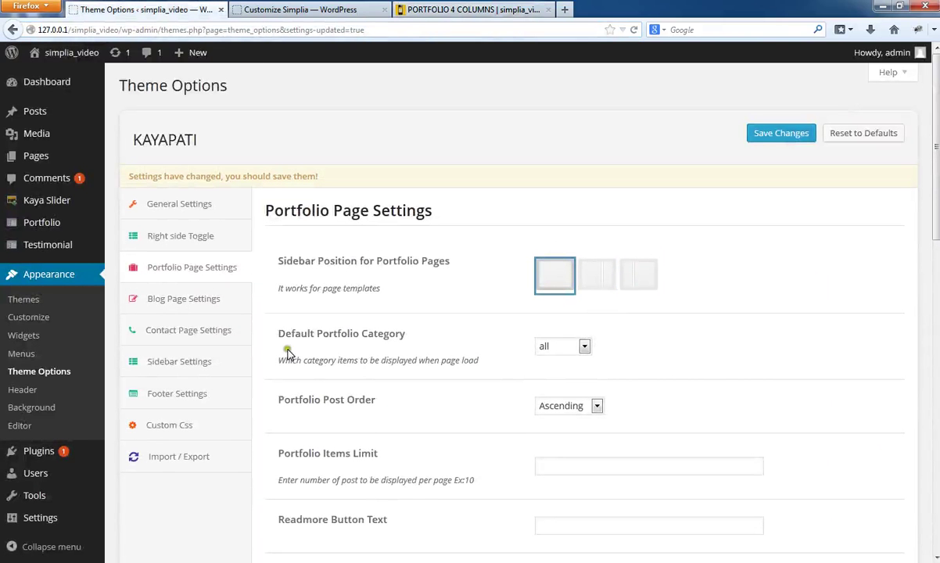
click(545, 346)
click(556, 377)
click(764, 134)
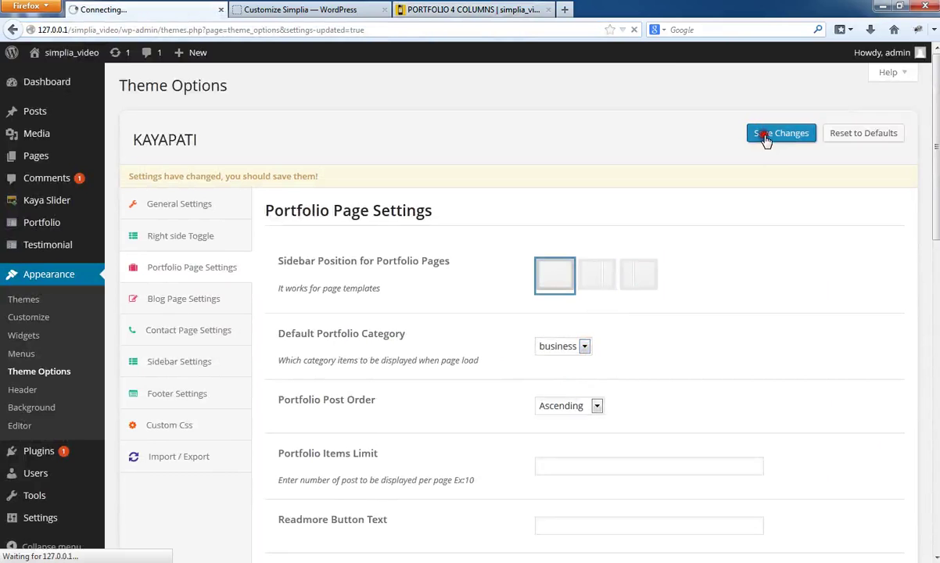
Reload the Portfolio 4 Columns page and check the portfolio items under the Business filter
click(447, 8)
right_click(447, 7)
click(478, 14)
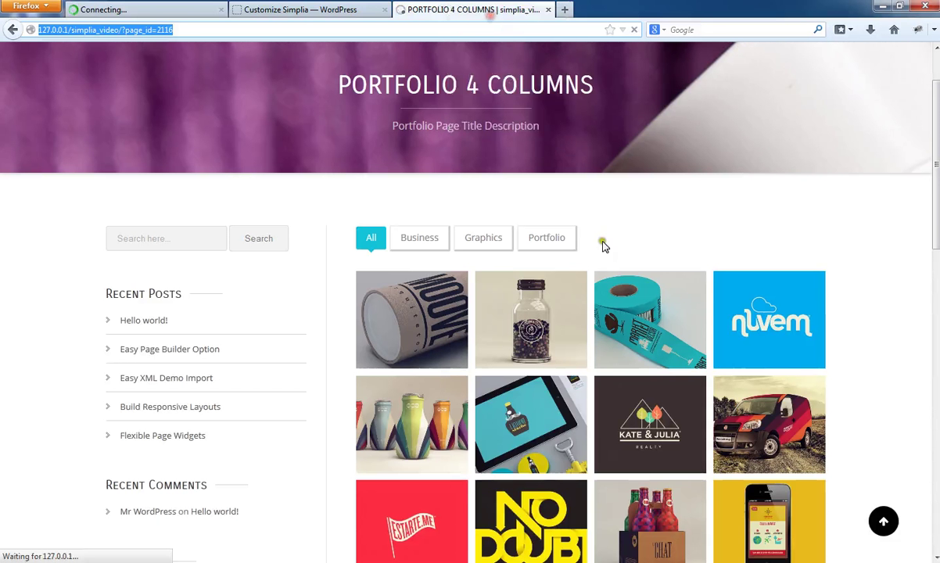
click(405, 247)
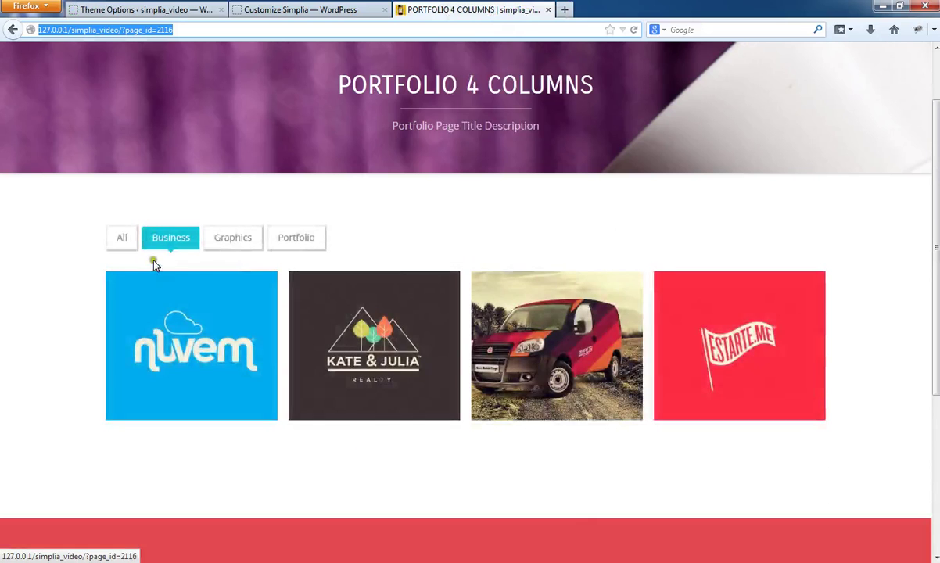
Set the Default Portfolio Category back to all in the Portfolio Page Settings
click(120, 11)
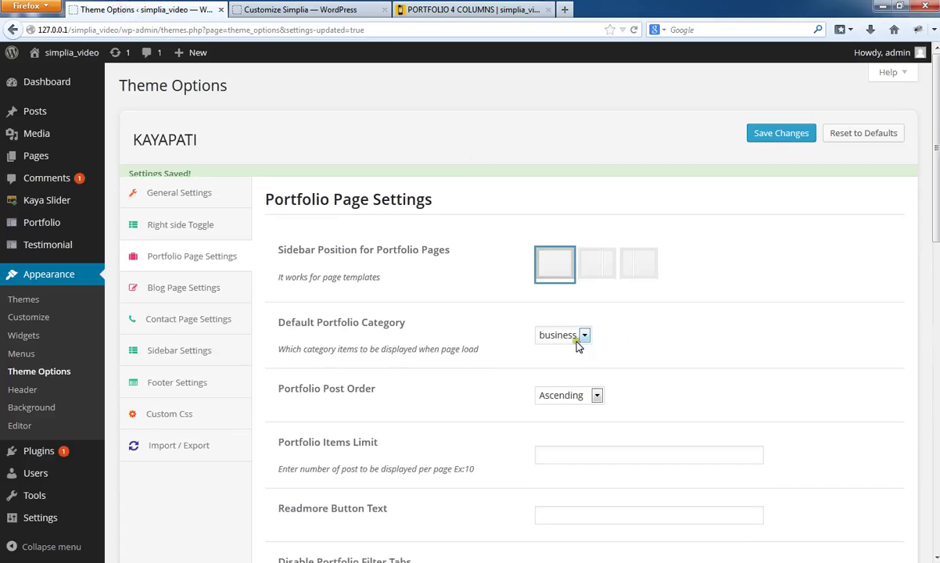
click(583, 323)
click(548, 336)
Set the Portfolio Items Limit to 3 in the Portfolio Page Settings and save the theme options
scroll(443, 329, down, 3)
click(594, 258)
click(595, 258)
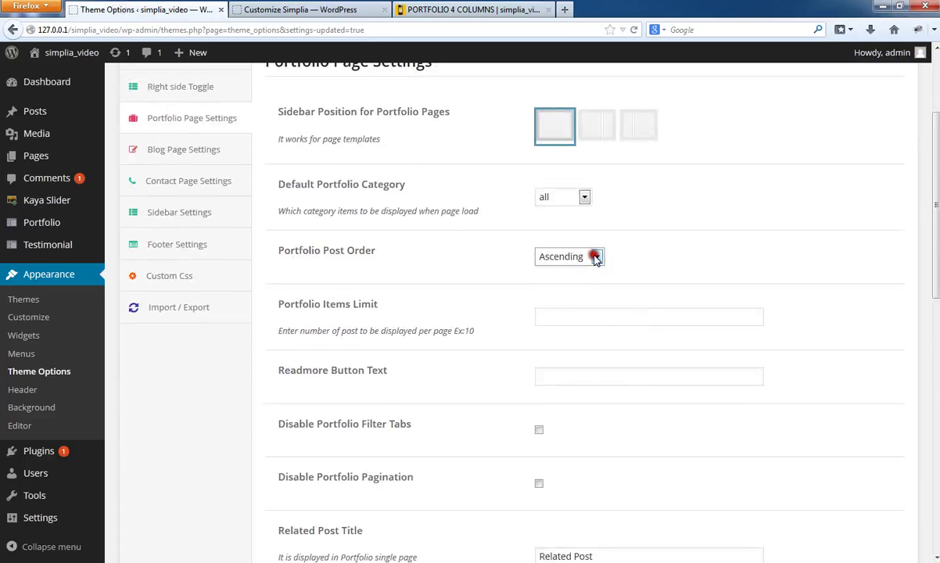
click(558, 313)
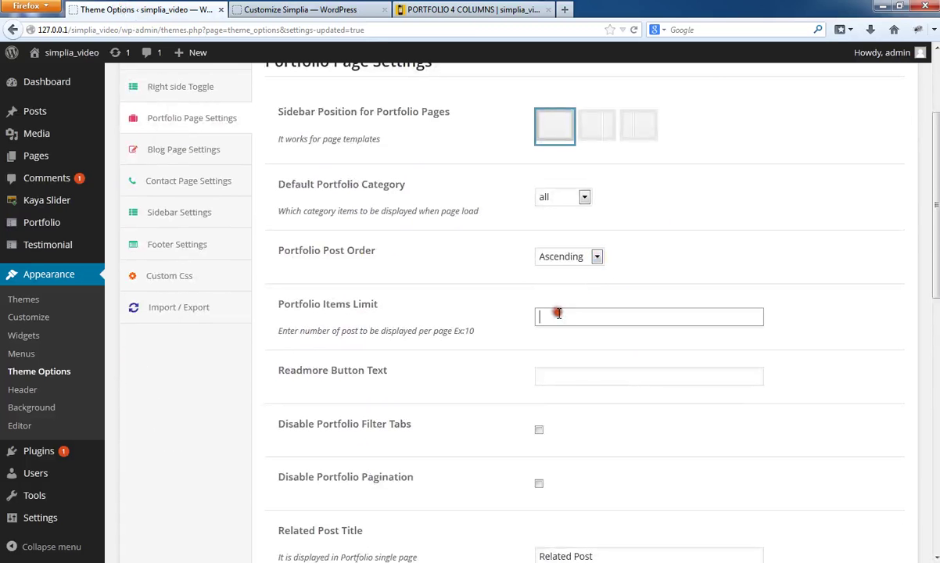
text(3)
scroll(813, 391, down, 7)
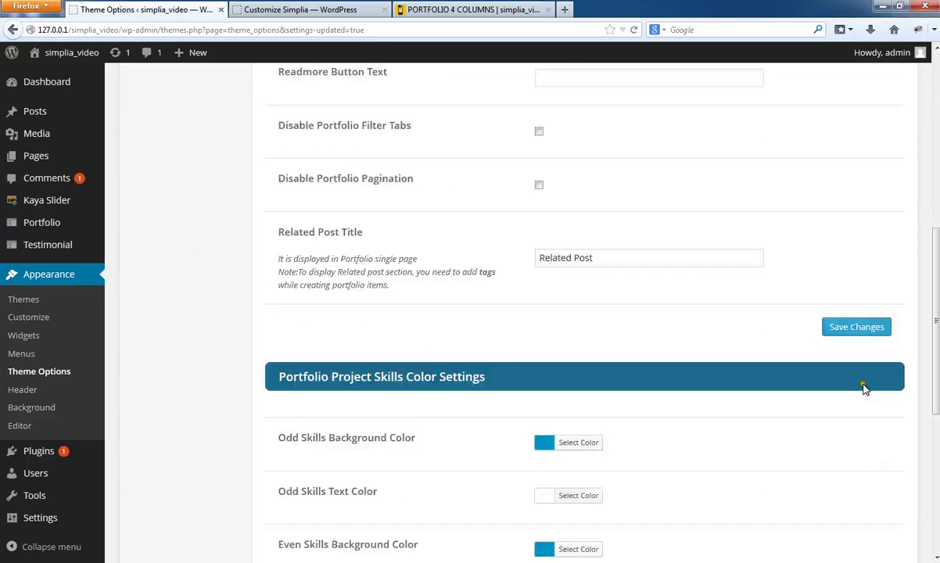
click(854, 329)
Reload the Portfolio 4 Columns page and check the number of items shown and the pagination below them
click(469, 10)
key(F5)
click(894, 315)
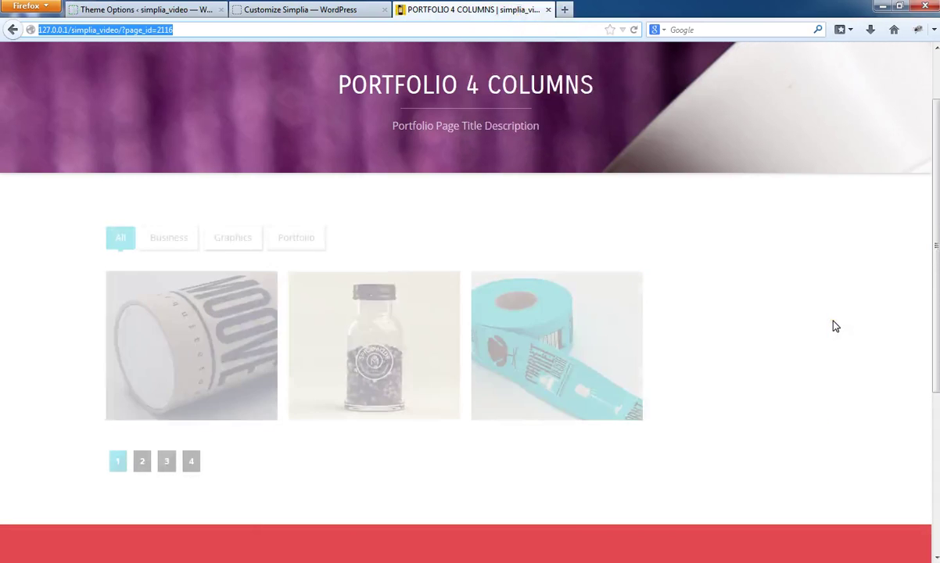
scroll(167, 325, down, 2)
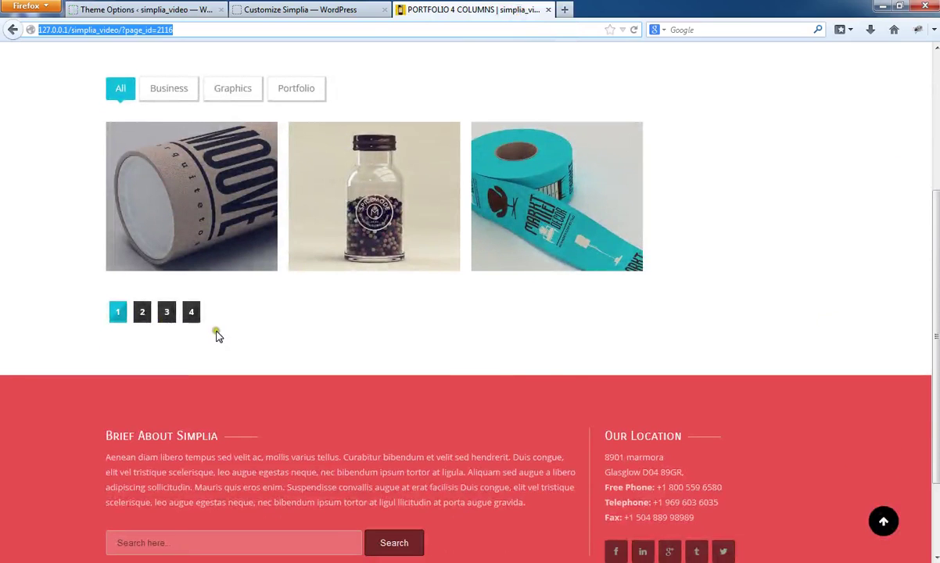
Turn on Disable Portfolio Pagination and Disable Portfolio Filter Tabs, and save the theme options
click(208, 9)
scroll(676, 326, down, 4)
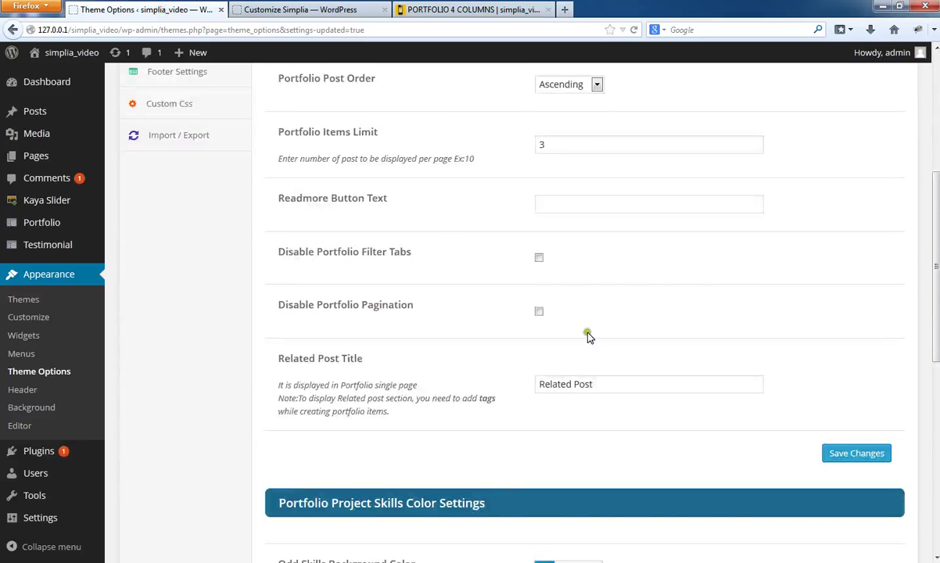
click(539, 313)
scroll(353, 296, up, 1)
click(538, 279)
click(860, 476)
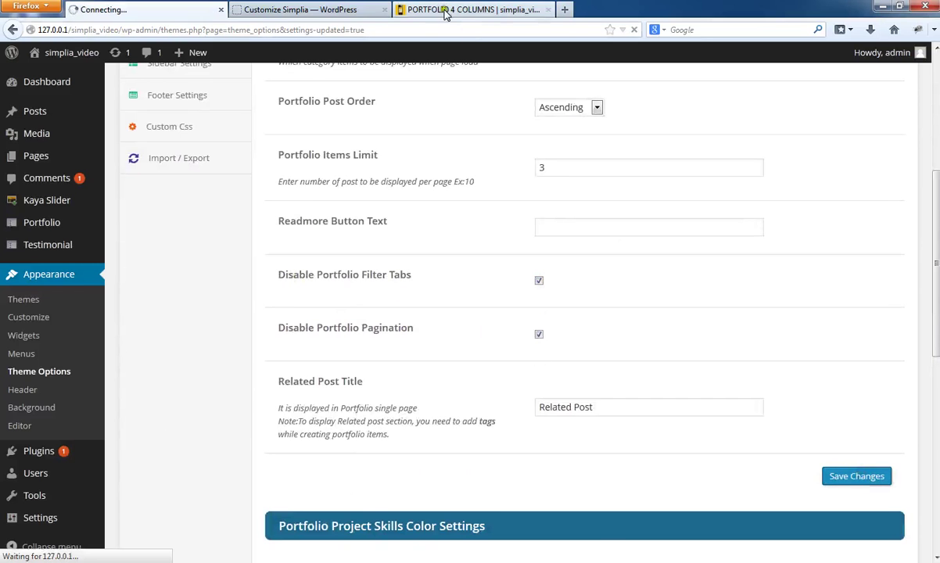
Reload the Portfolio 4 Columns page and check the filter tabs, the pagination and the first item's read-more button
click(438, 10)
right_click(438, 9)
click(484, 16)
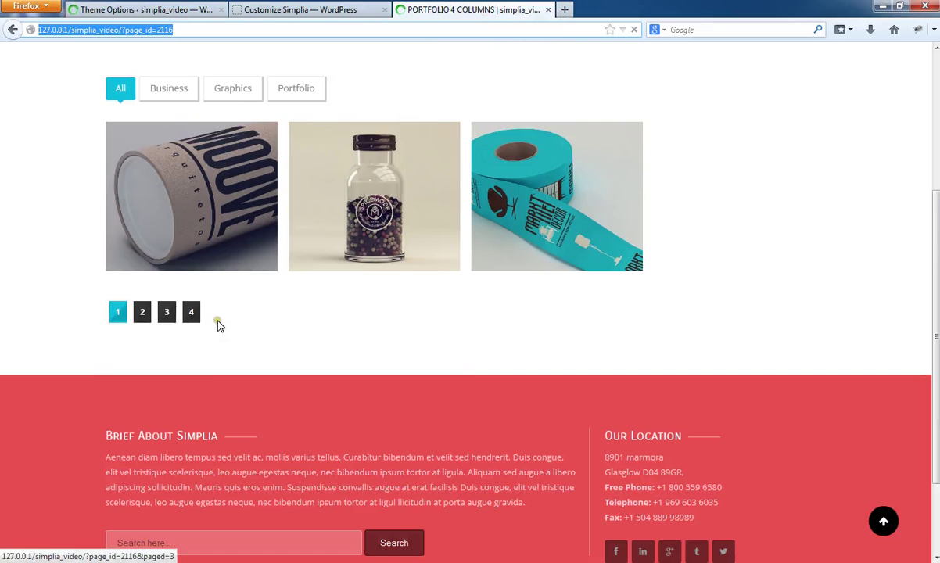
scroll(258, 301, up, 2)
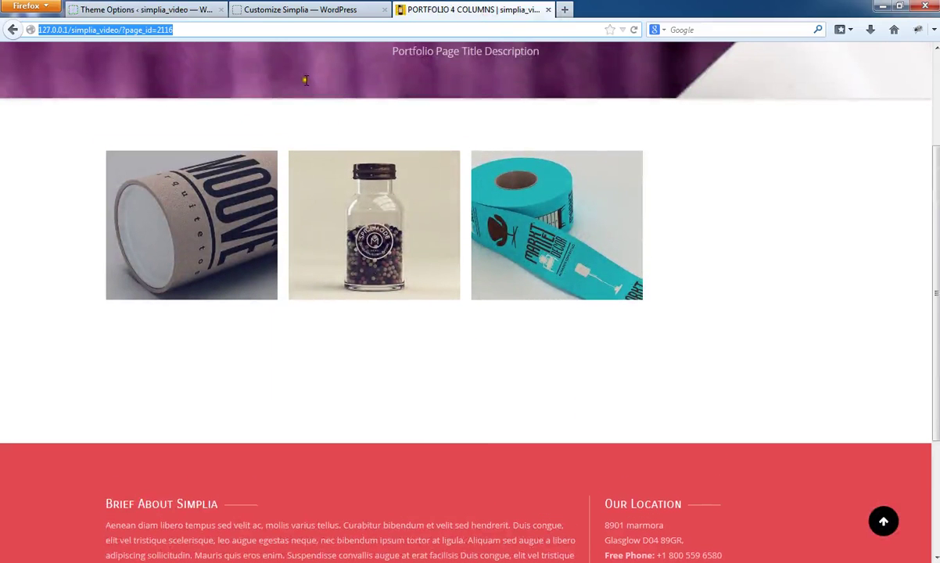
mouse_move(167, 196)
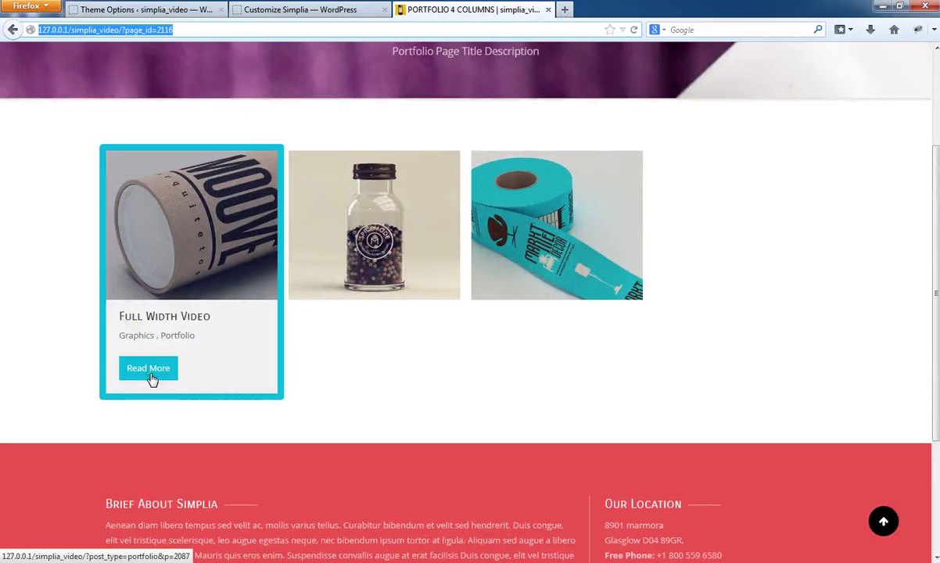
Set the portfolio Readmore Button Text to "view more"
click(178, 10)
scroll(411, 365, down, 4)
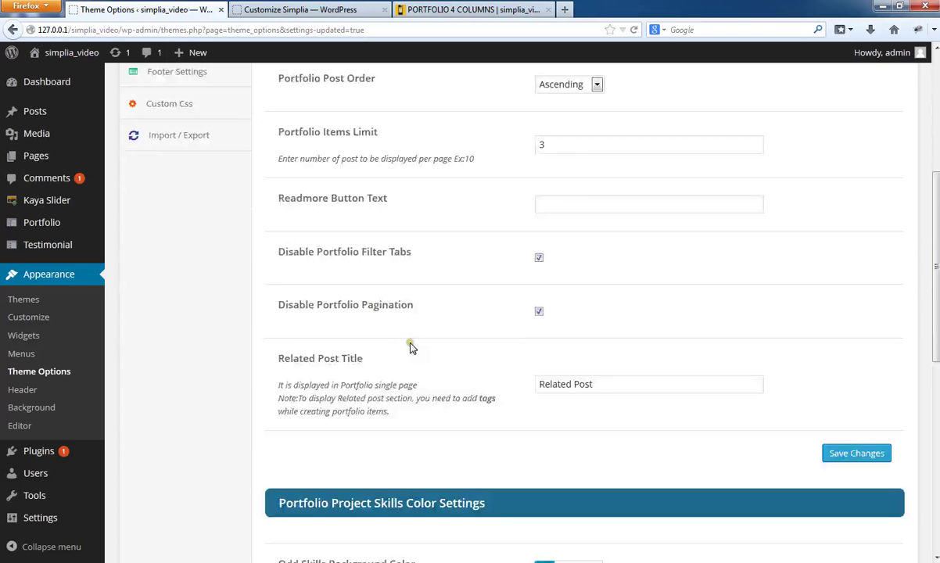
click(561, 203)
text(v)
click(577, 226)
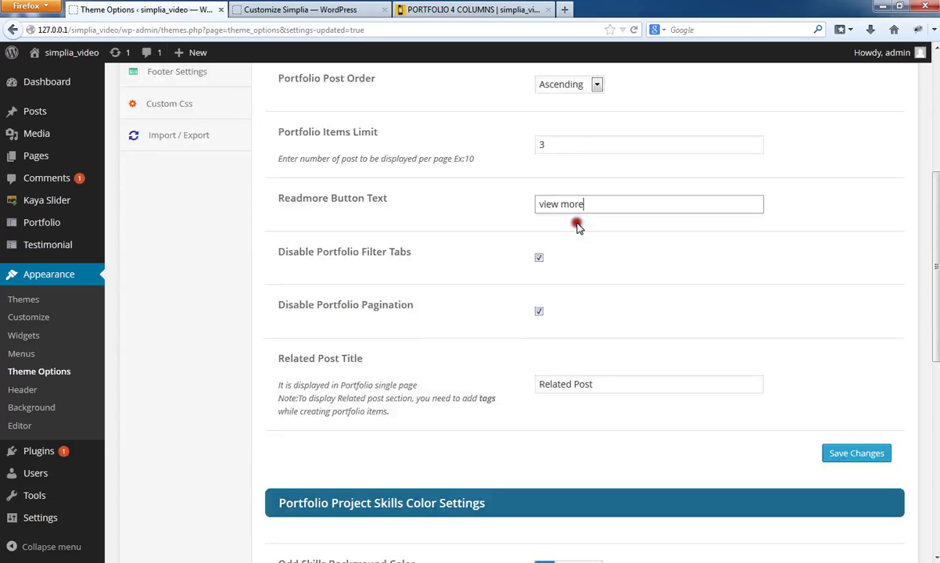
Re-enable the portfolio filter tabs and pagination, save the options, and check the item buttons on the Portfolio 4 Columns page
click(539, 257)
click(539, 334)
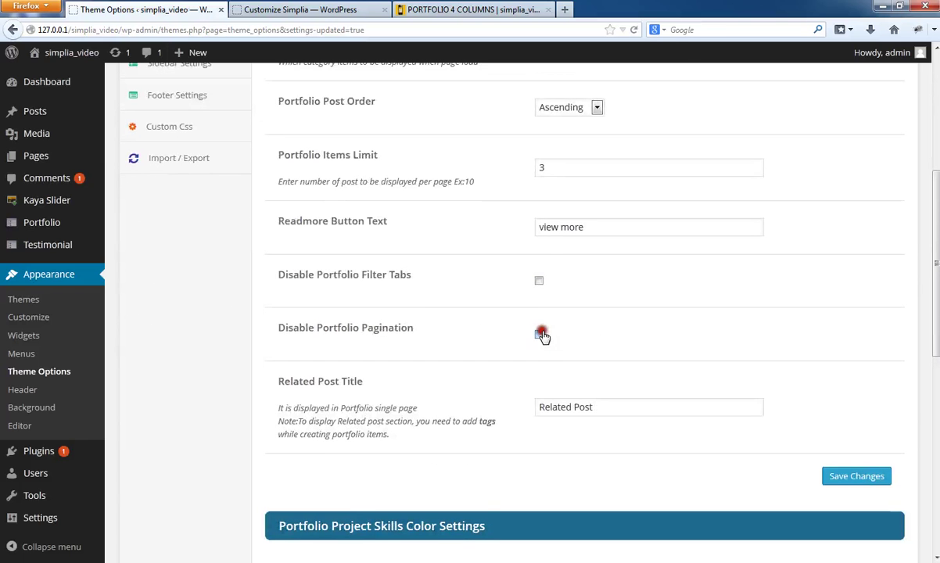
click(848, 470)
click(429, 12)
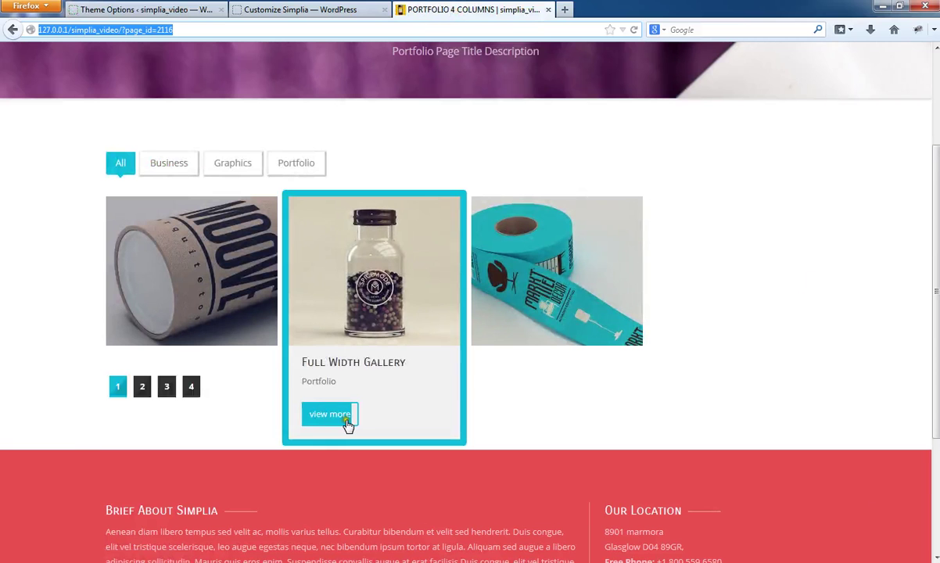
Review the remaining Portfolio Page Settings down to the Portfolio Project Skills Color Settings
click(145, 9)
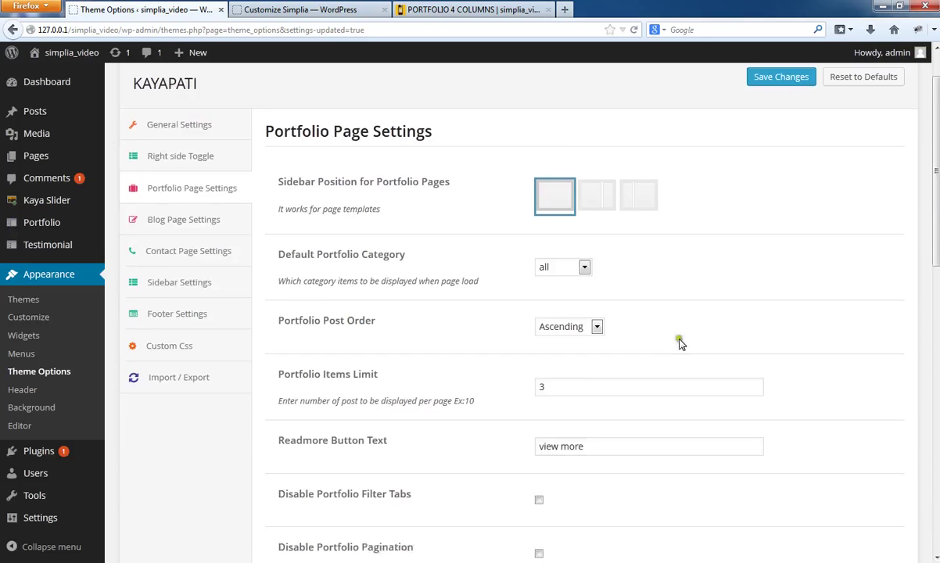
scroll(679, 336, down, 5)
scroll(563, 70, up, 3)
drag(551, 220, 486, 223)
scroll(824, 354, down, 7)
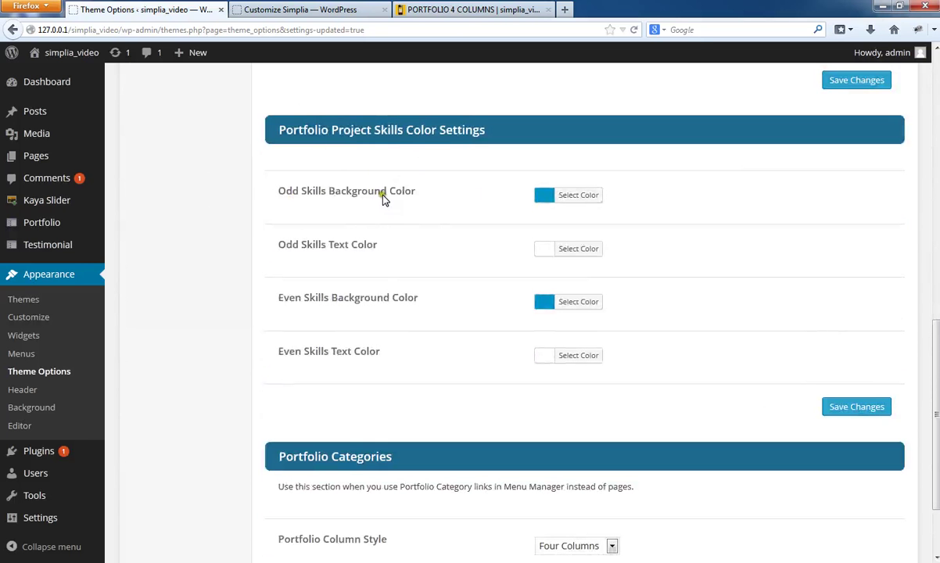
Open the Full Width Video portfolio item and examine the colors of its Skills Used list
click(469, 9)
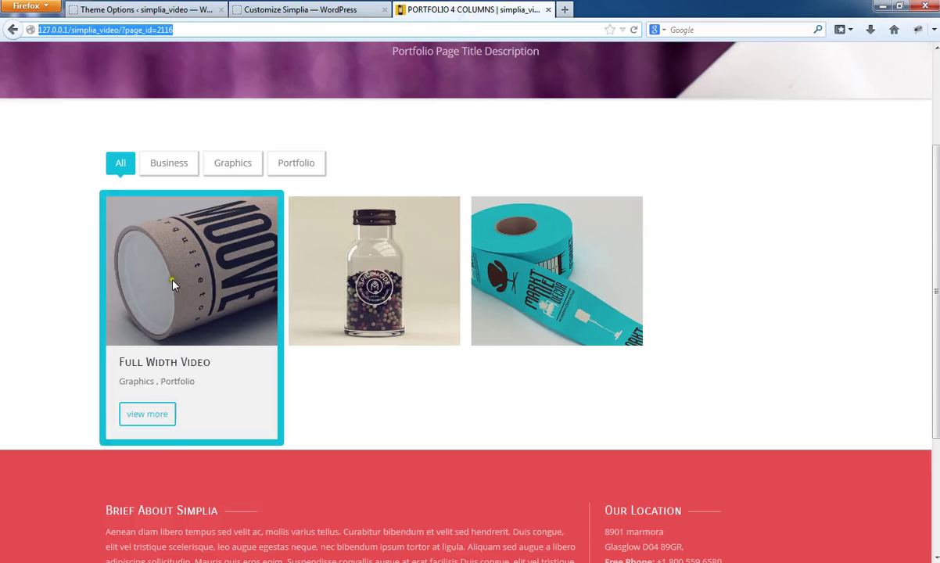
click(157, 408)
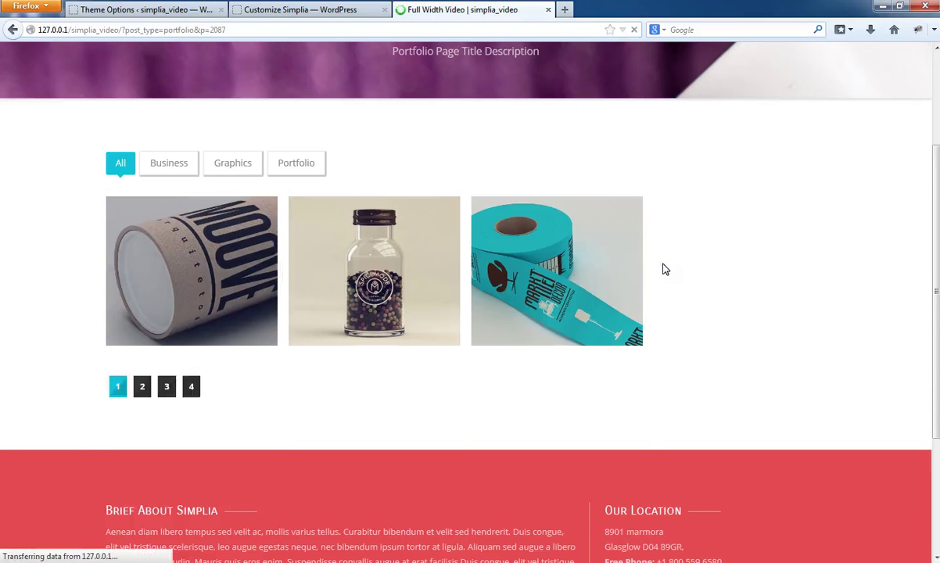
scroll(581, 326, down, 6)
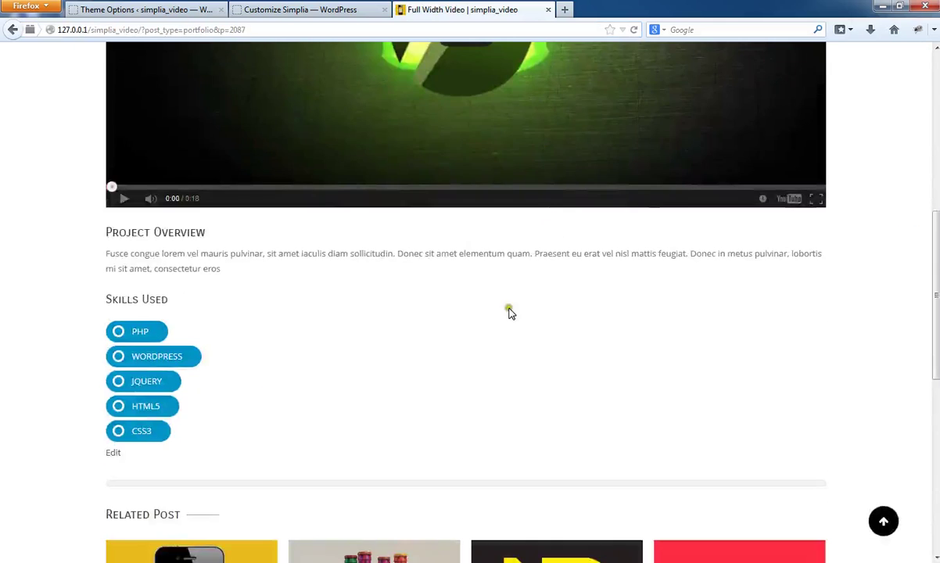
Set the Odd Skills Background Color to red #dd3333 and the Odd Skills Text Color to white
click(191, 11)
scroll(782, 410, down, 3)
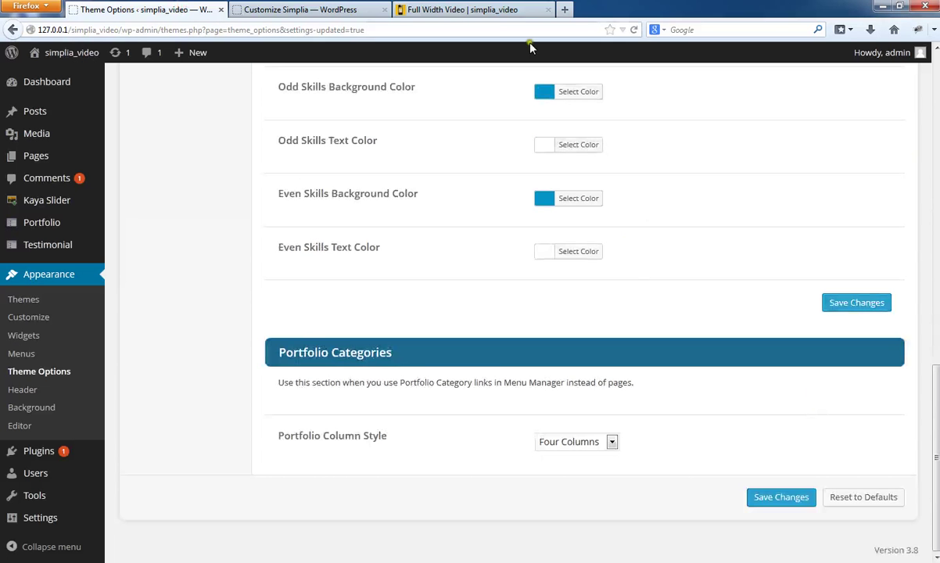
click(544, 93)
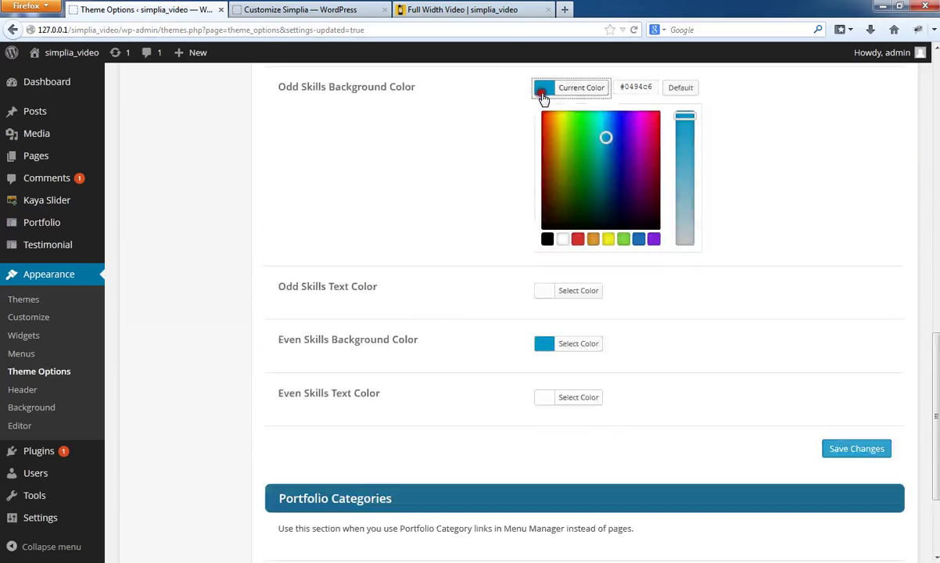
click(576, 240)
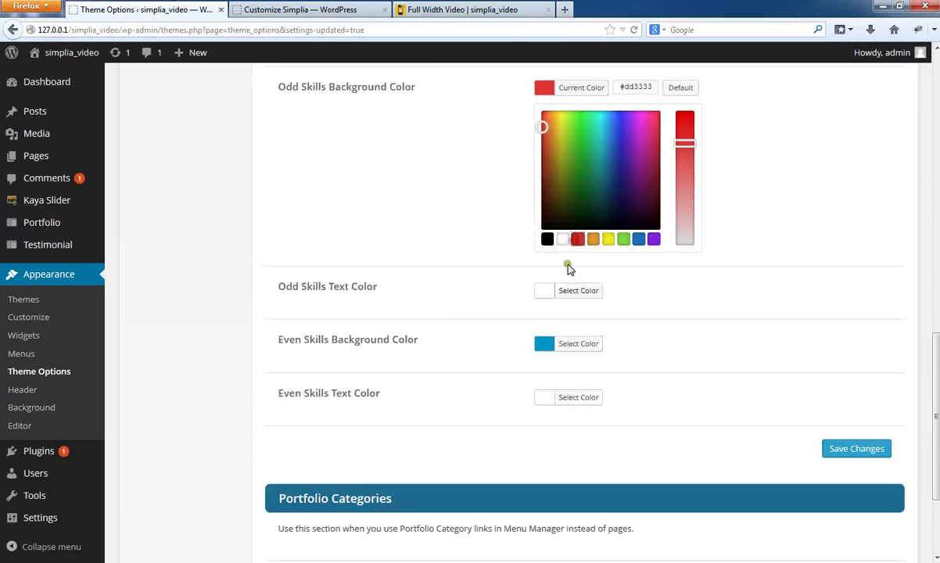
click(538, 291)
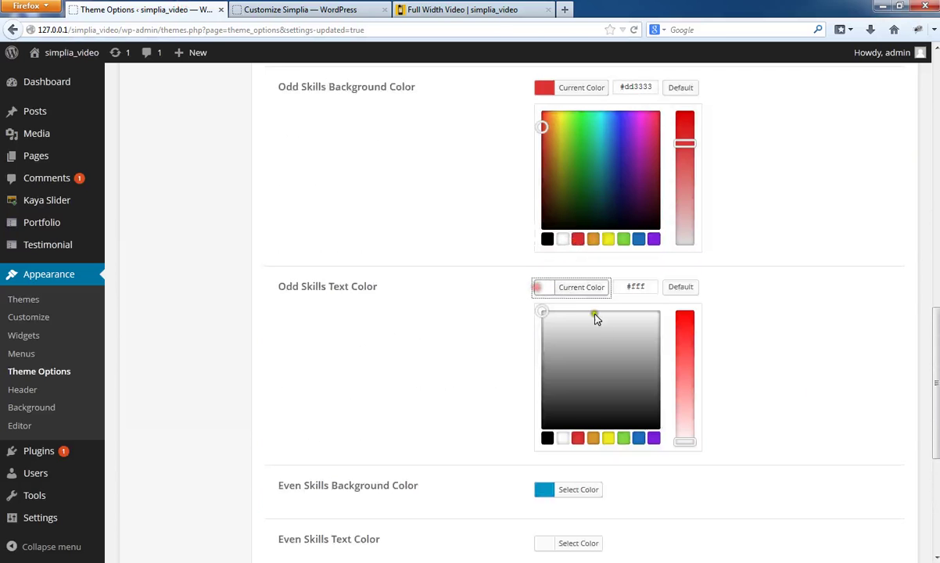
click(563, 438)
Set the Even Skills Background Color to black and save the theme options
scroll(764, 273, down, 5)
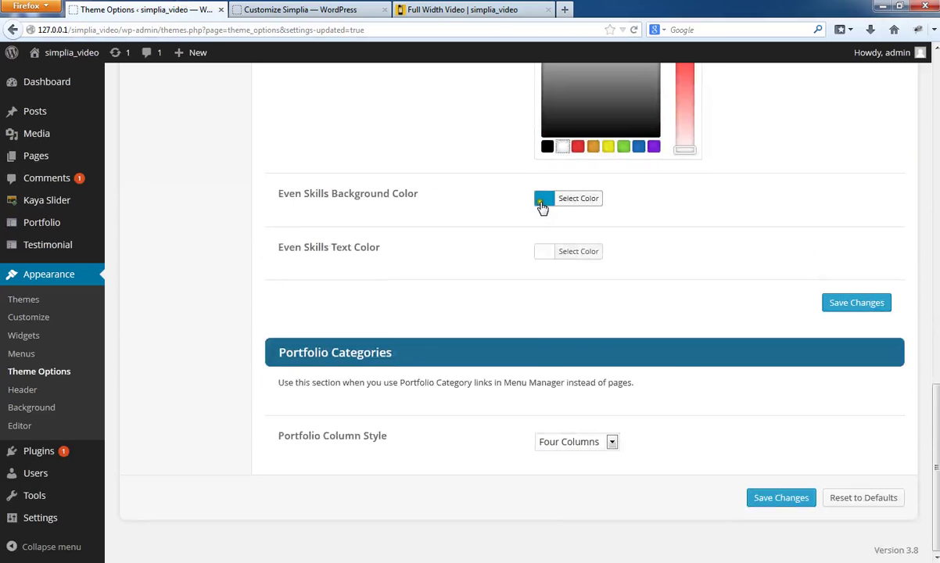
click(540, 205)
click(547, 345)
click(848, 448)
Reload the Full Width Video page and check the skill label colors and the related posts section
click(444, 9)
right_click(444, 9)
click(461, 16)
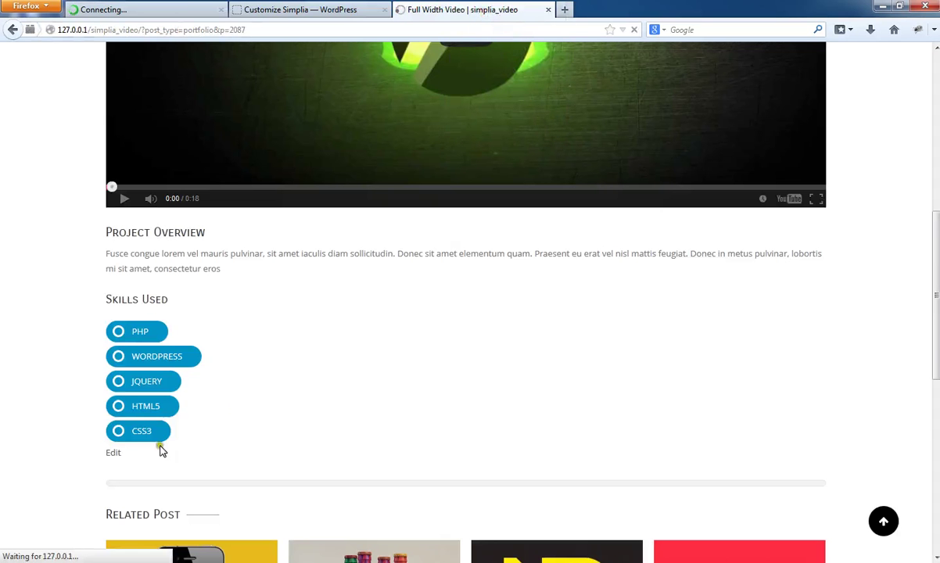
scroll(258, 383, down, 3)
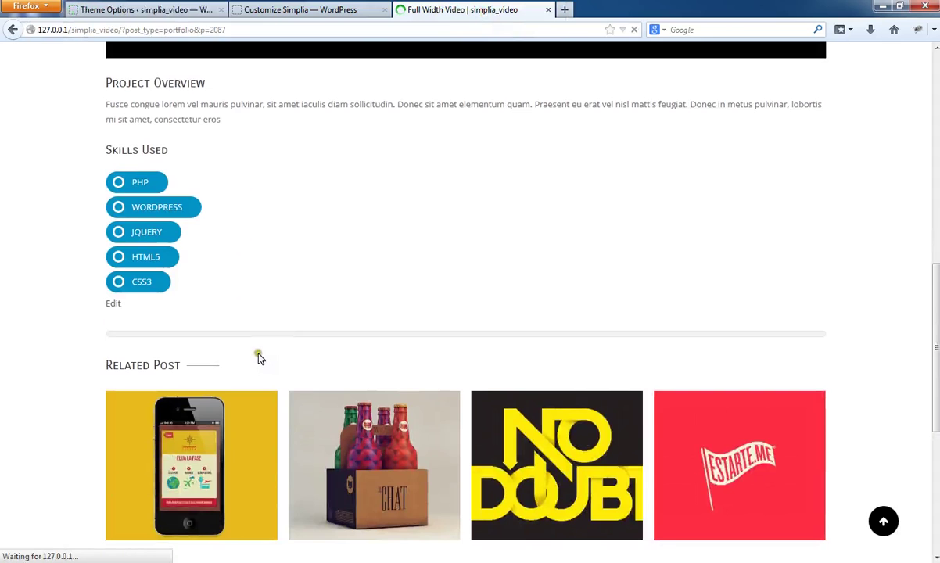
scroll(304, 378, down, 3)
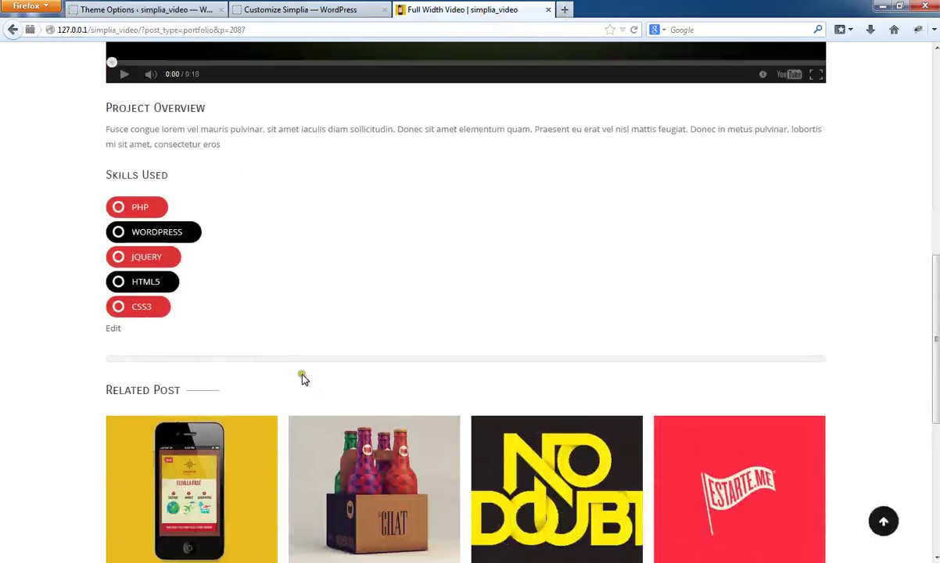
Compare the Related Post Title option with the item page's heading, then set it to "Related Projects" and save
key(ctrl+Tab)
scroll(749, 319, down, 7)
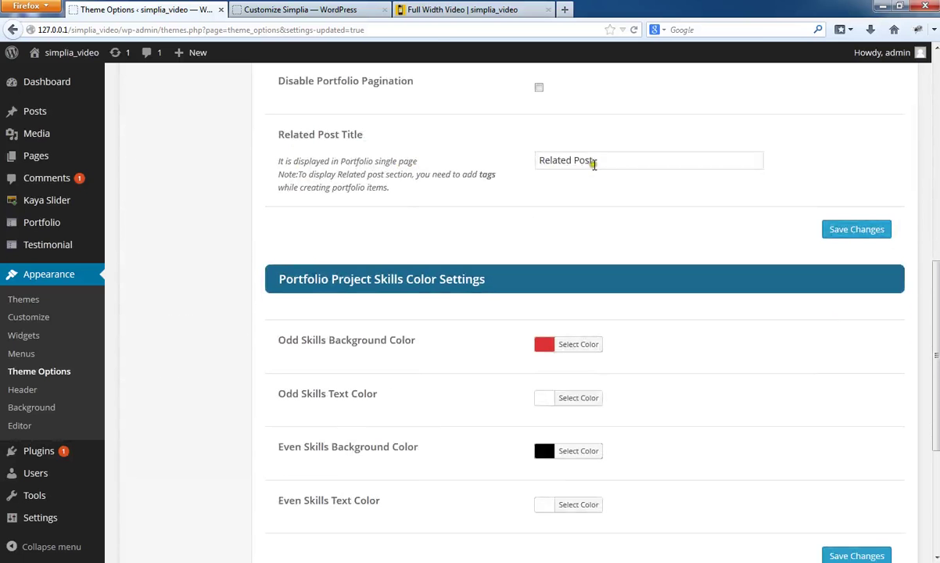
click(479, 10)
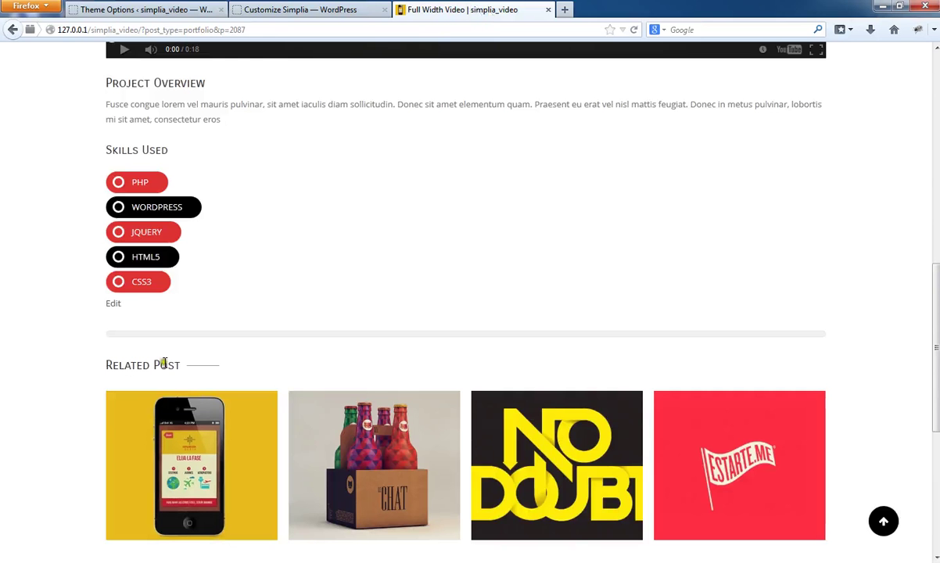
click(115, 8)
drag(605, 158, 579, 161)
text(r)
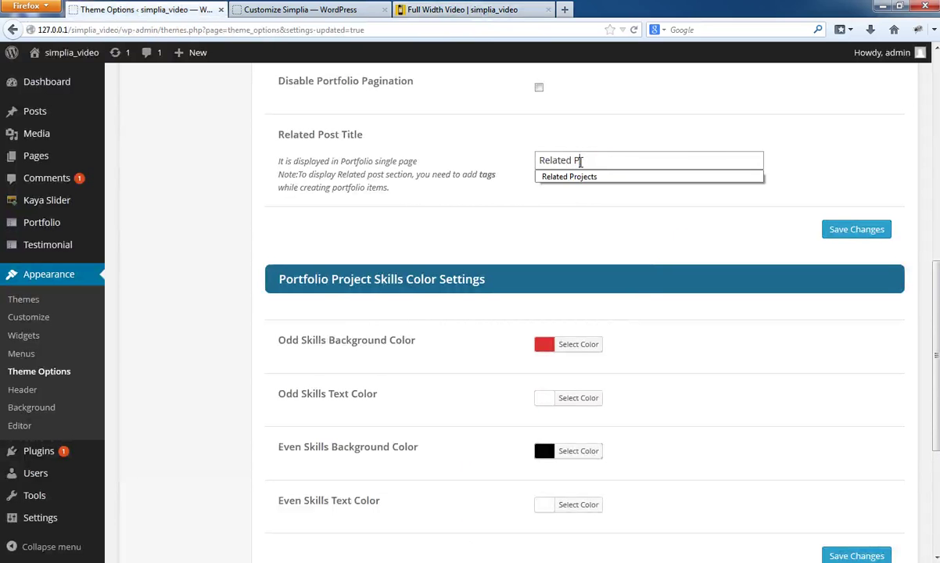
click(582, 178)
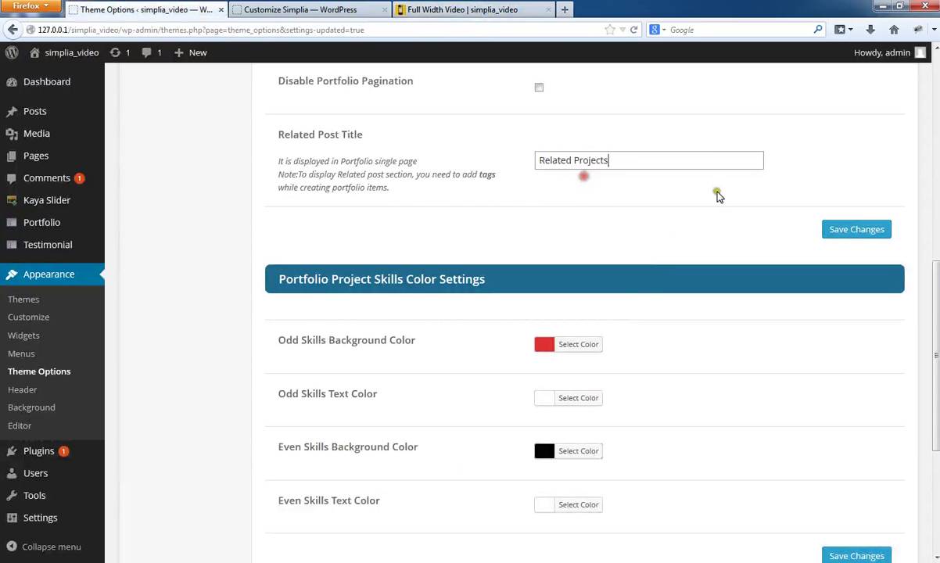
click(858, 229)
Reload the Full Width Video page and check the heading above the related items
click(473, 9)
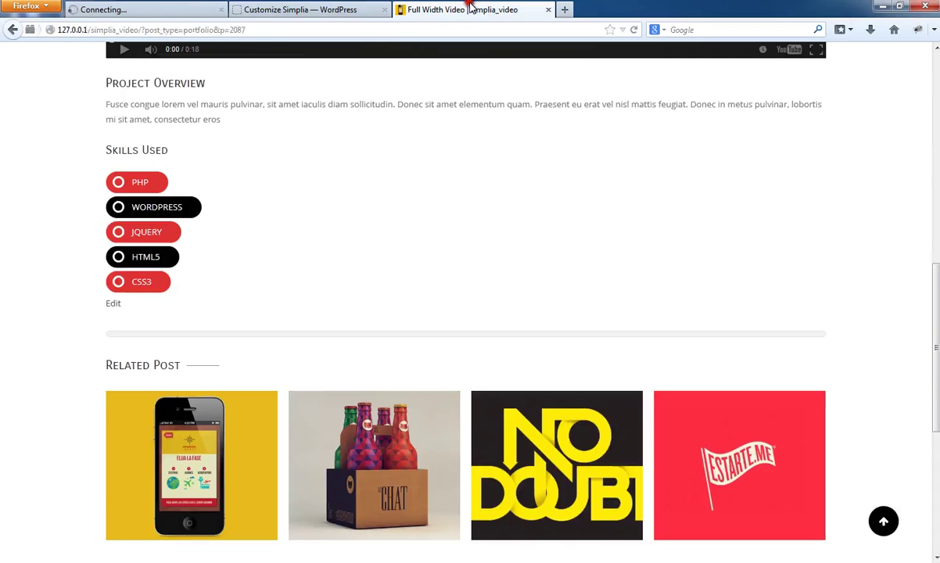
right_click(470, 7)
click(495, 17)
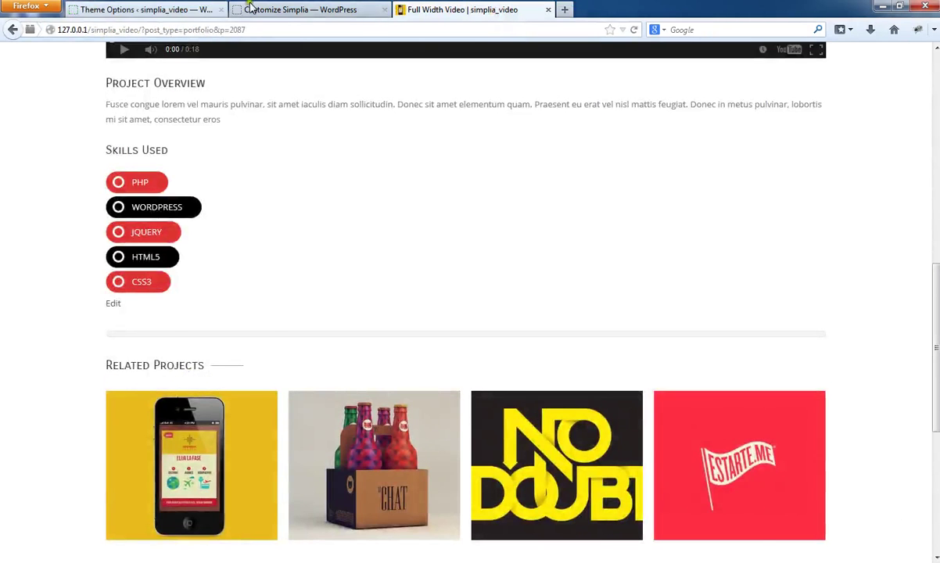
Review the Portfolio Categories section and its Portfolio Column Style option in the theme options
click(168, 9)
scroll(757, 395, down, 10)
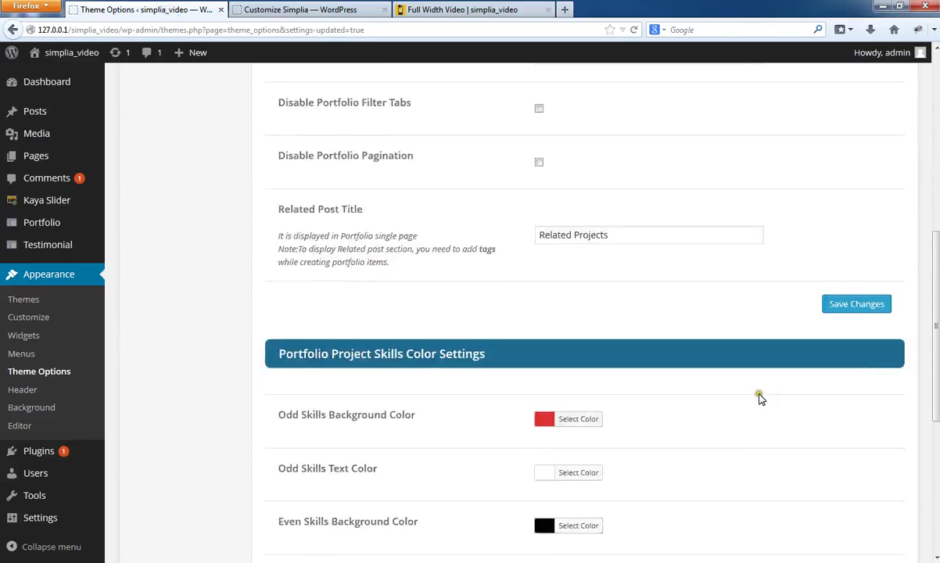
scroll(759, 397, down, 4)
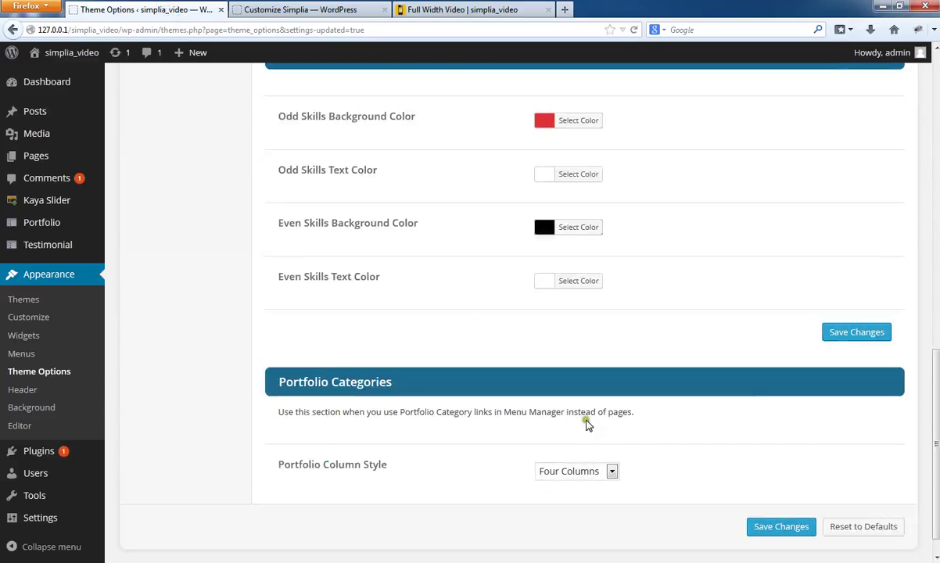
Open the Menus admin page in a separate tab and load primarymenu (Primary Navigation) for editing
right_click(31, 353)
click(43, 360)
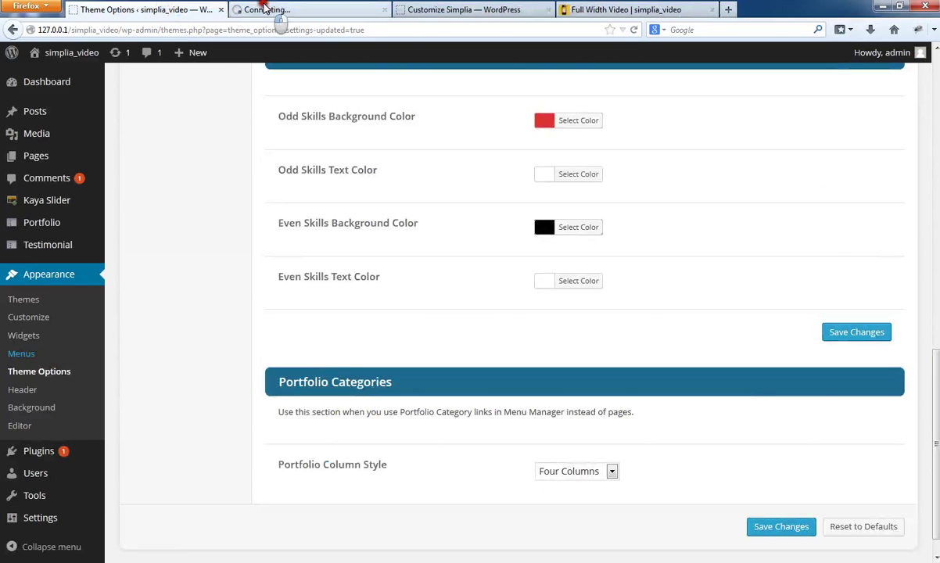
click(263, 9)
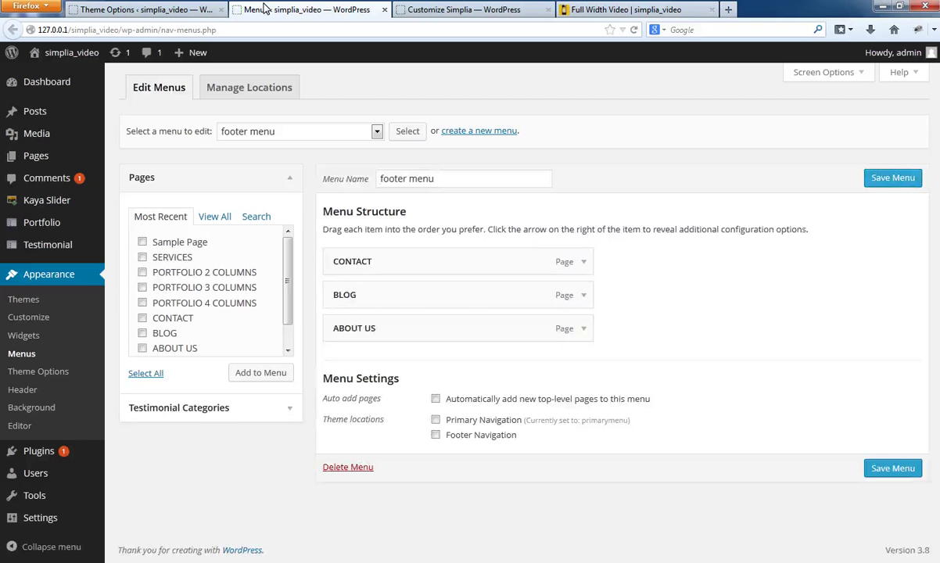
click(377, 132)
click(258, 160)
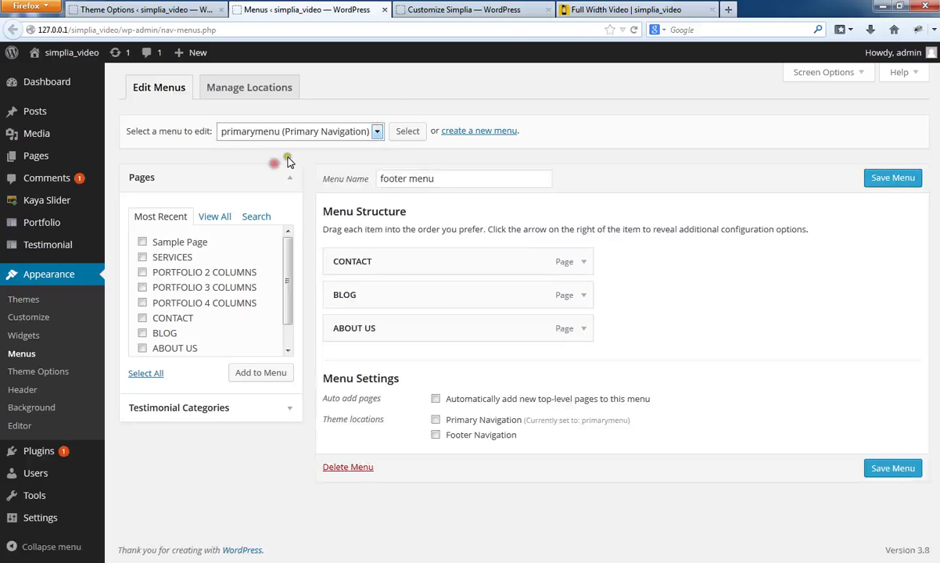
click(406, 132)
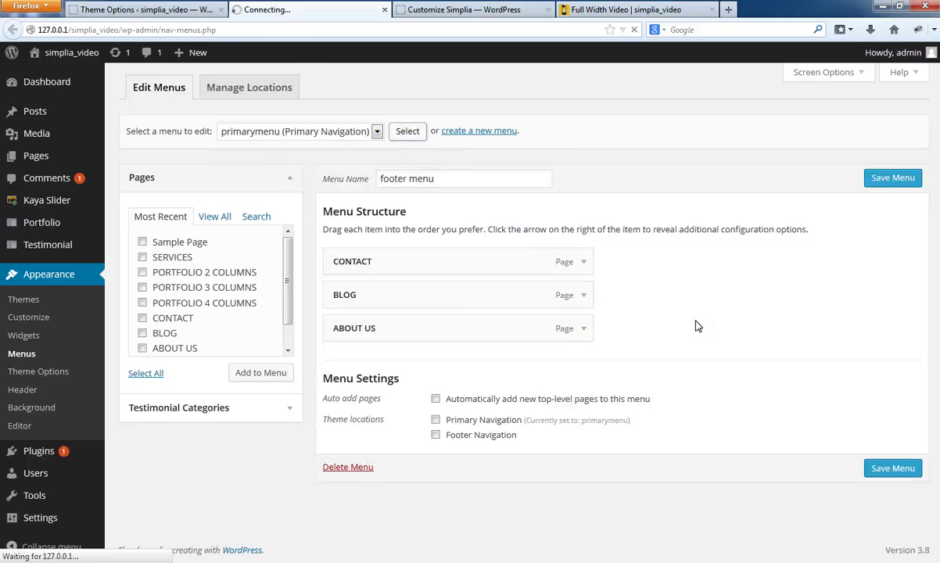
scroll(695, 324, down, 4)
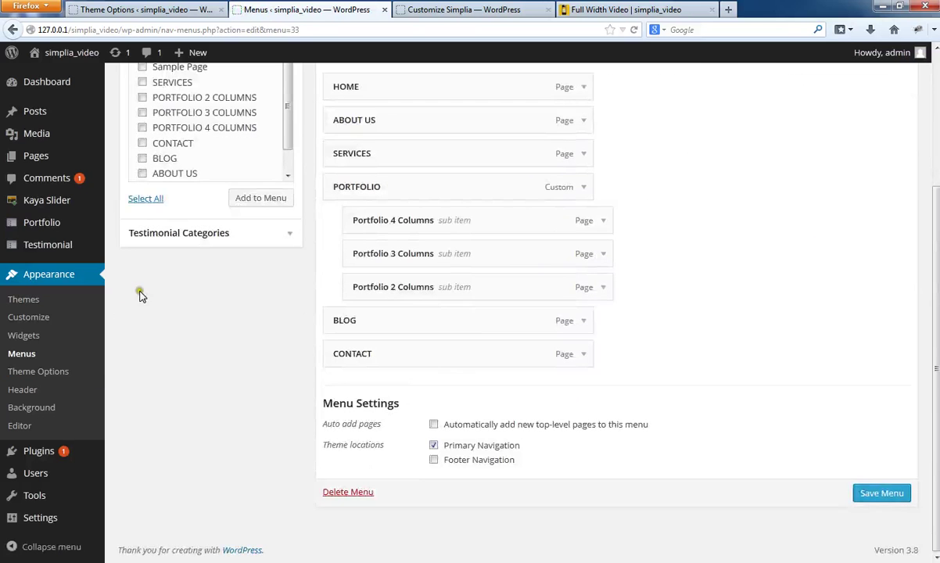
scroll(750, 258, up, 4)
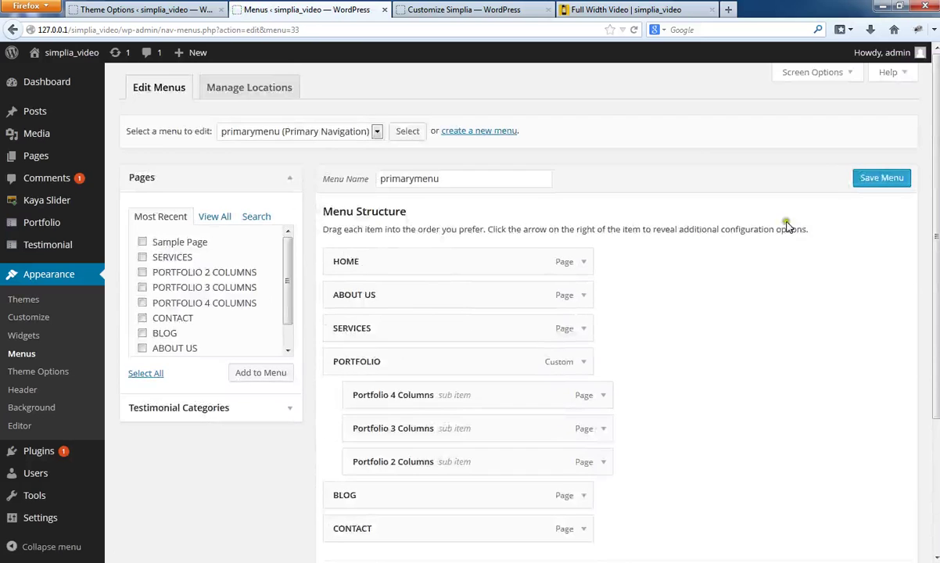
Enable the Portfolio Categories box in the Menus page's screen options
click(814, 78)
click(707, 102)
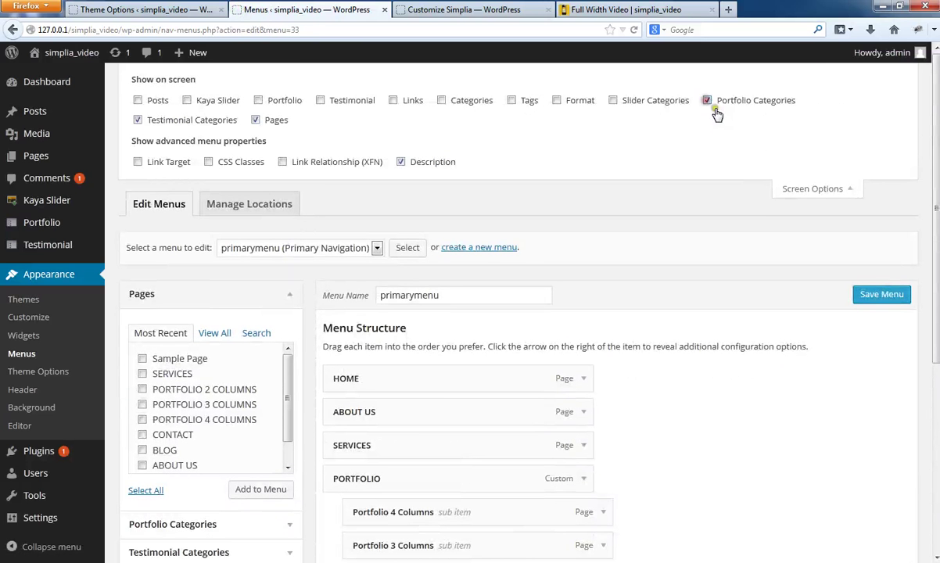
click(813, 188)
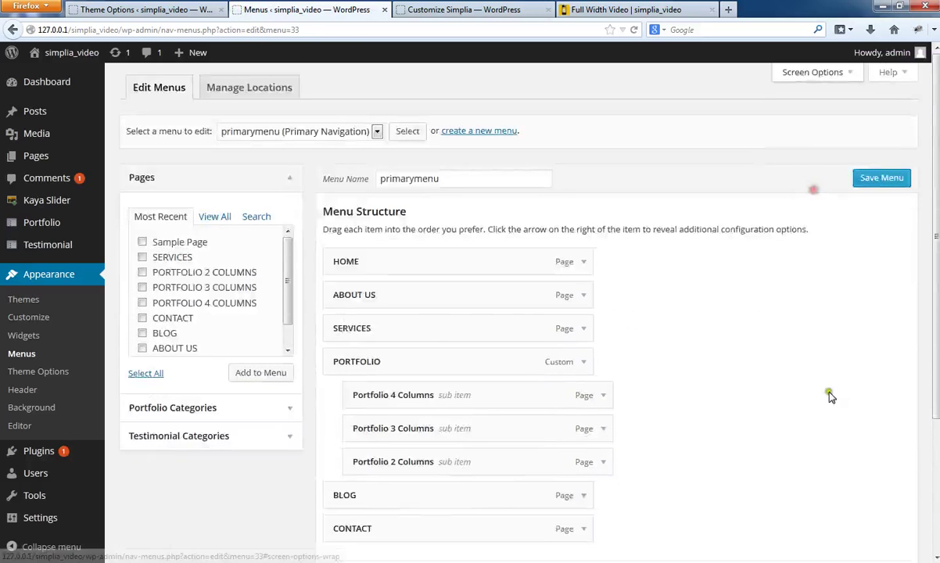
Add the Graphics portfolio category to the primary menu and save the menu
click(292, 410)
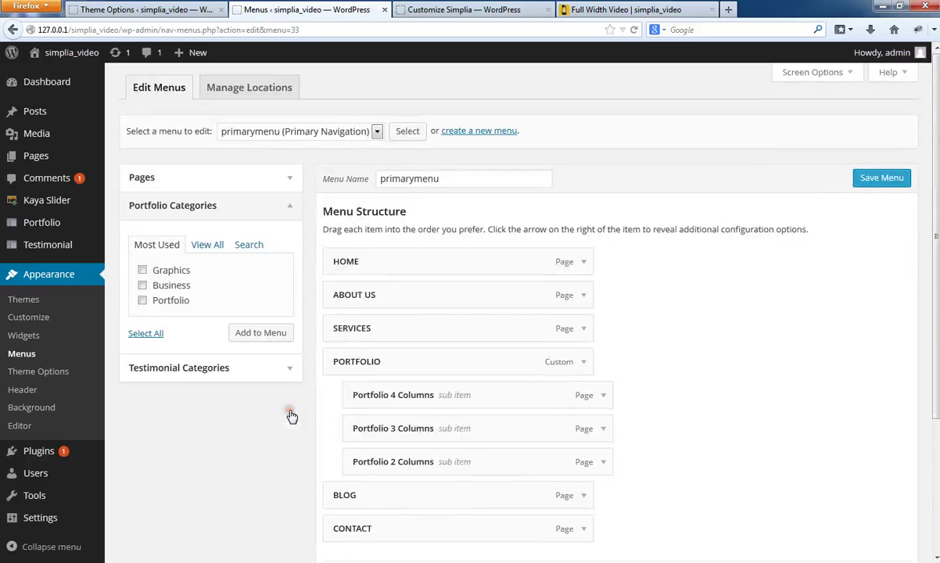
click(242, 332)
scroll(695, 319, down, 4)
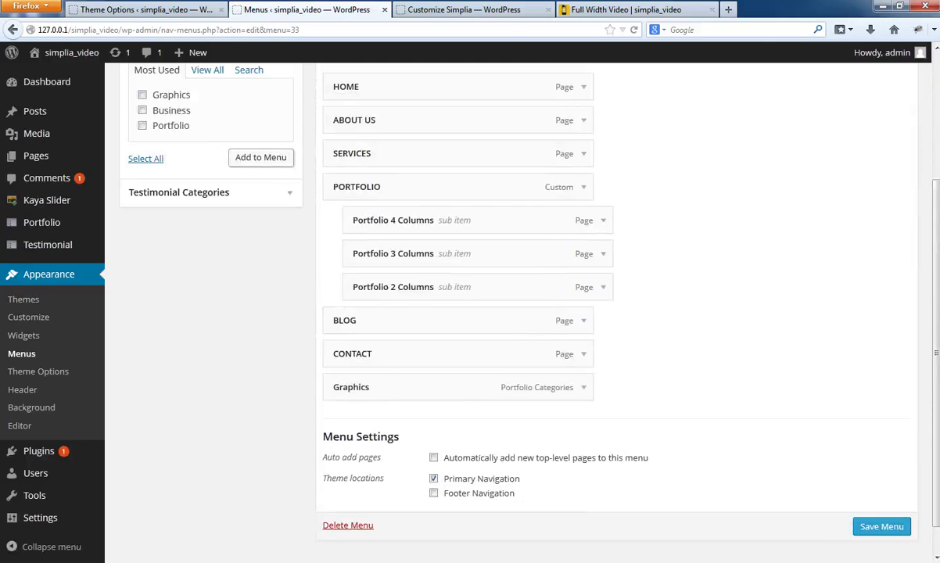
click(881, 526)
Reload the Full Width Video page, follow the Graphics menu link and check the category page's column layout
click(611, 7)
right_click(611, 7)
click(635, 10)
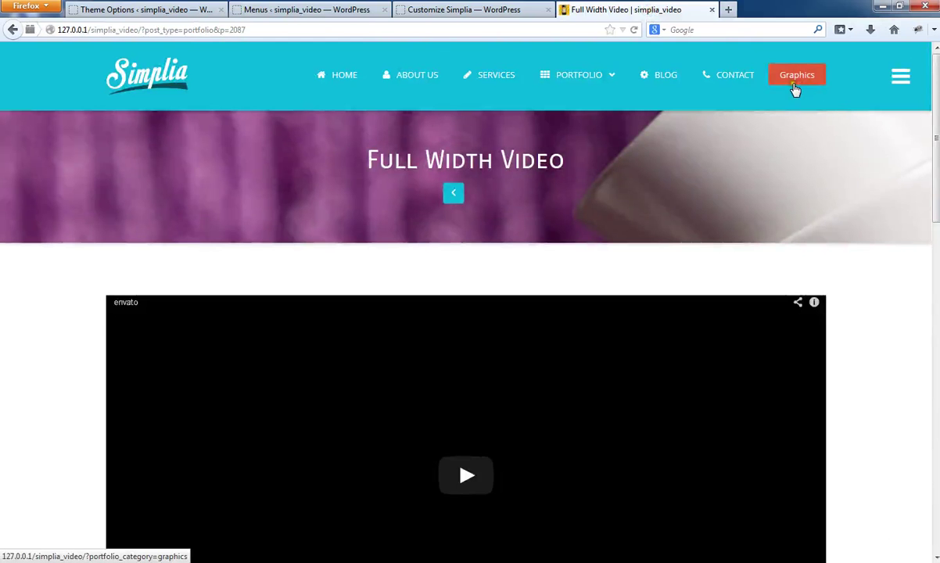
click(798, 78)
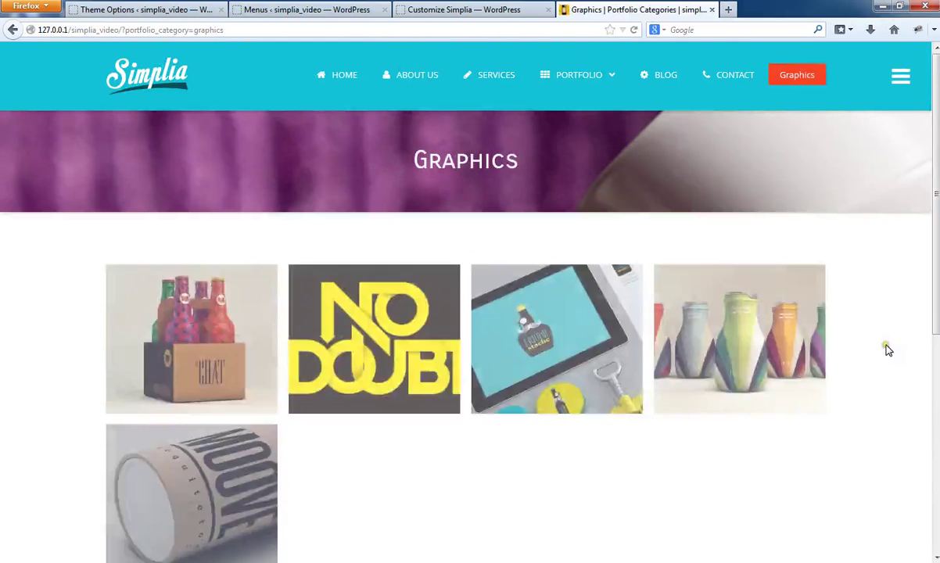
scroll(887, 350, down, 5)
scroll(888, 349, up, 5)
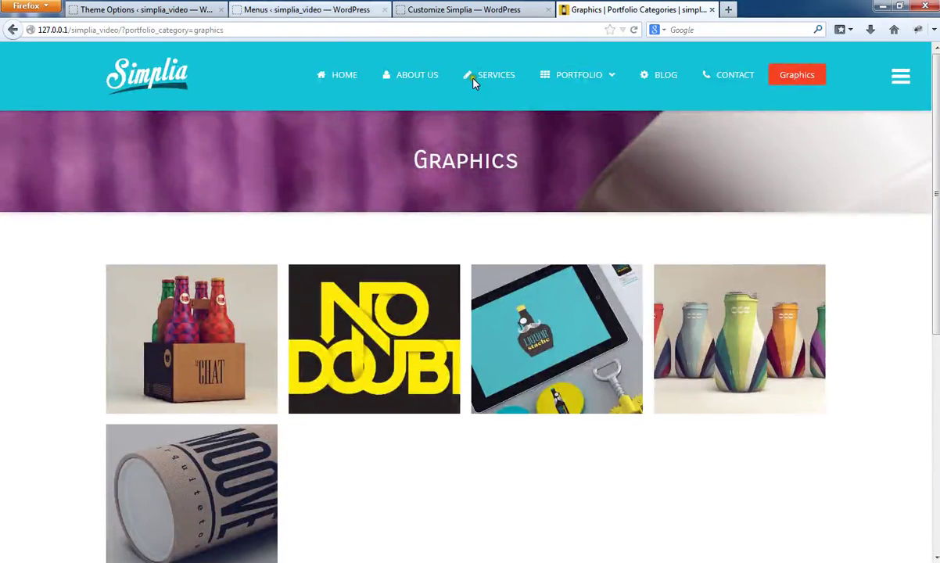
Set the Portfolio Column Style for portfolio categories to Three Columns in the theme options and save
click(145, 9)
click(611, 470)
click(571, 497)
scroll(704, 540, up, 1)
click(765, 550)
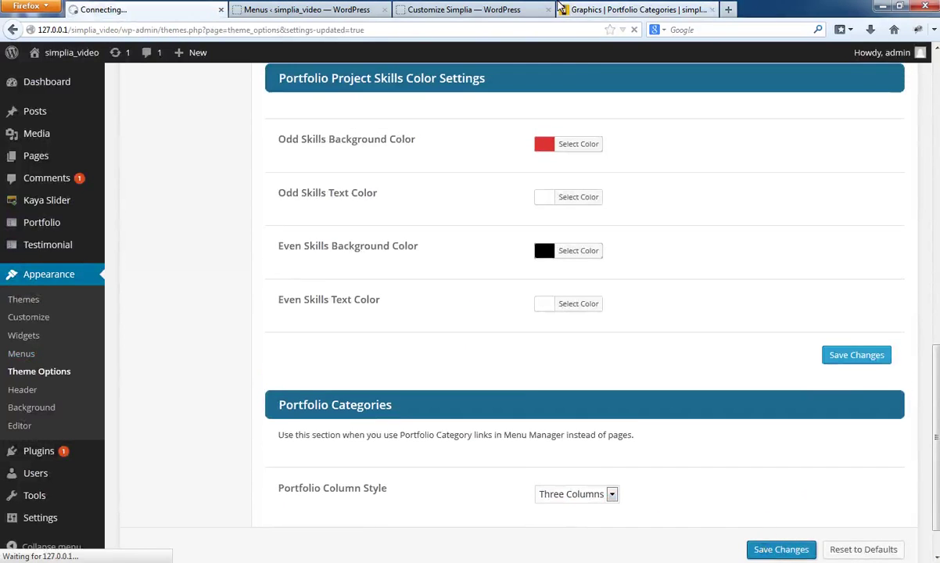
Reload the Graphics category page and check how the portfolio items are arranged in columns
click(618, 10)
right_click(613, 10)
click(630, 29)
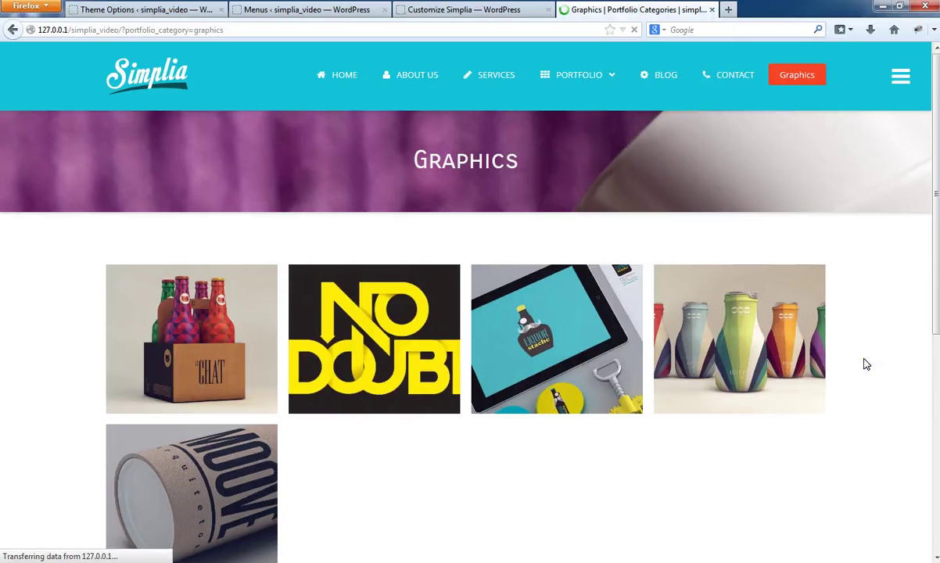
scroll(866, 364, down, 5)
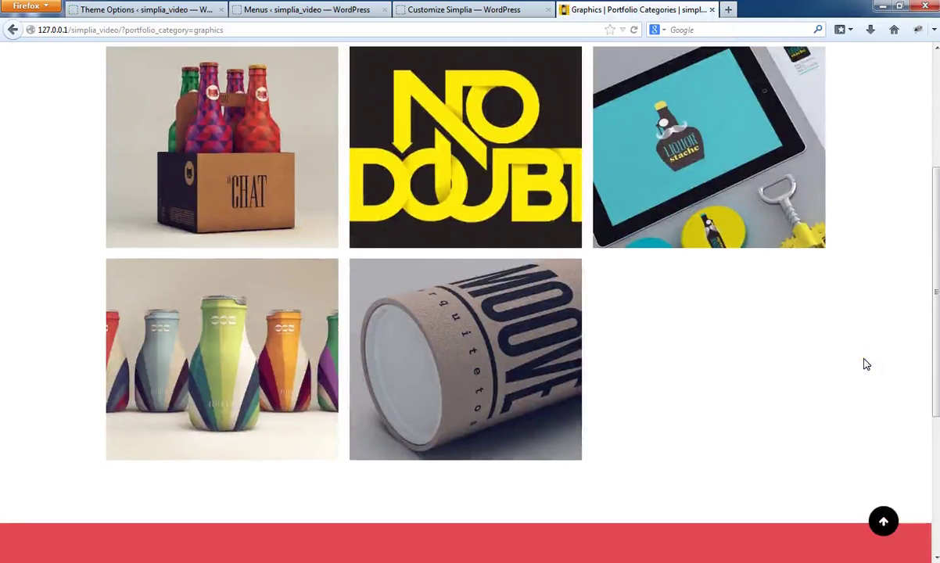
scroll(862, 363, up, 5)
Set the Portfolio Column Style for portfolio categories to Two Columns and save the theme options
click(140, 9)
scroll(860, 431, down, 10)
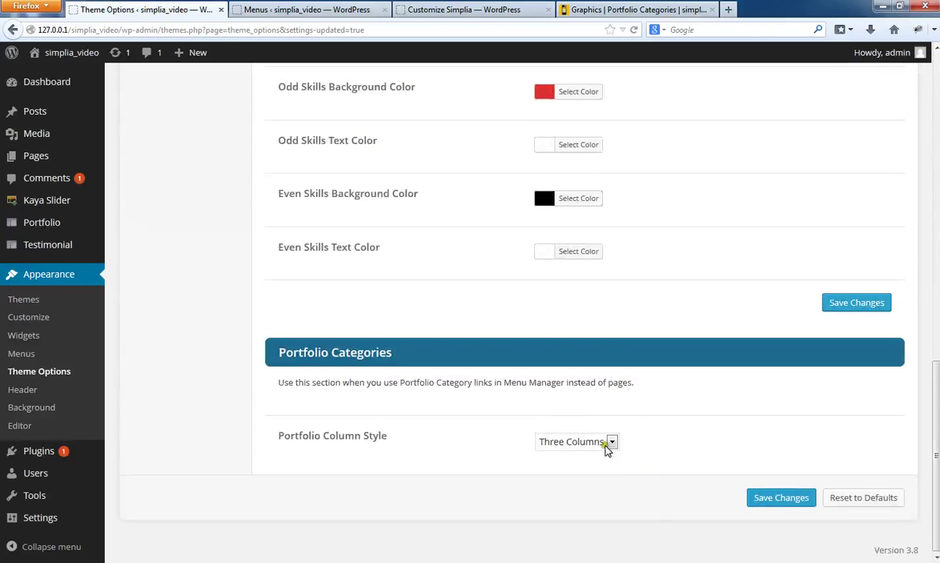
click(611, 442)
click(577, 481)
click(773, 522)
Reload the Graphics category page and check its layout with the two-column style
click(618, 9)
right_click(648, 7)
click(677, 12)
scroll(857, 360, down, 3)
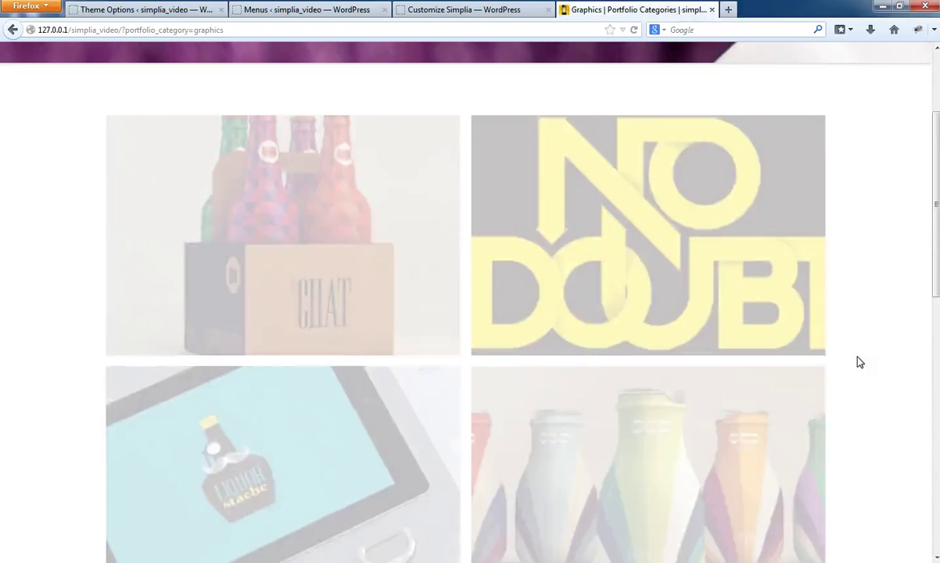
scroll(857, 358, down, 5)
scroll(857, 360, up, 7)
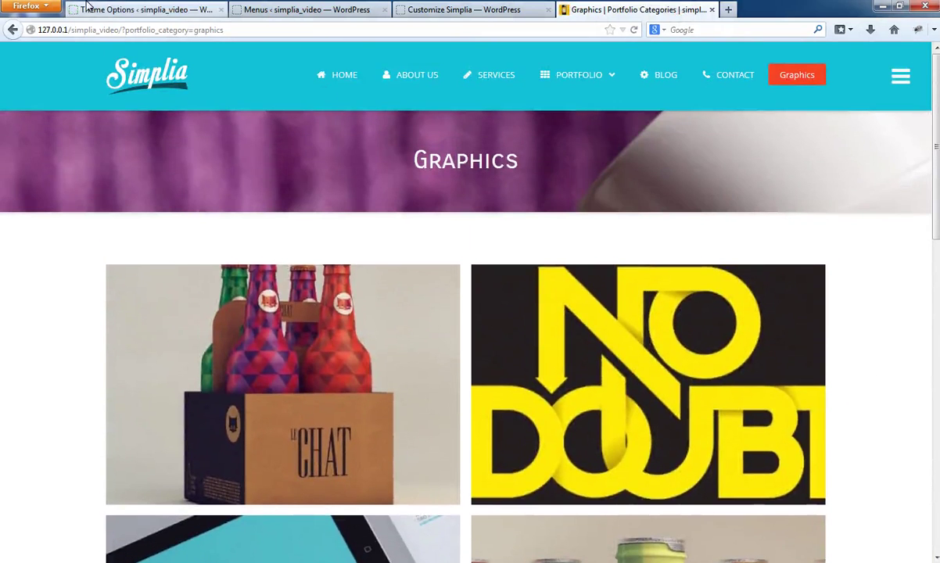
Open the Blog Page Settings in the theme options and compare the sidebar position with the site's Blog page
click(104, 10)
click(185, 278)
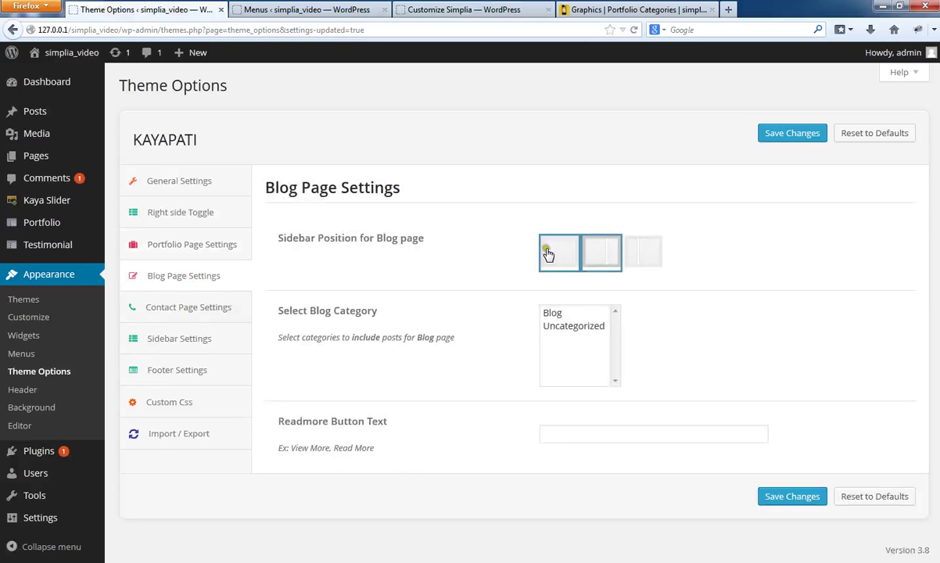
click(615, 7)
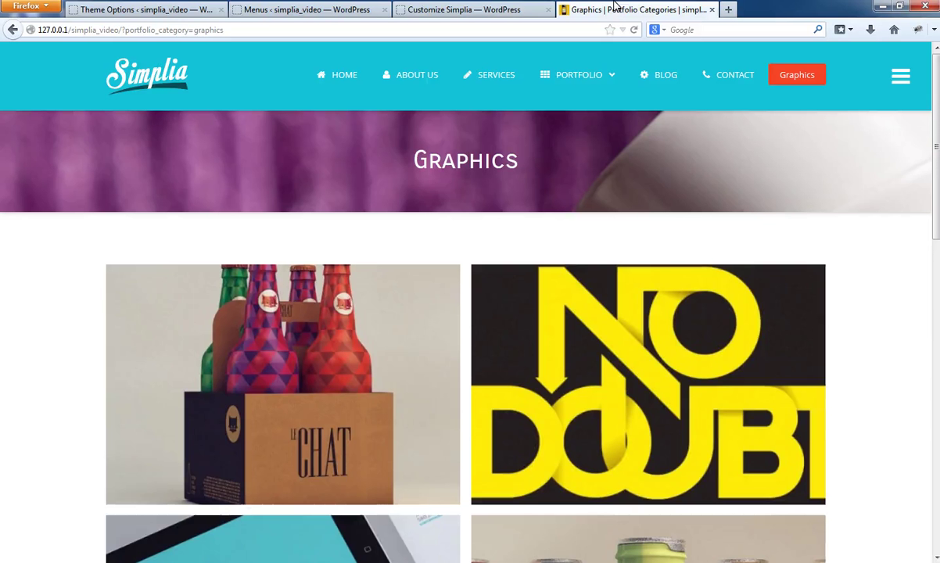
click(679, 72)
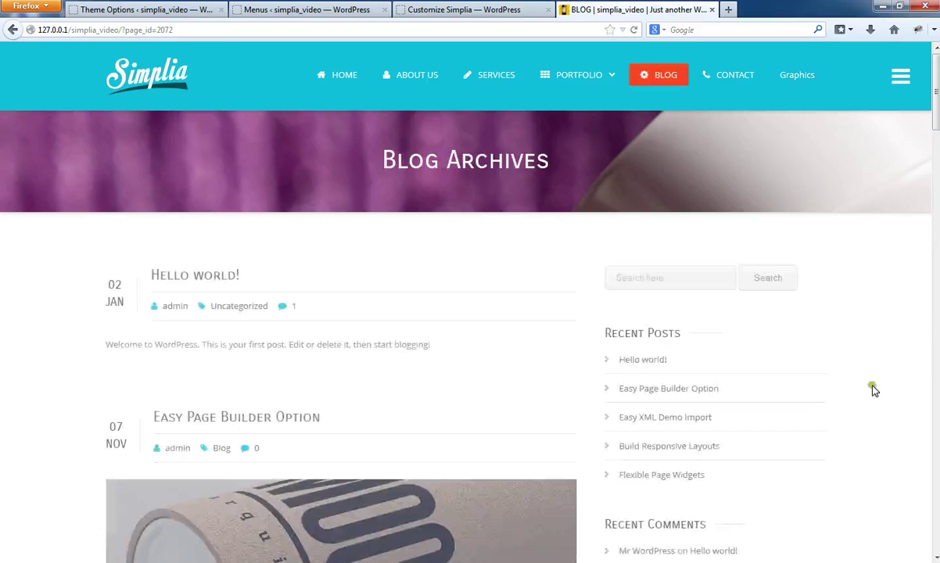
scroll(876, 400, down, 3)
scroll(876, 400, up, 3)
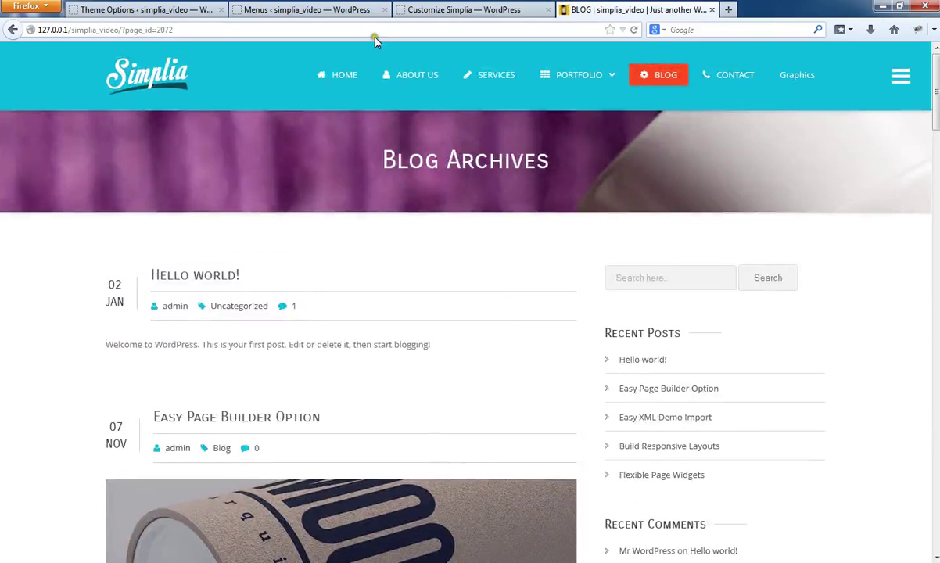
Set the blog page's sidebar position to the full-width layout without a sidebar and save
click(145, 10)
click(554, 258)
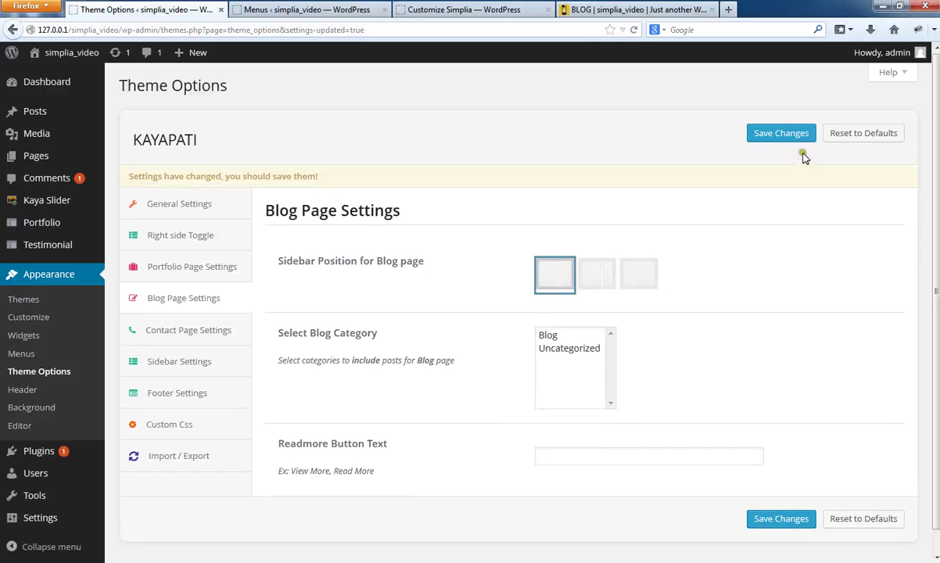
click(774, 134)
Reload the Blog page and examine the post layout along its whole length
click(606, 11)
right_click(606, 11)
click(635, 17)
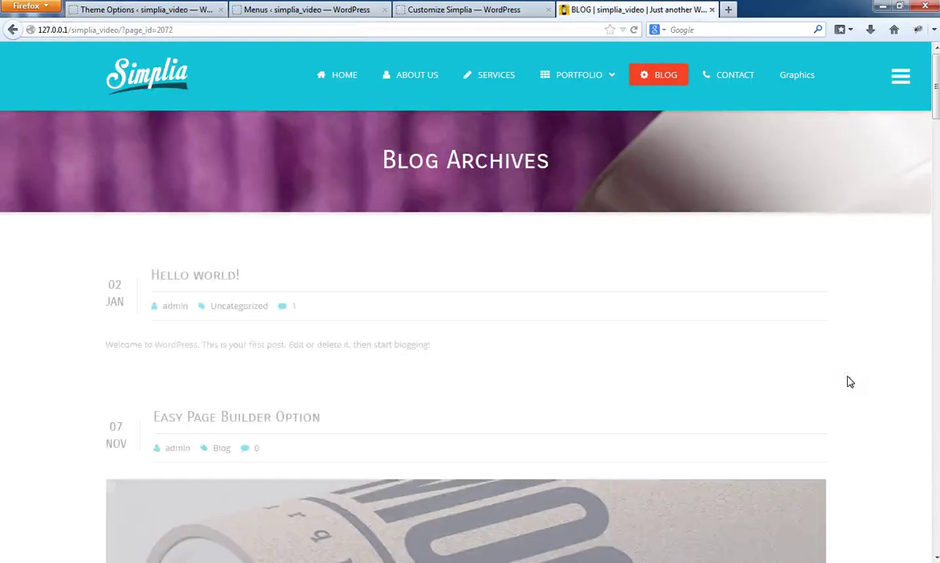
scroll(850, 381, down, 6)
scroll(850, 381, down, 15)
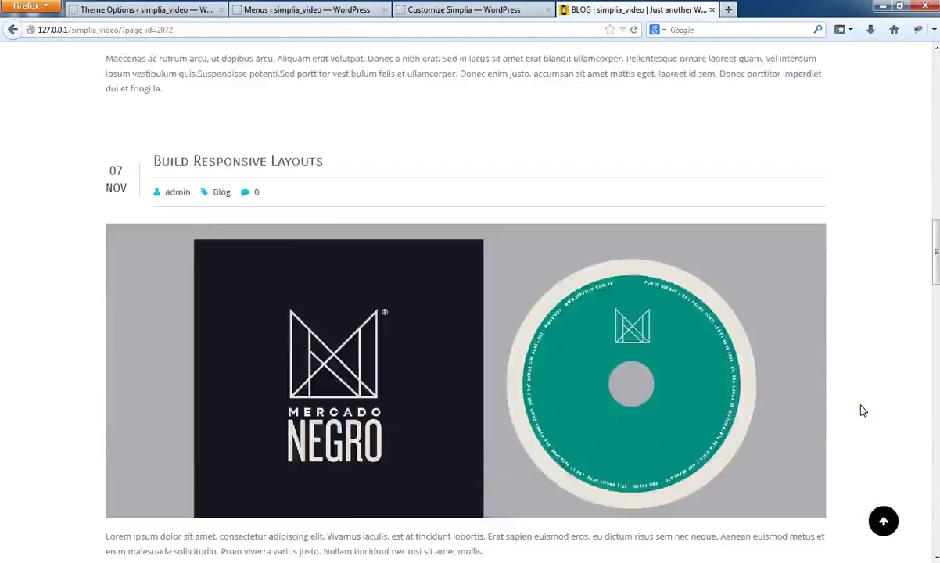
scroll(862, 410, down, 10)
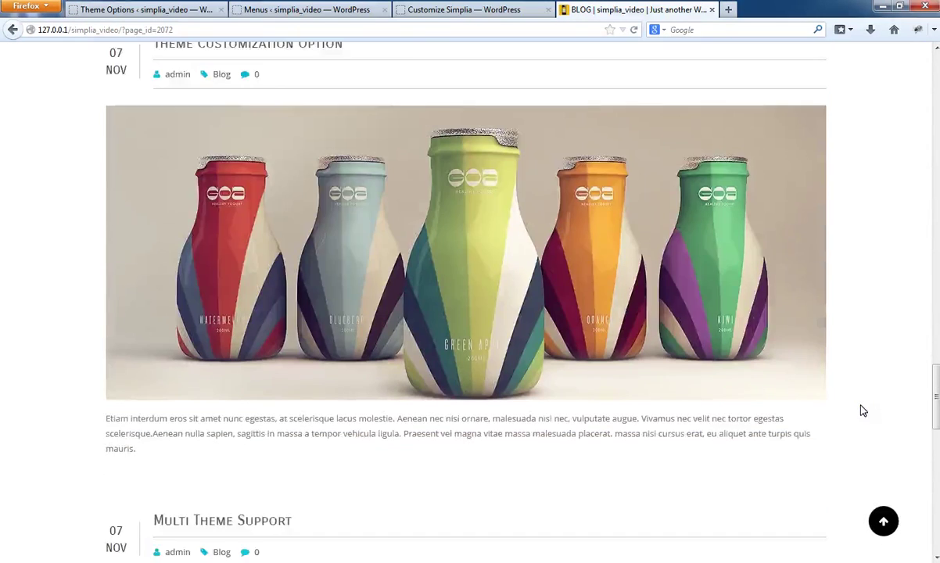
scroll(863, 411, up, 10)
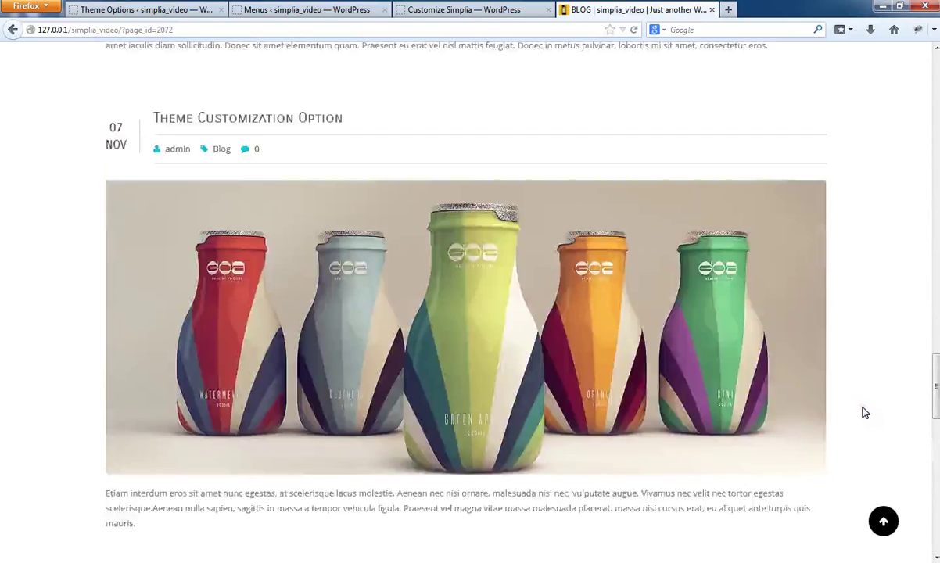
scroll(862, 411, up, 15)
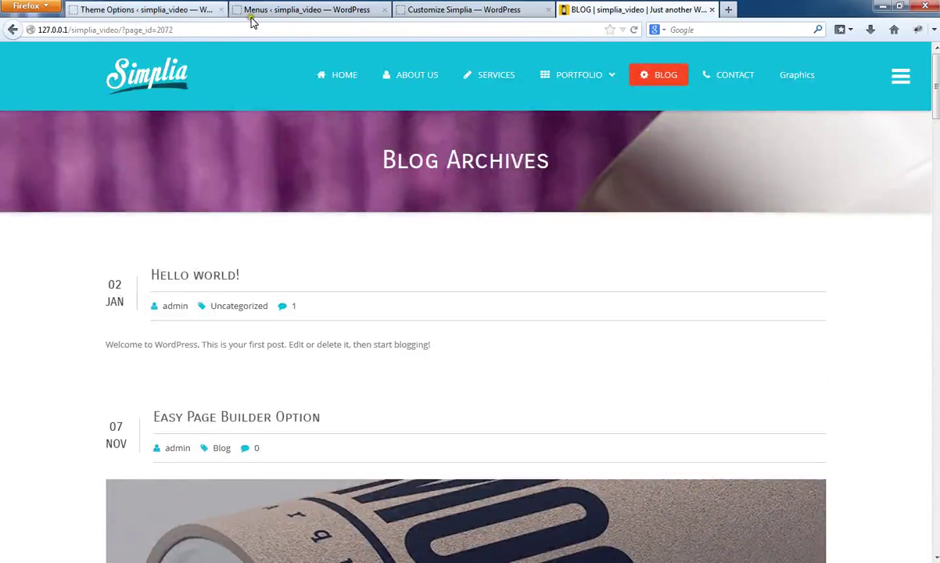
Set the blog page's sidebar position to the left sidebar layout and save the theme options
click(165, 11)
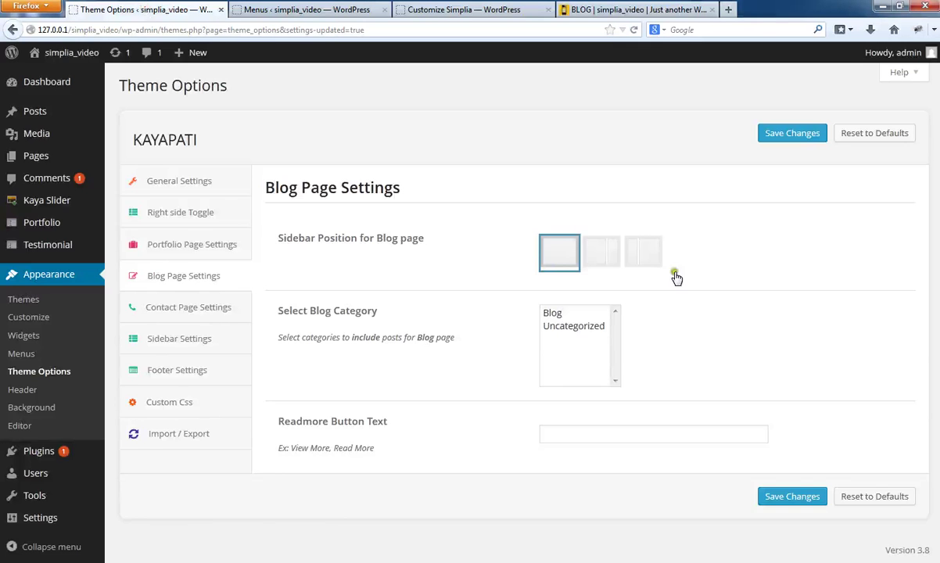
click(651, 254)
click(772, 133)
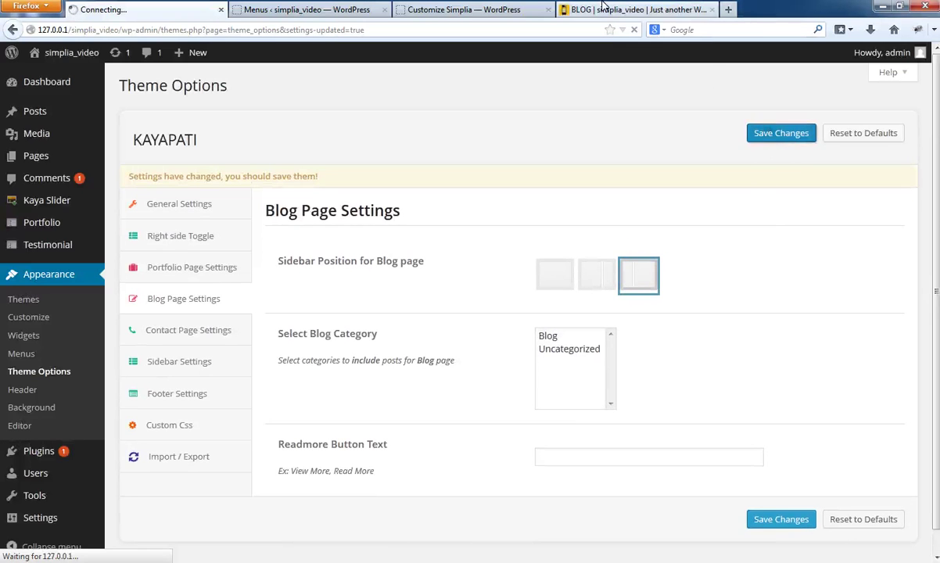
Reload the Blog page, check the sidebar's placement beside the posts, and return to the Blog Page Settings
click(602, 8)
right_click(607, 11)
click(639, 17)
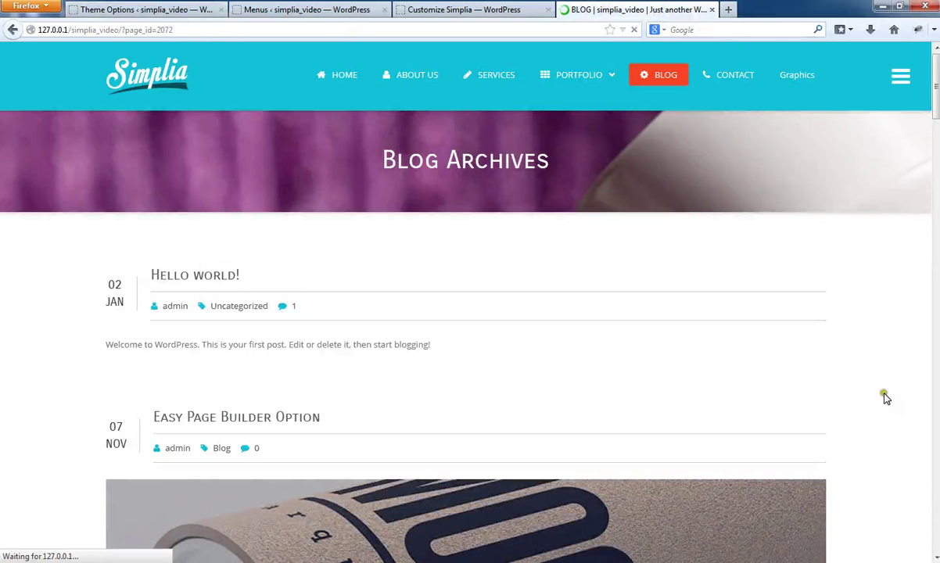
scroll(885, 399, down, 5)
scroll(884, 399, up, 3)
scroll(885, 399, down, 5)
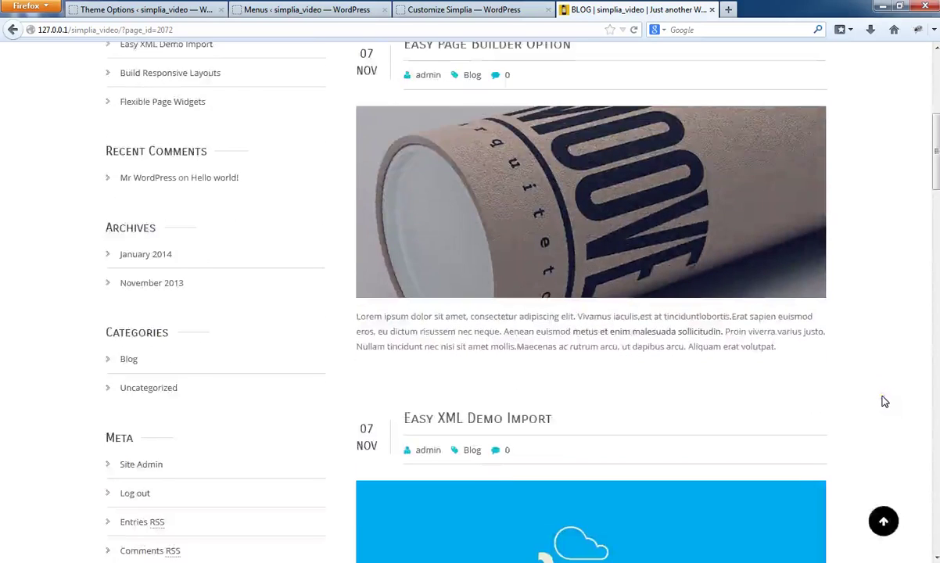
scroll(885, 402, down, 3)
scroll(884, 401, up, 5)
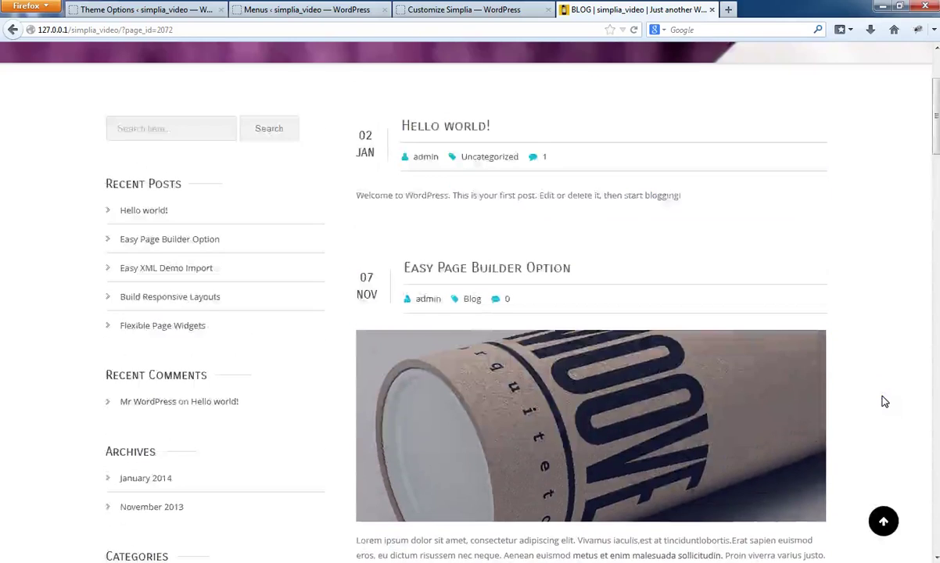
scroll(884, 401, up, 5)
click(147, 9)
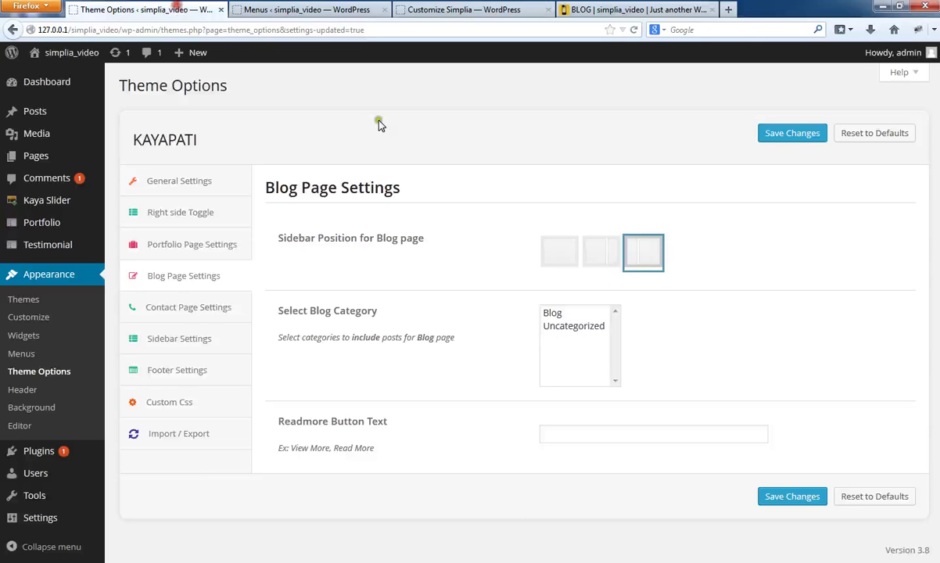
Set the blog page's sidebar position to the right sidebar layout, select the Uncategorized blog category, and save the theme options
click(587, 251)
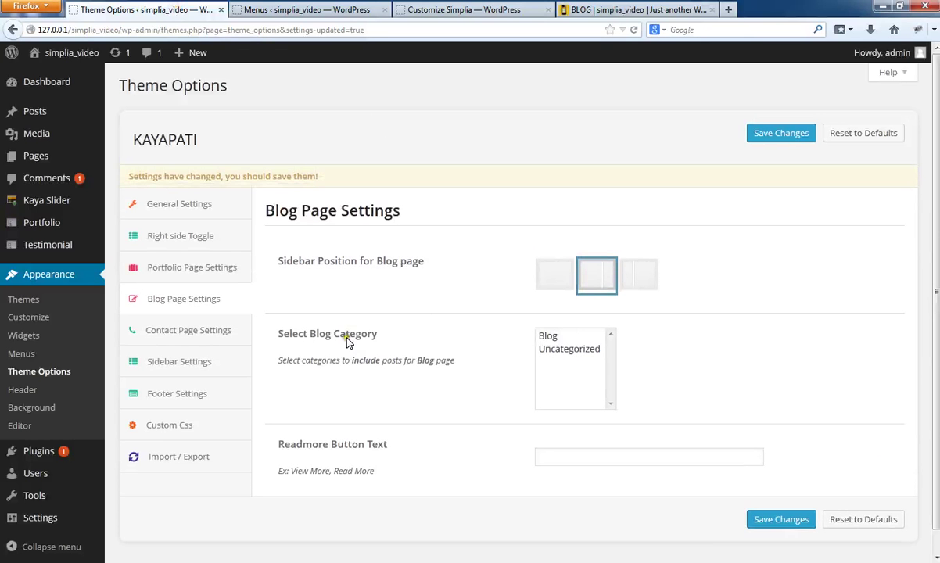
click(550, 351)
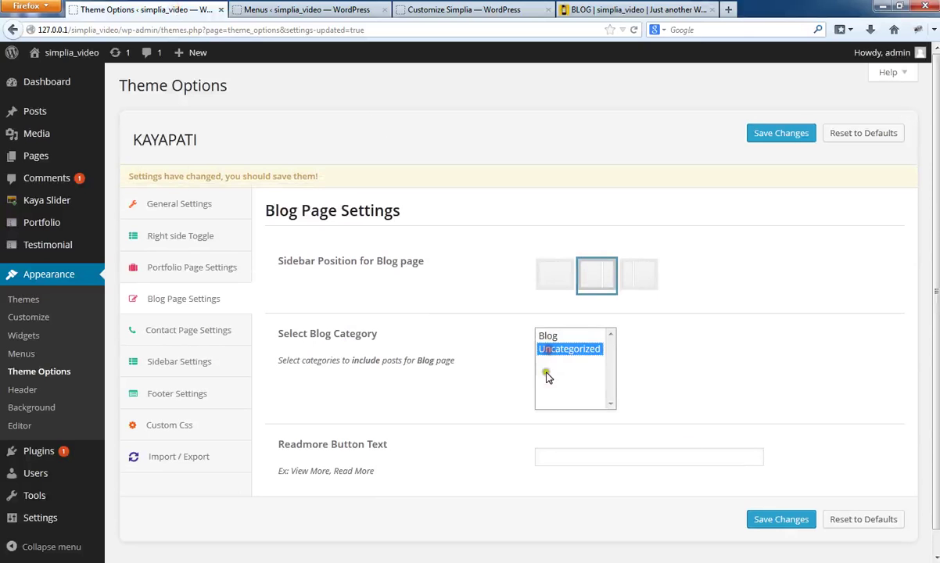
click(778, 518)
Reload the Blog page, check the sidebar placement and which posts are listed, and return to the Blog Page Settings
click(588, 10)
right_click(588, 9)
click(632, 19)
scroll(713, 345, down, 4)
scroll(830, 342, down, 5)
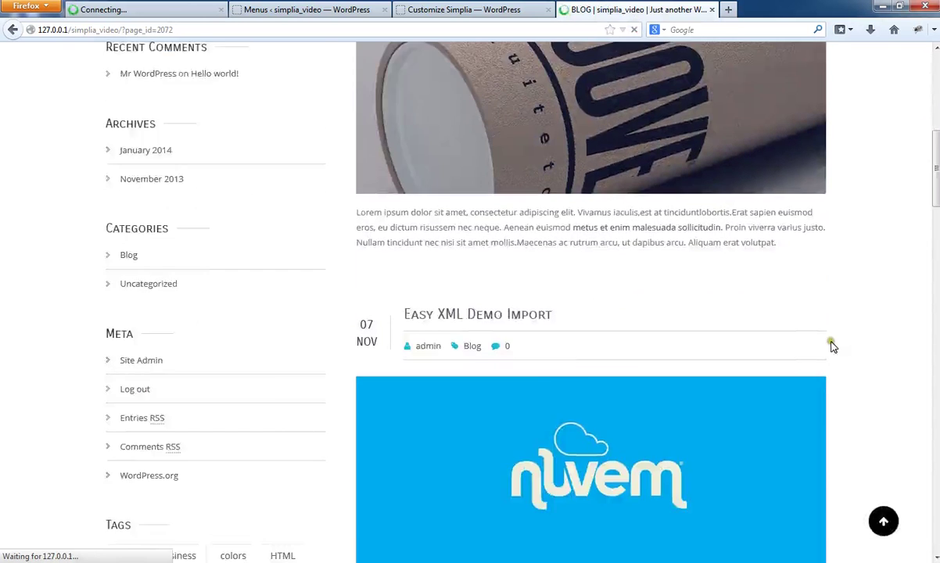
scroll(876, 378, up, 5)
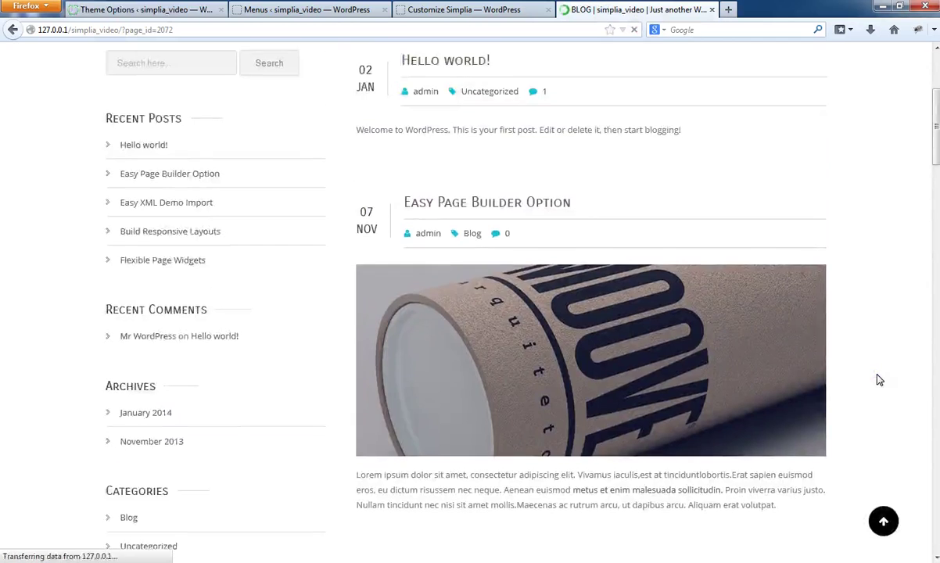
scroll(874, 378, up, 5)
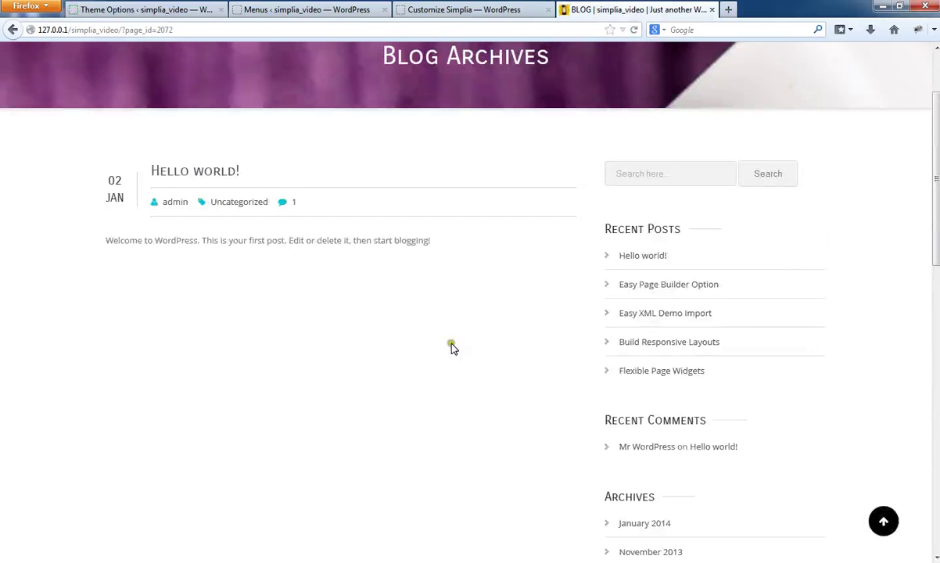
key(ctrl+Tab)
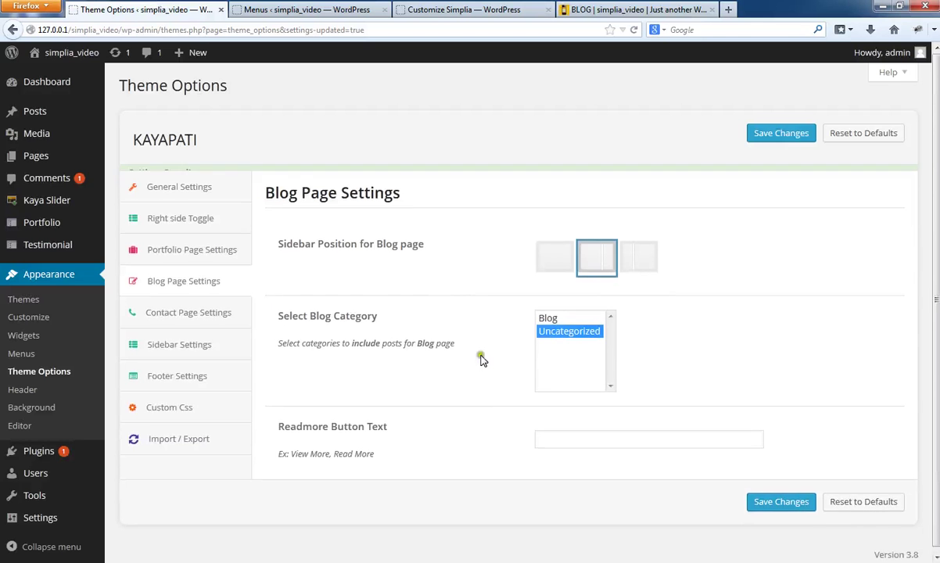
Set the blog's Readmore Button Text to "View More", save the theme options, and reload the Blog page
drag(291, 448, 330, 448)
drag(311, 448, 572, 440)
click(797, 498)
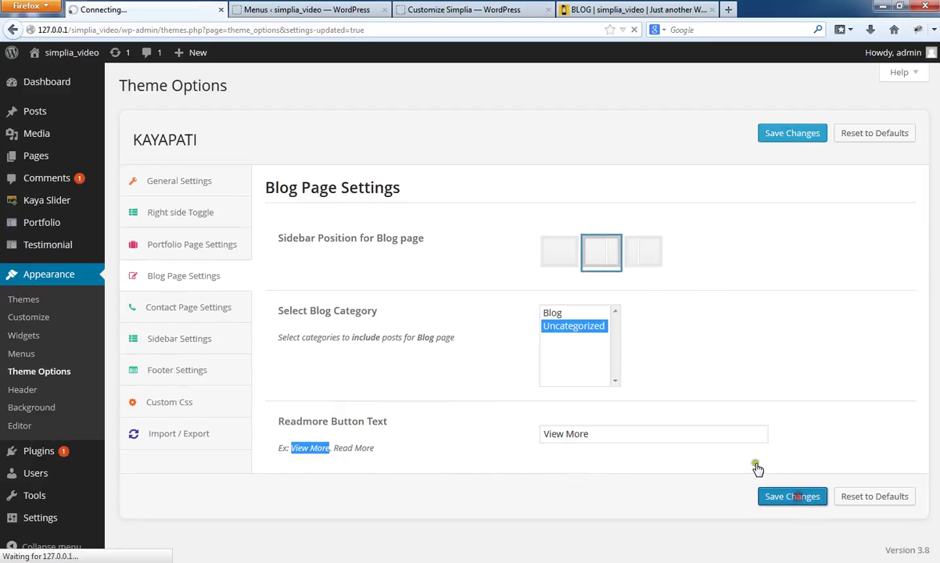
click(594, 7)
click(647, 14)
key(F5)
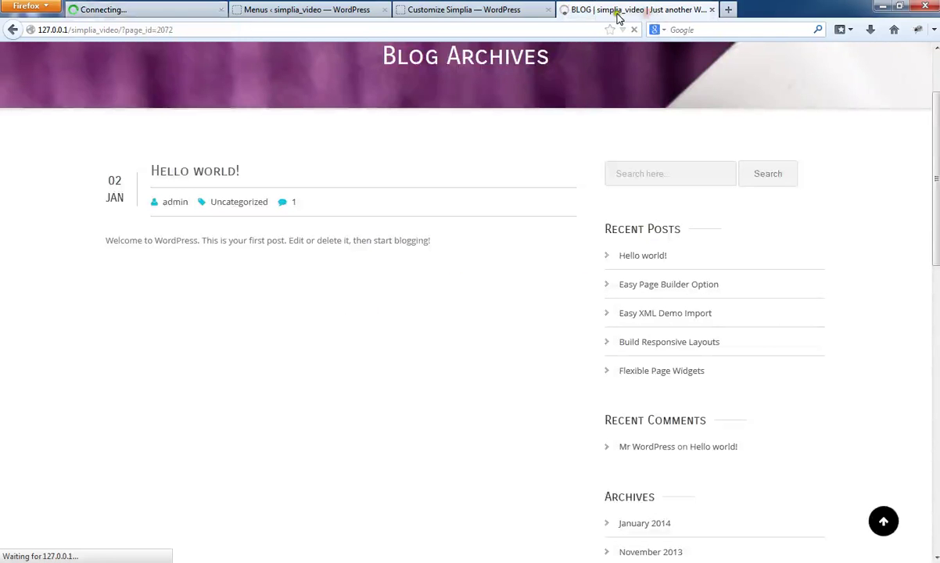
Select Blog as the only category for the blog page and save the theme options
click(131, 7)
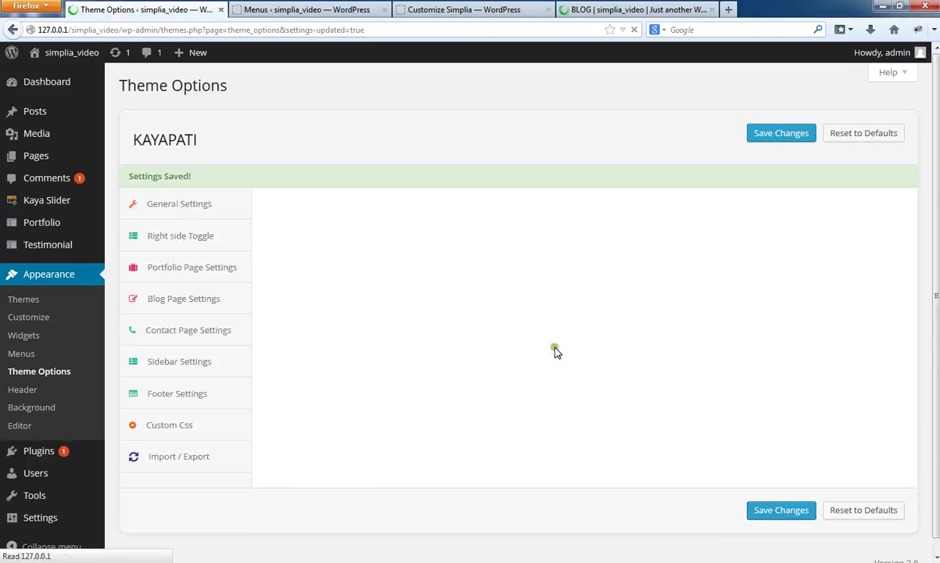
click(551, 336)
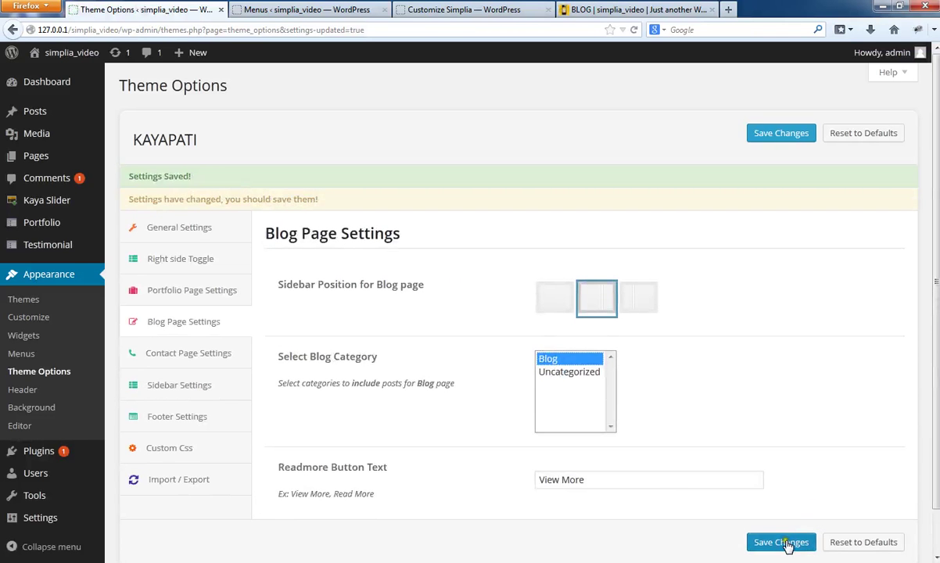
click(782, 542)
Reload the Blog page and examine the listed posts and their excerpts
click(629, 9)
right_click(632, 11)
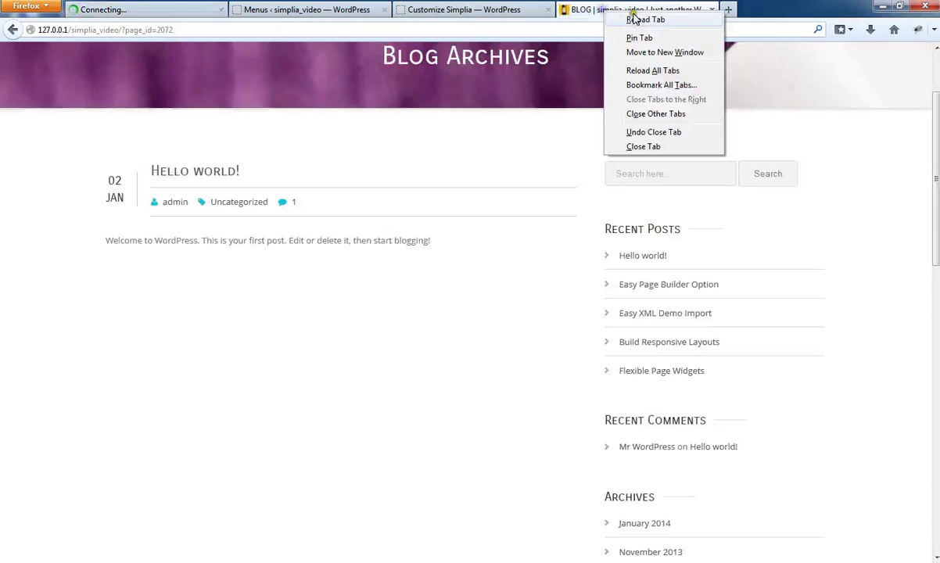
click(635, 19)
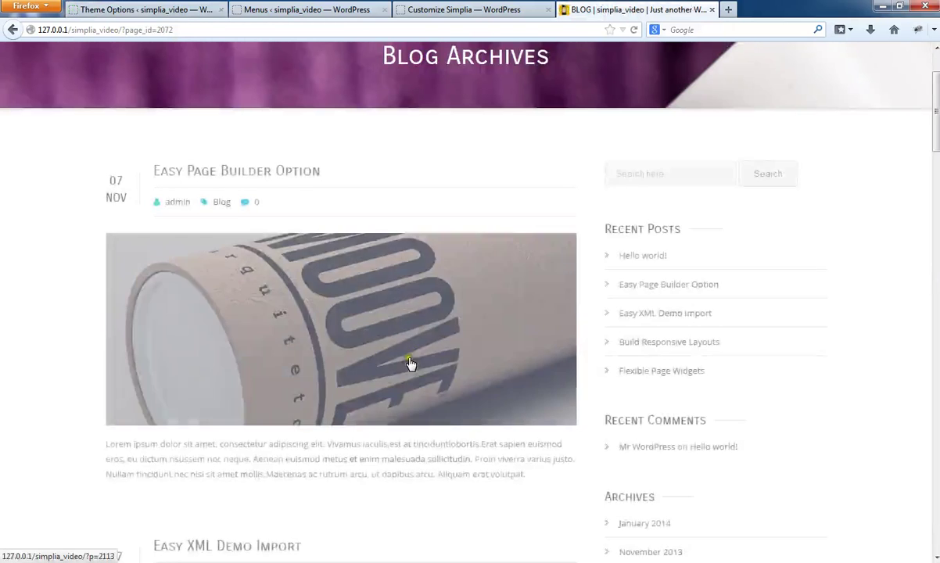
scroll(409, 363, down, 6)
scroll(415, 358, up, 5)
scroll(414, 359, down, 2)
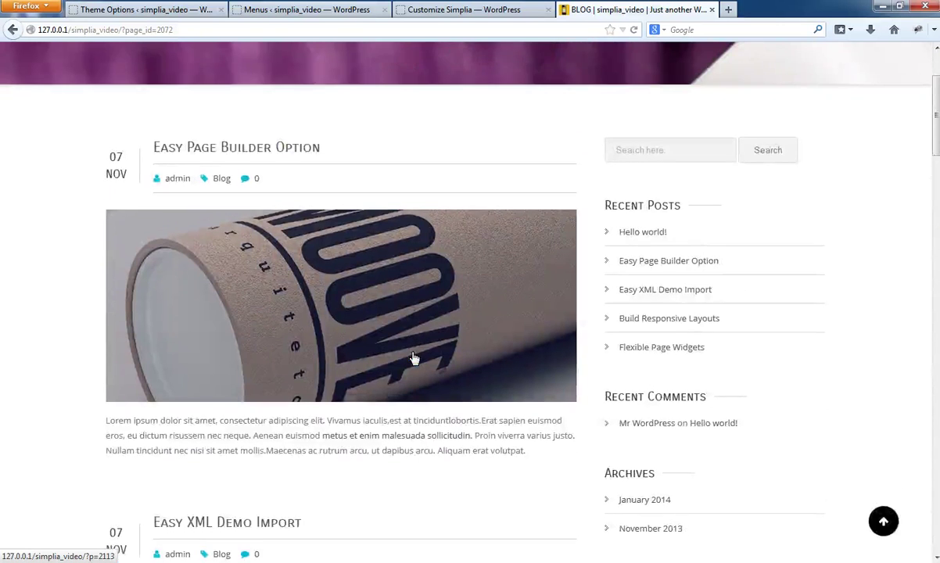
Open the All Posts list in a new browser tab and open the post "Easy Page Builder Option" for editing
key(ctrl+Tab)
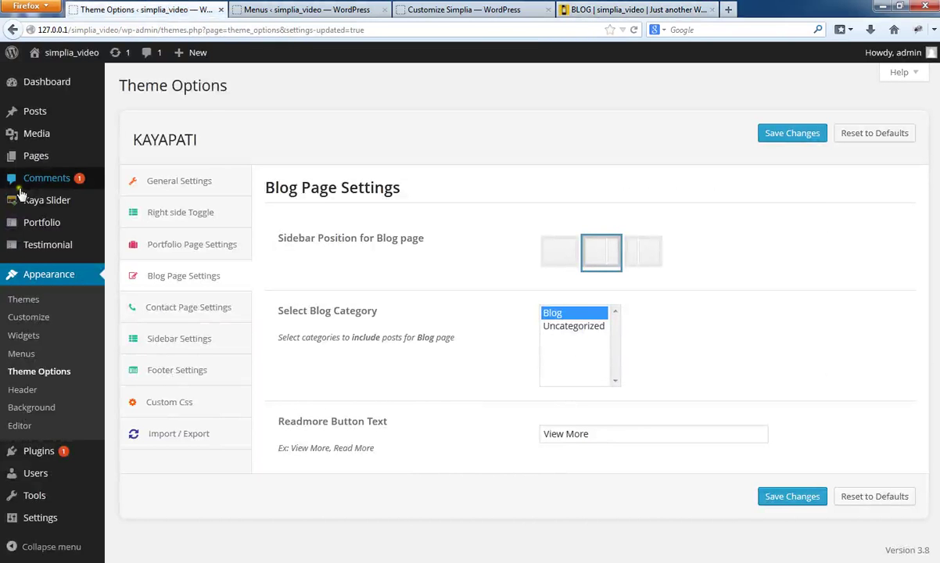
mouse_move(33, 117)
right_click(117, 112)
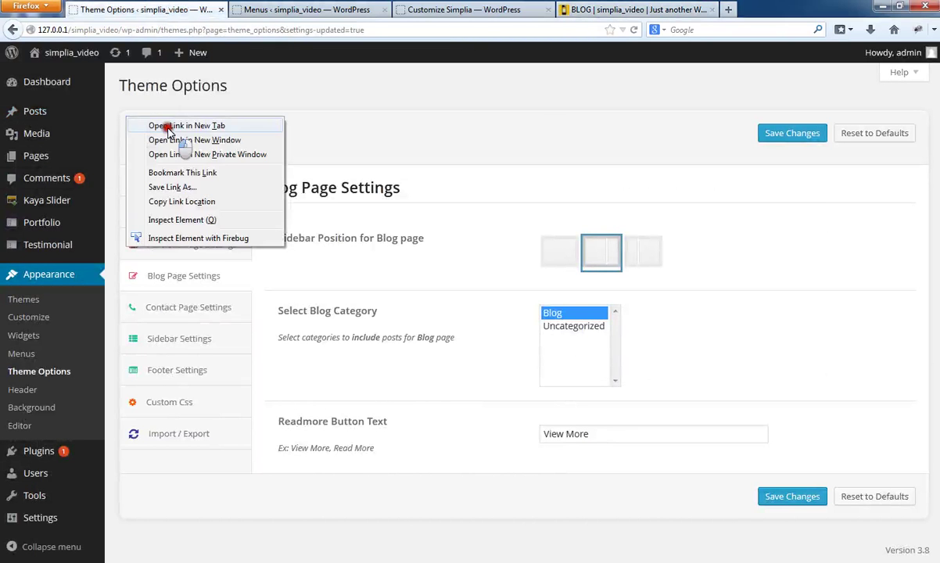
click(148, 115)
click(293, 7)
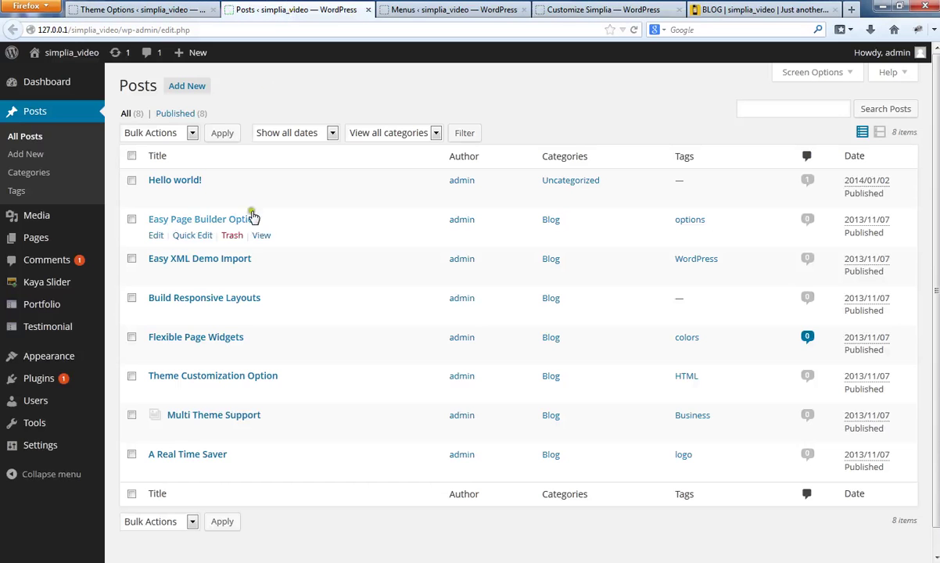
click(233, 221)
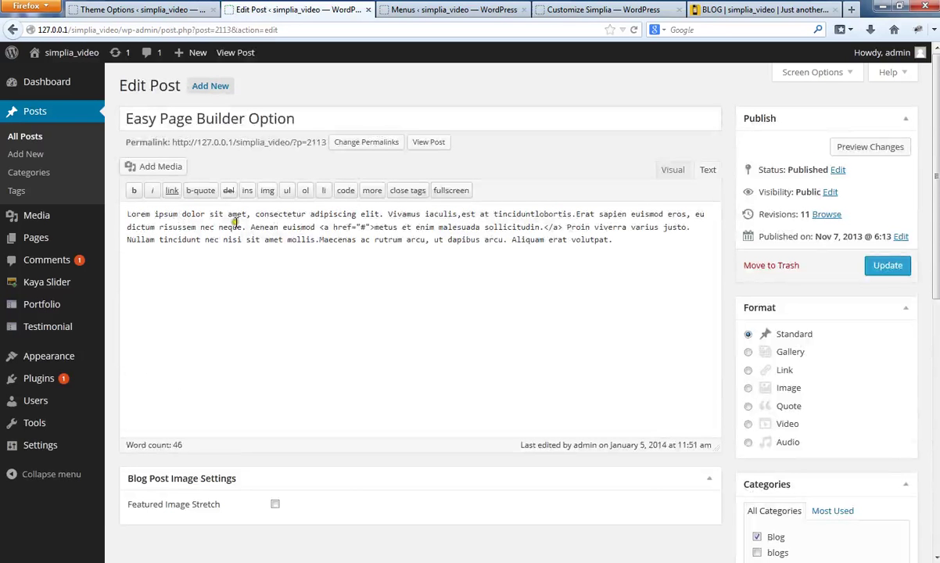
Insert a more tag before "sollicitudin" in the text of the "Easy Page Builder Option" post and update the post
click(484, 226)
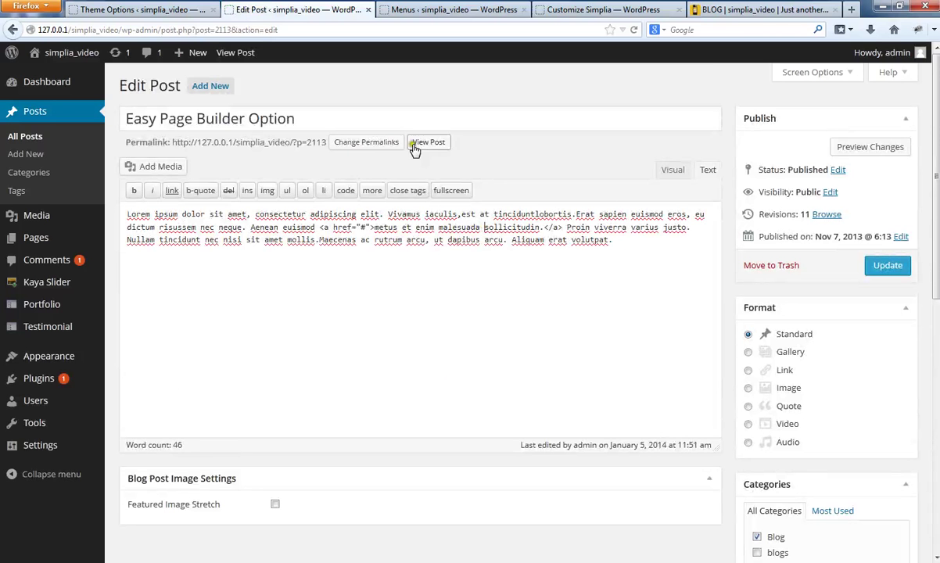
click(372, 191)
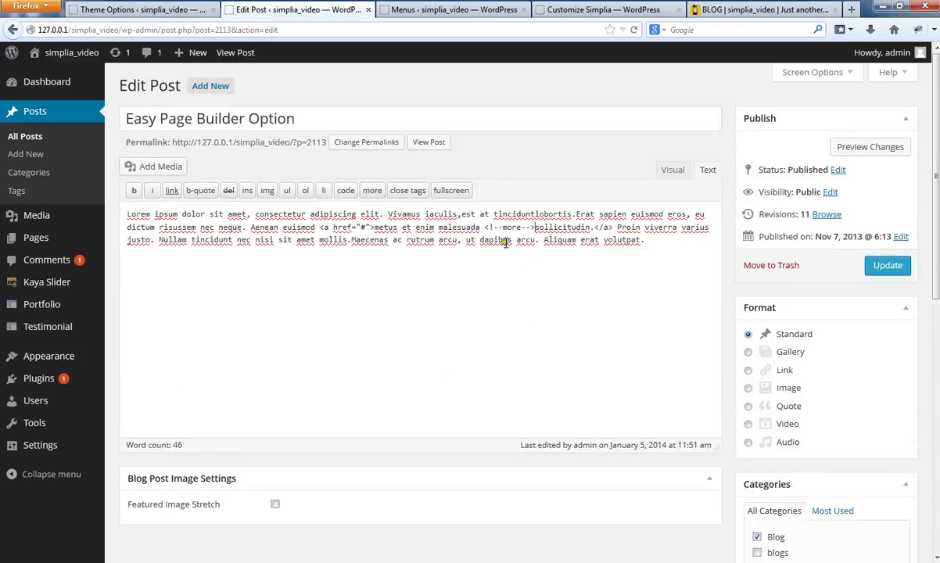
click(887, 266)
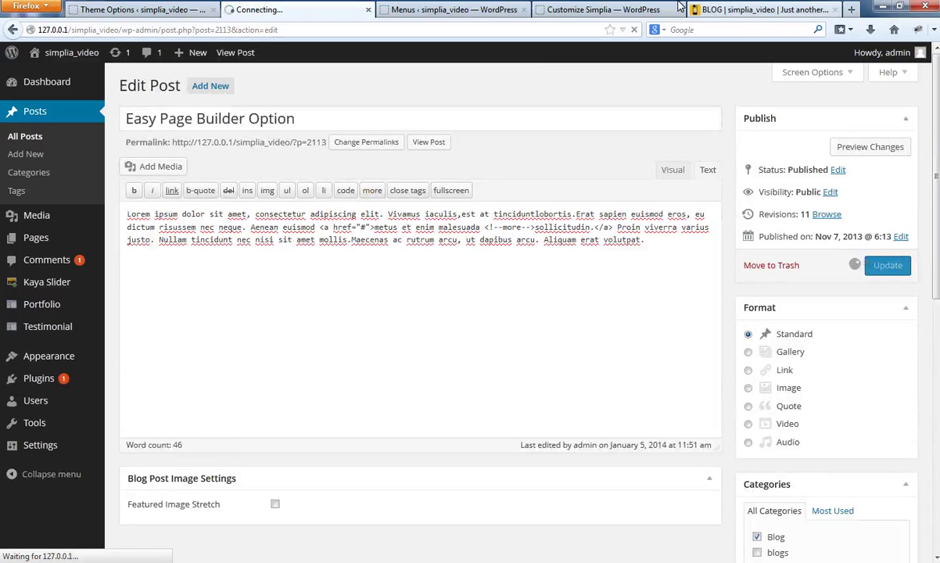
Reload the Blog page and compare the first post's read-more button with the Readmore Button Text in the theme options
click(739, 9)
right_click(743, 10)
click(784, 15)
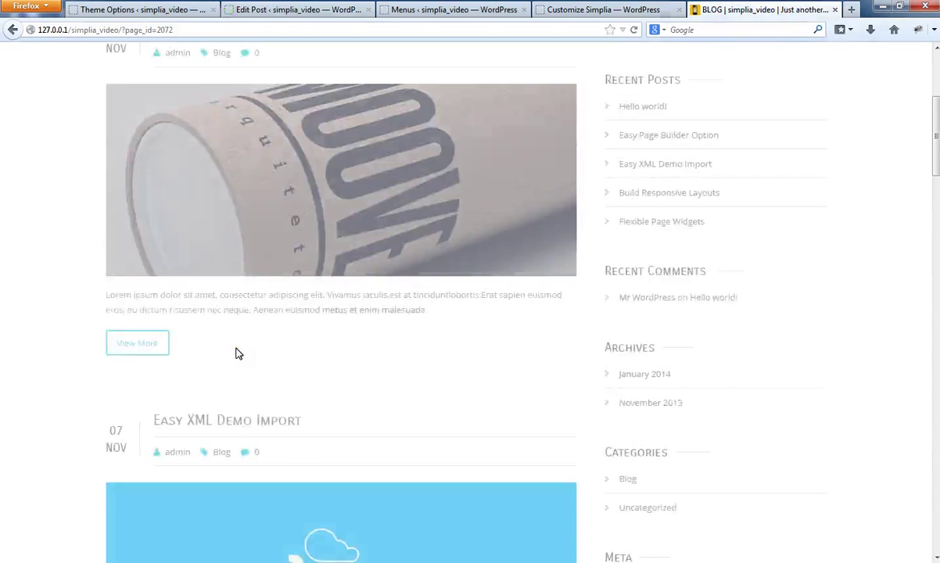
click(137, 9)
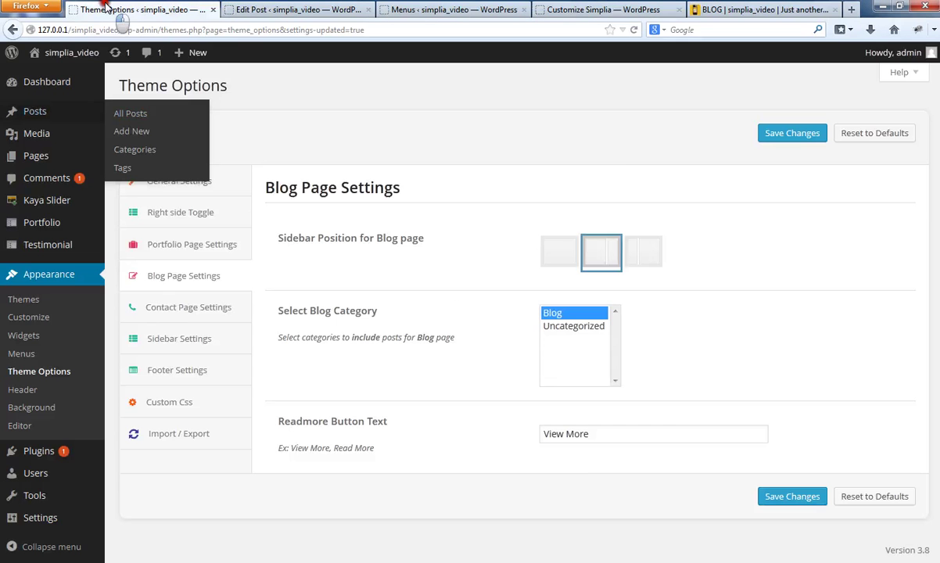
click(729, 7)
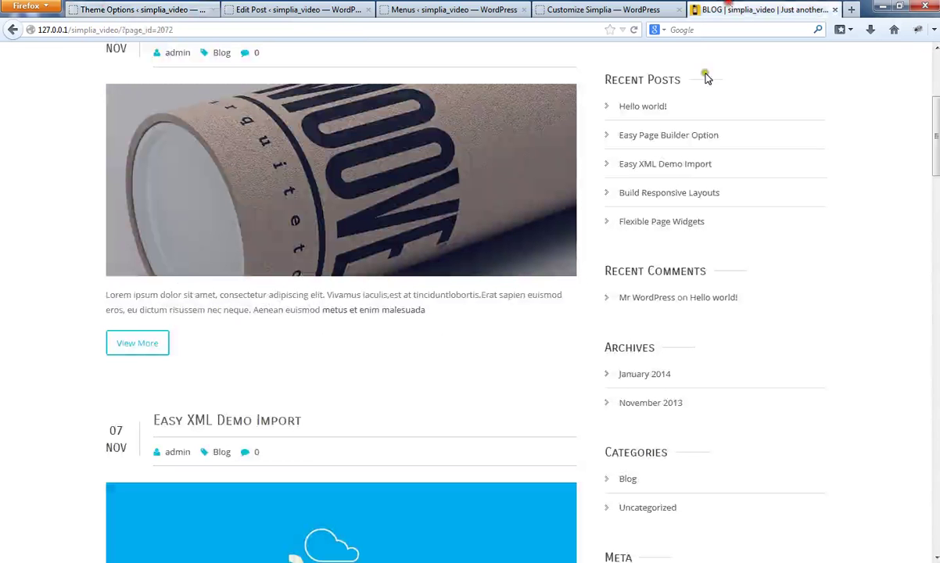
Delete the more tag from the "Easy Page Builder Option" post text and update the post
click(320, 9)
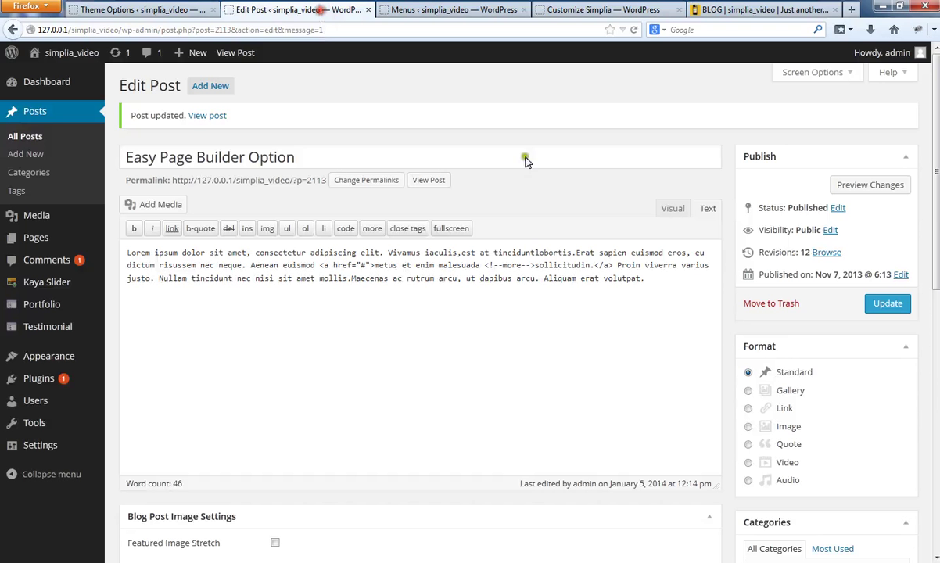
drag(482, 265, 538, 265)
key(Delete)
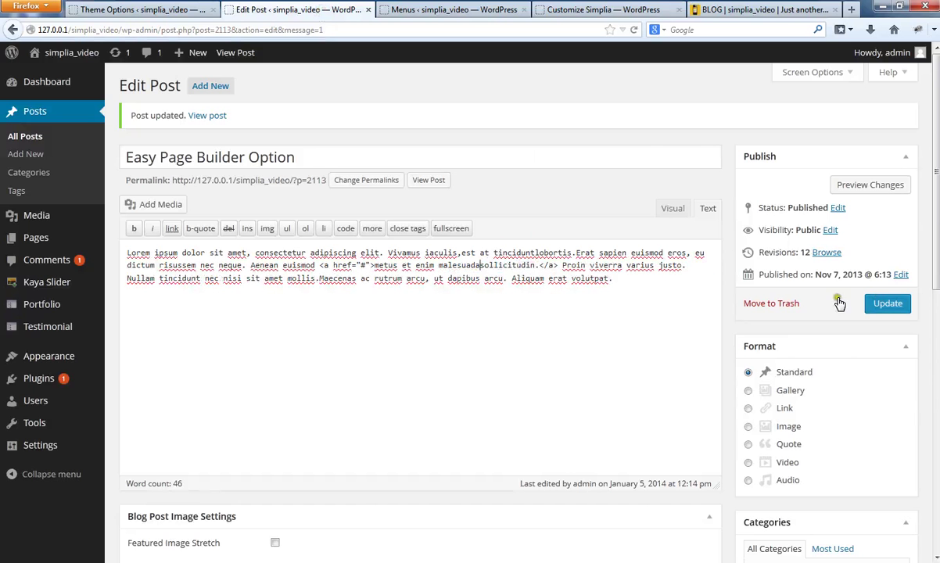
click(882, 305)
Reload the Blog page, check the end of the first post's text, and return to the Blog Page Settings
click(747, 9)
right_click(752, 8)
click(793, 12)
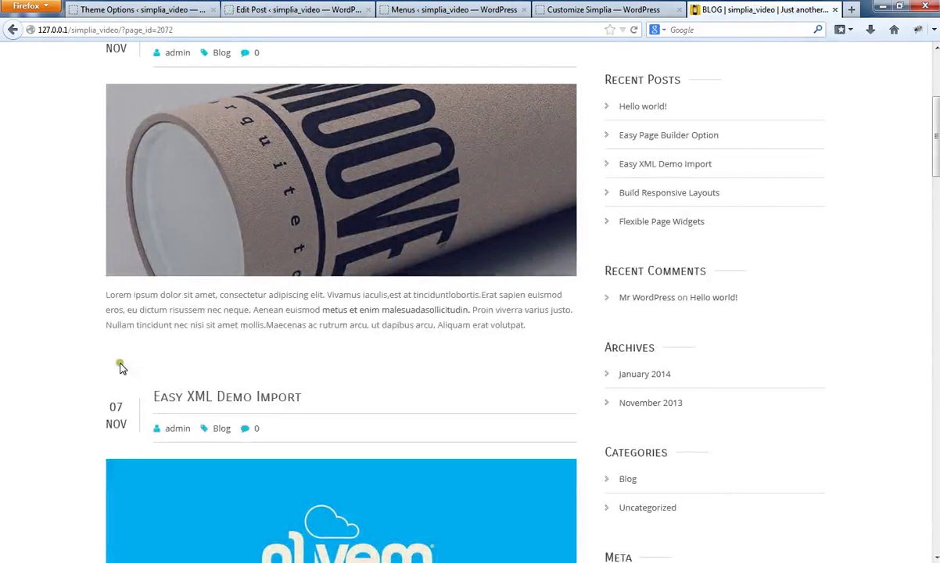
click(125, 8)
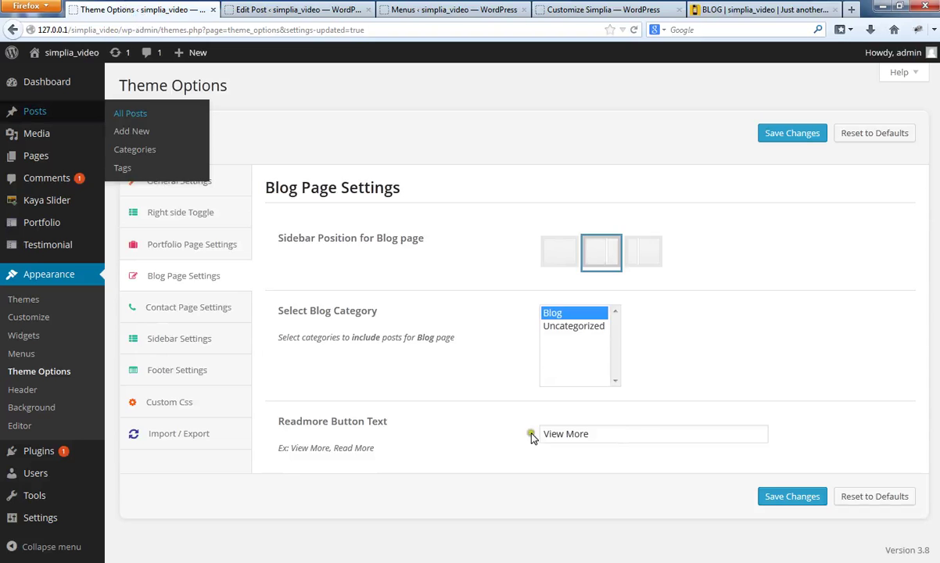
Open the Contact Page Settings, then view the contact form and its submit button on the site's Contact page
click(197, 316)
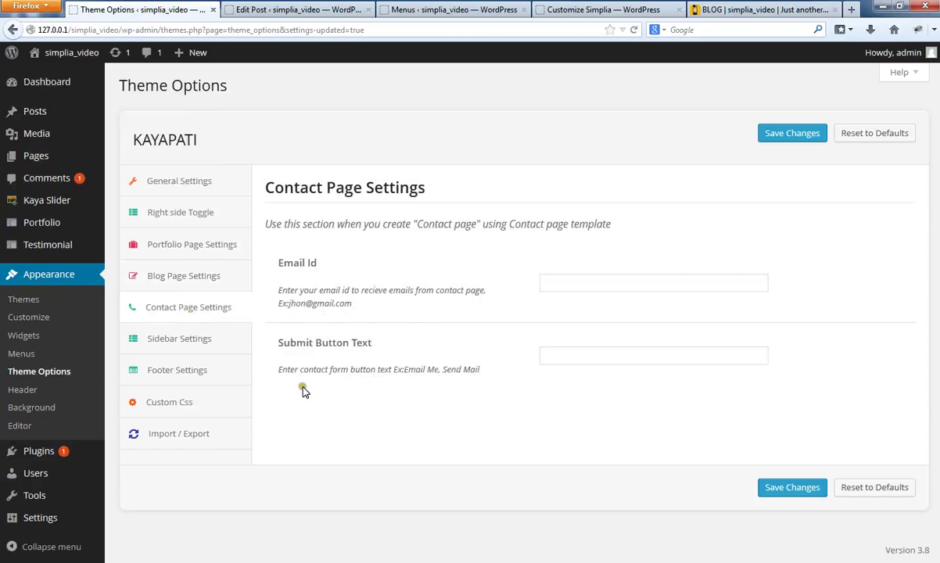
click(763, 9)
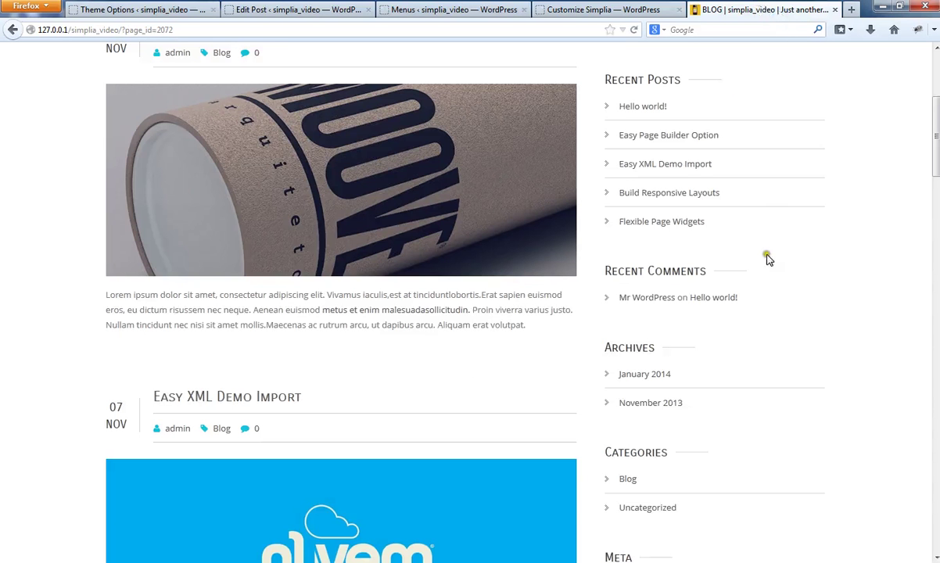
scroll(769, 256, up, 3)
click(740, 86)
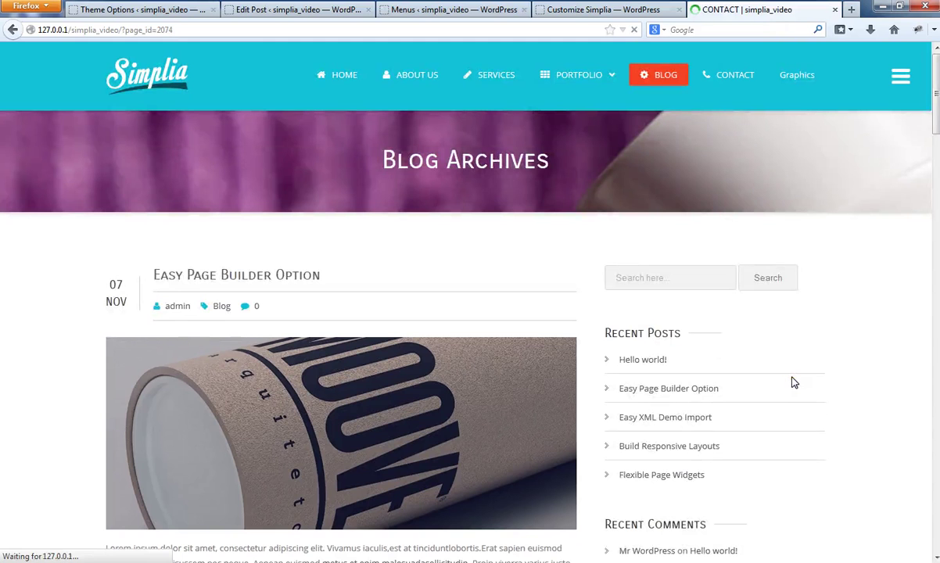
scroll(793, 380, down, 5)
click(572, 239)
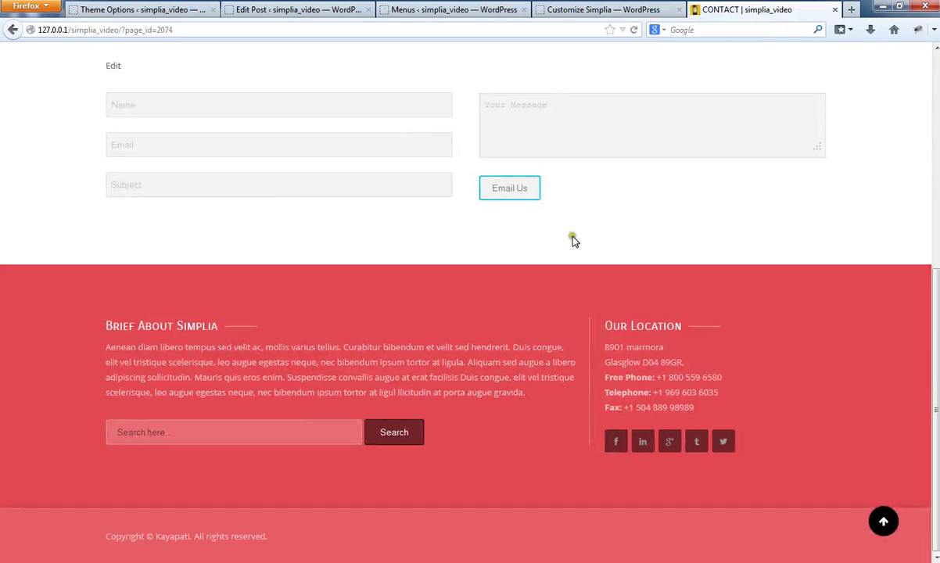
Set the contact form's Submit Button Text to "Send Mail" and save the theme options
click(149, 9)
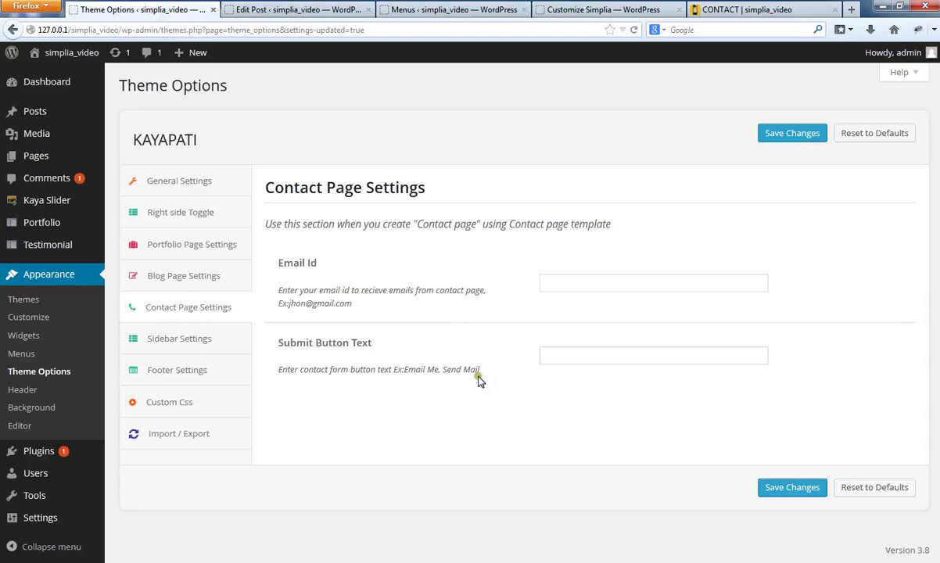
drag(442, 371, 582, 362)
click(791, 487)
Reload the Contact page, check the form's submit button label, and return to the Contact Page Settings
click(730, 9)
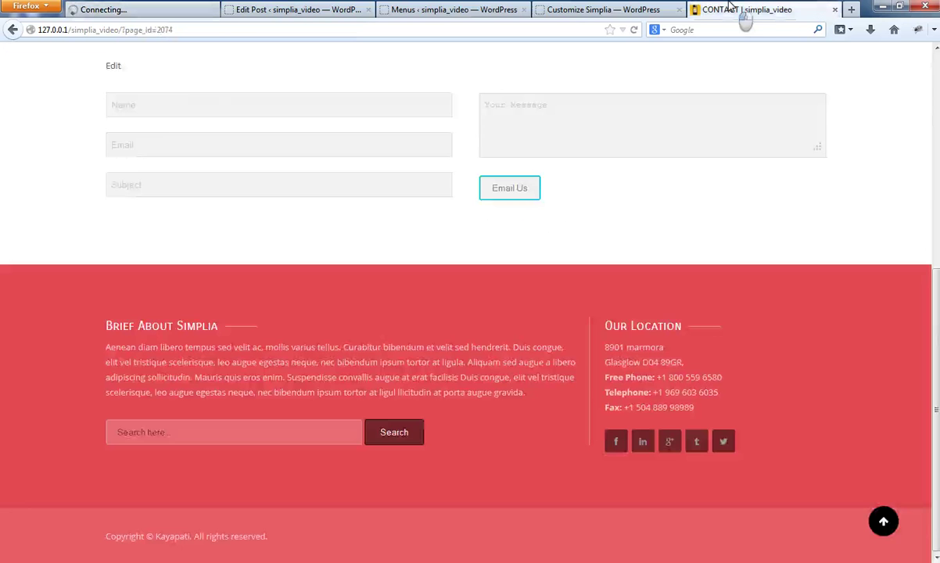
right_click(729, 8)
click(764, 10)
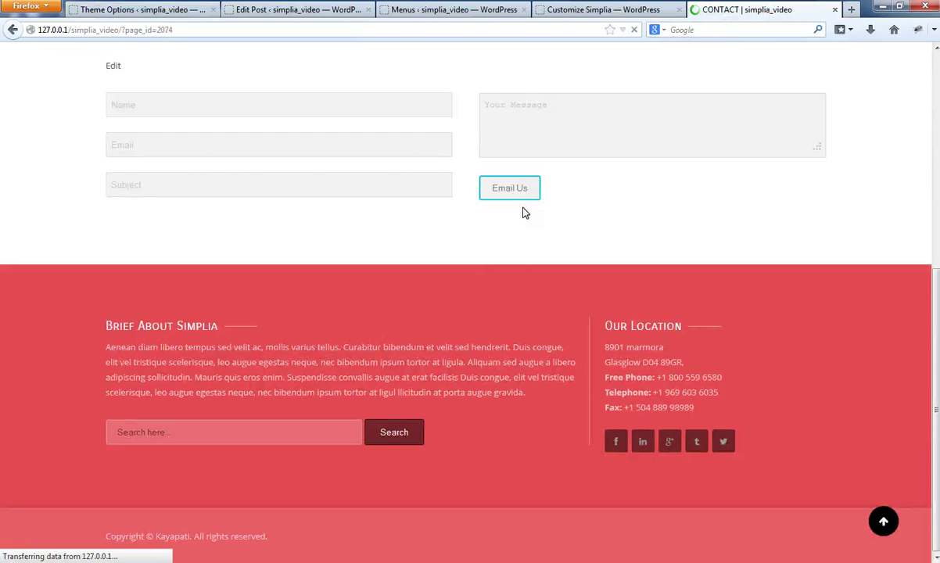
click(144, 10)
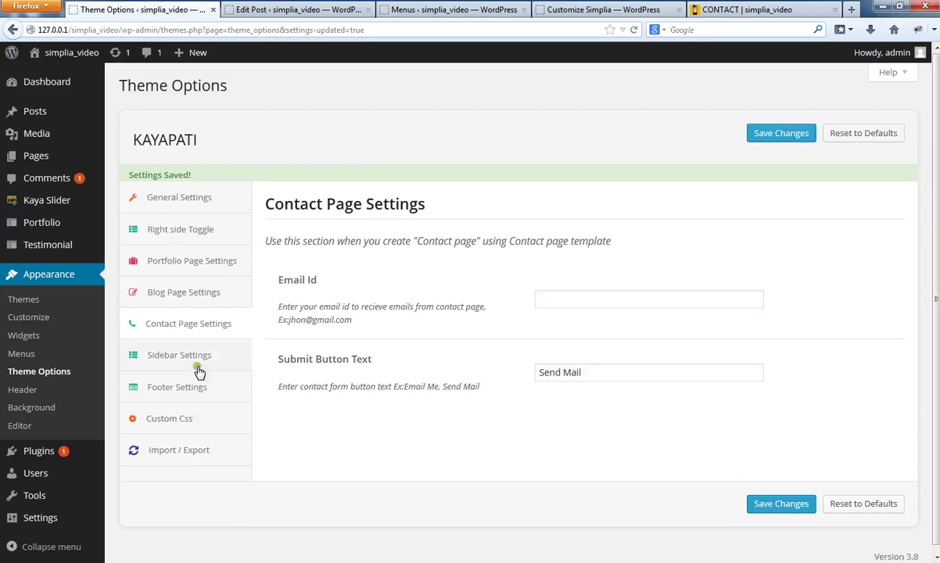
Add a custom sidebar widget area named "MY sidebar" in the Sidebar Settings and save the theme options
click(183, 348)
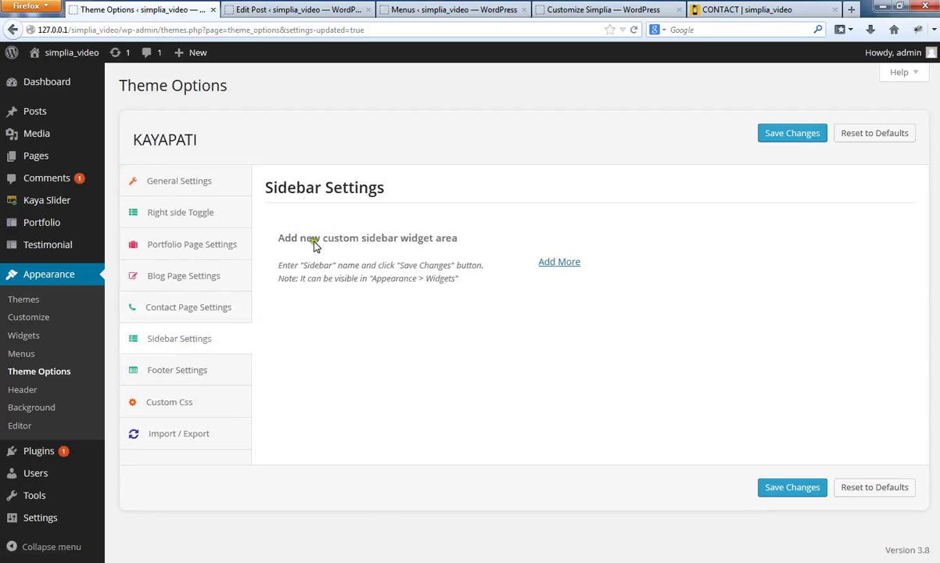
click(564, 267)
click(549, 252)
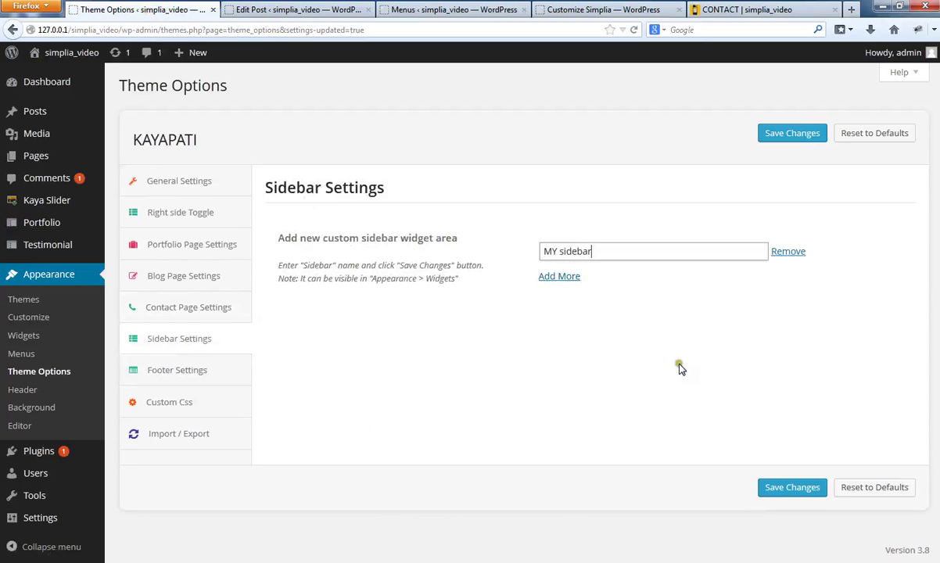
click(791, 134)
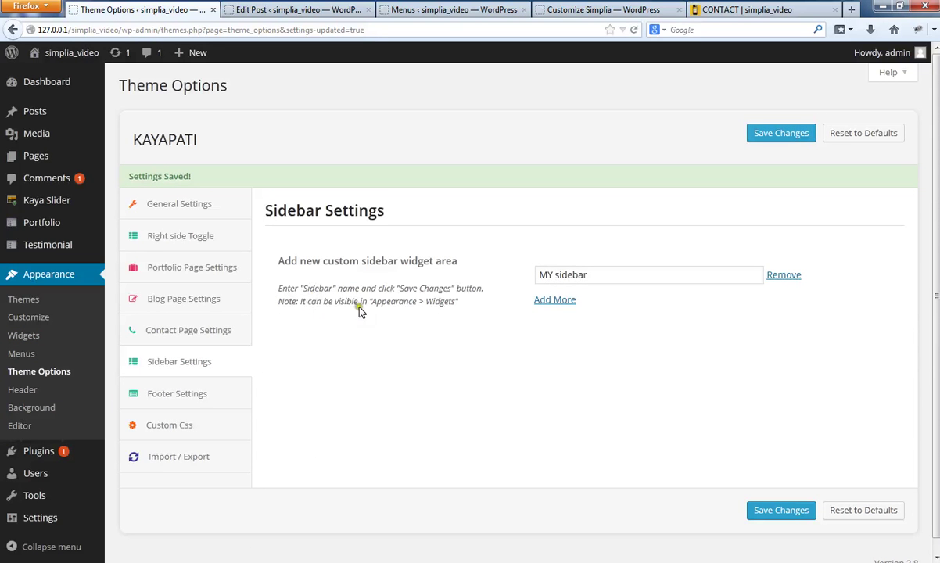
Open the Widgets page in a new tab, add the Archives widget to the MY sidebar area and collapse it
right_click(39, 337)
click(45, 347)
click(244, 10)
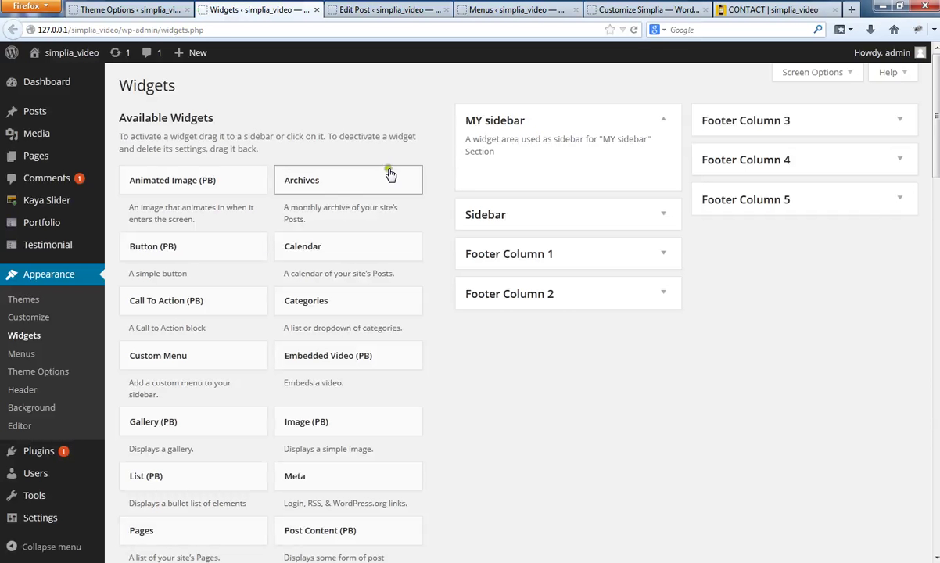
drag(353, 188, 546, 166)
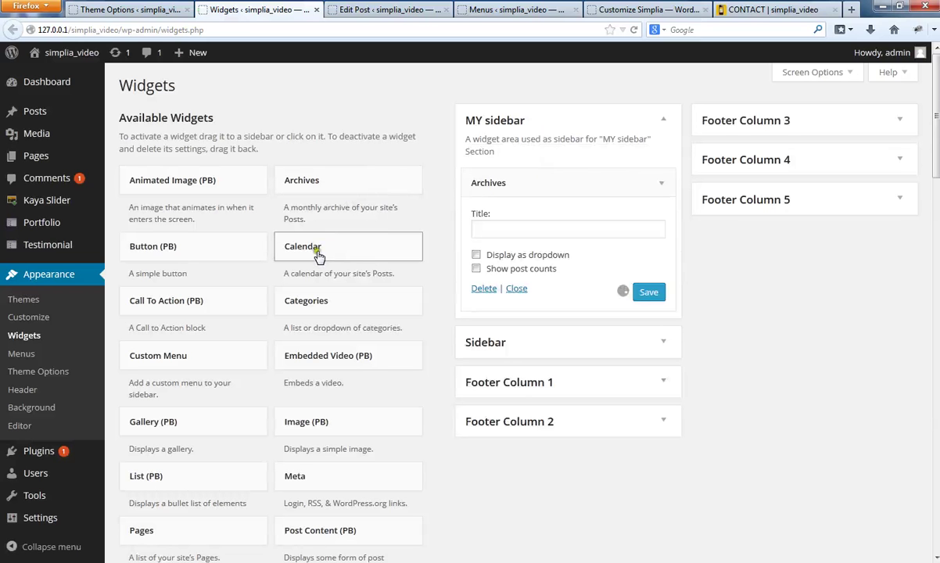
click(661, 183)
Add the Calendar widget below Archives in the MY sidebar area and save it
drag(327, 254, 537, 210)
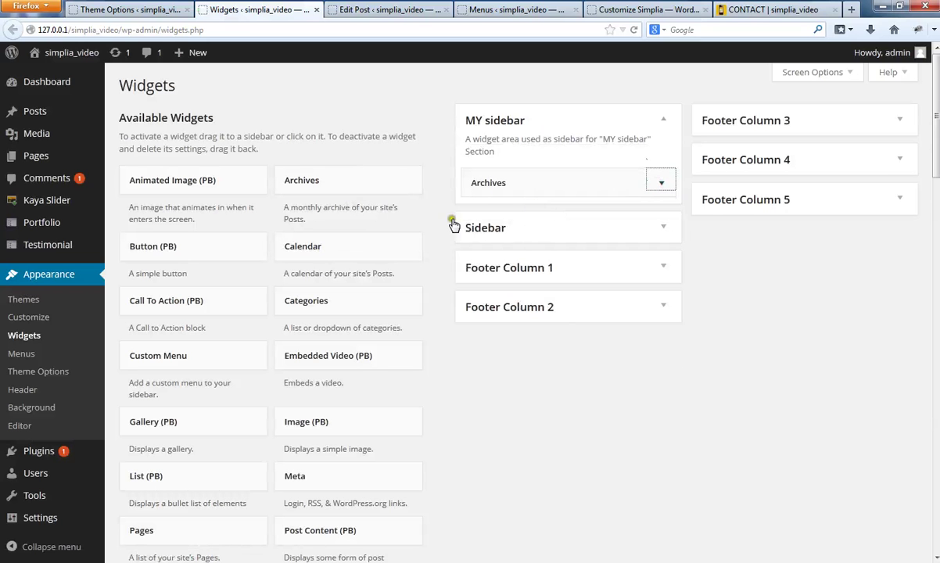
drag(407, 258, 538, 213)
click(648, 293)
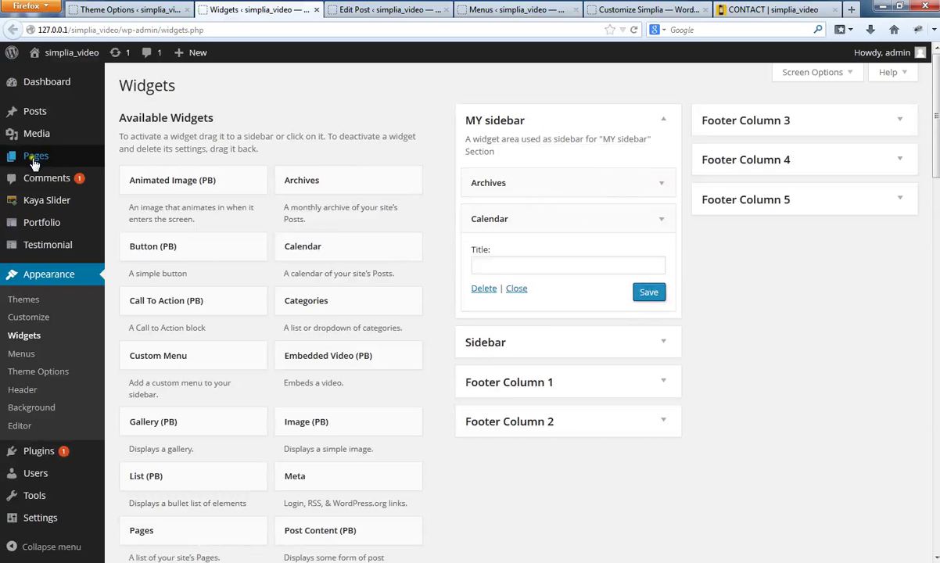
Open the Pages list in a new tab and open the ABOUT US page for editing
right_click(129, 159)
click(147, 168)
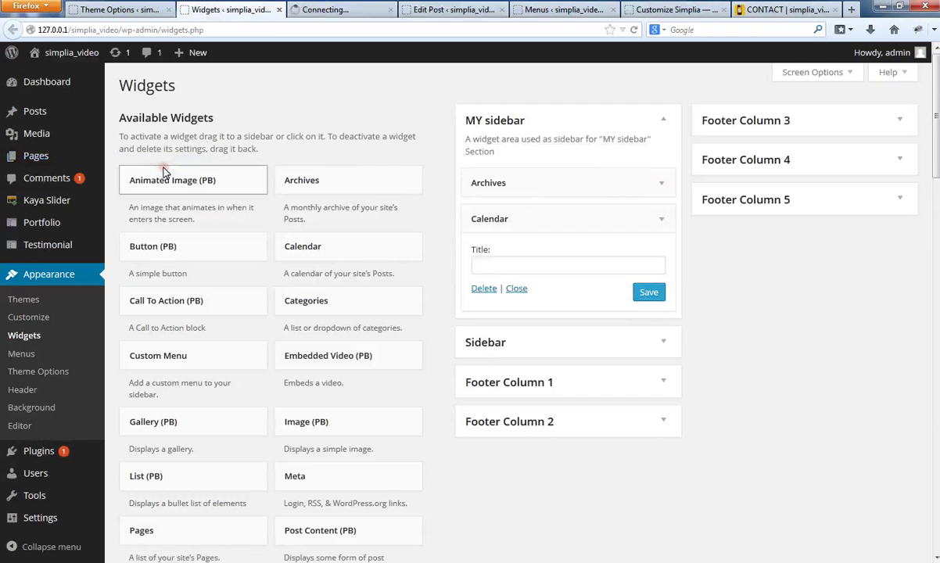
click(336, 9)
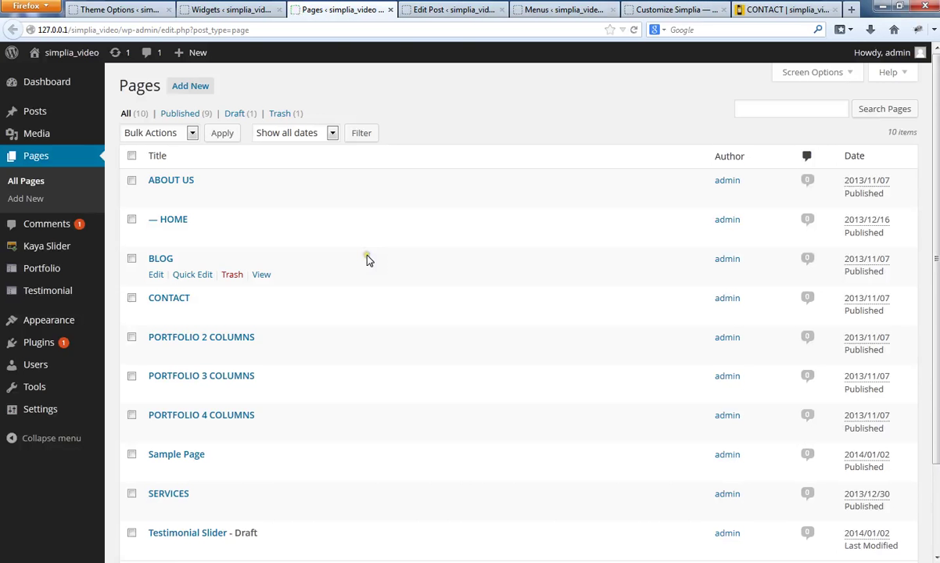
click(188, 182)
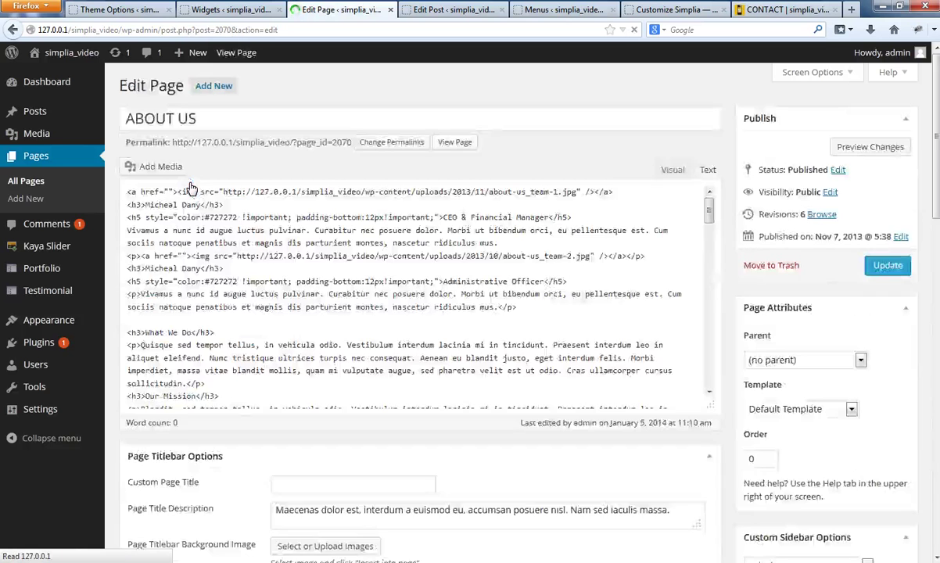
Assign MY sidebar as the custom sidebar of the ABOUT US page and update the page
scroll(857, 459, down, 4)
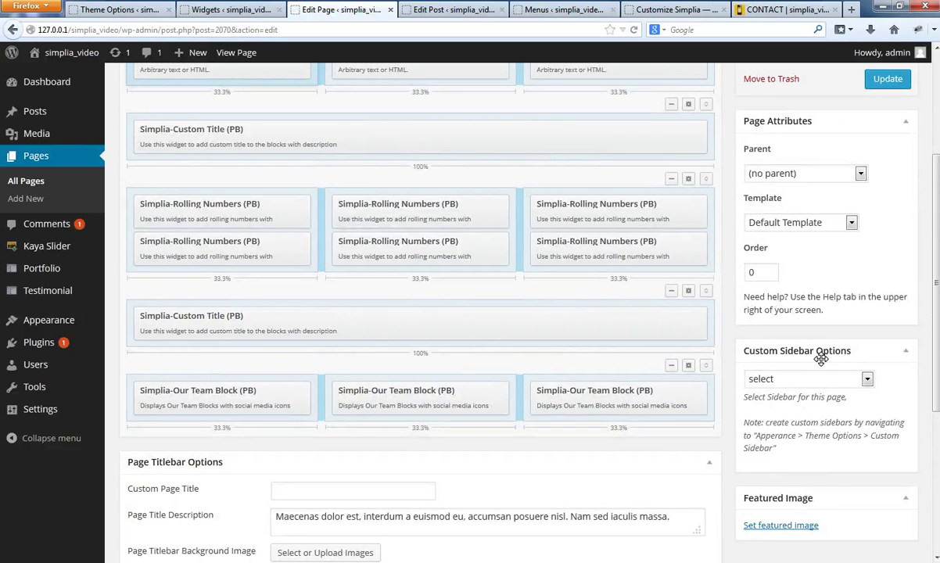
click(868, 379)
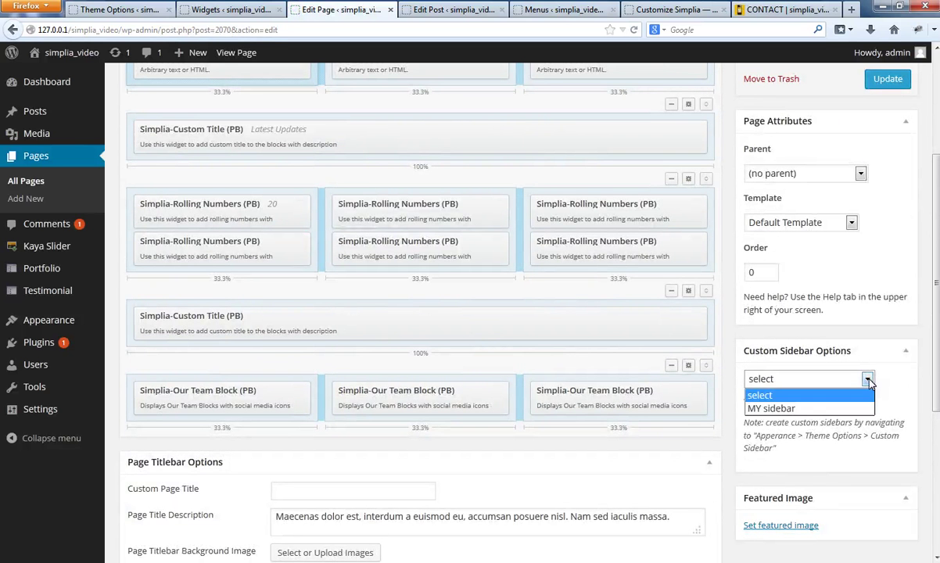
click(797, 412)
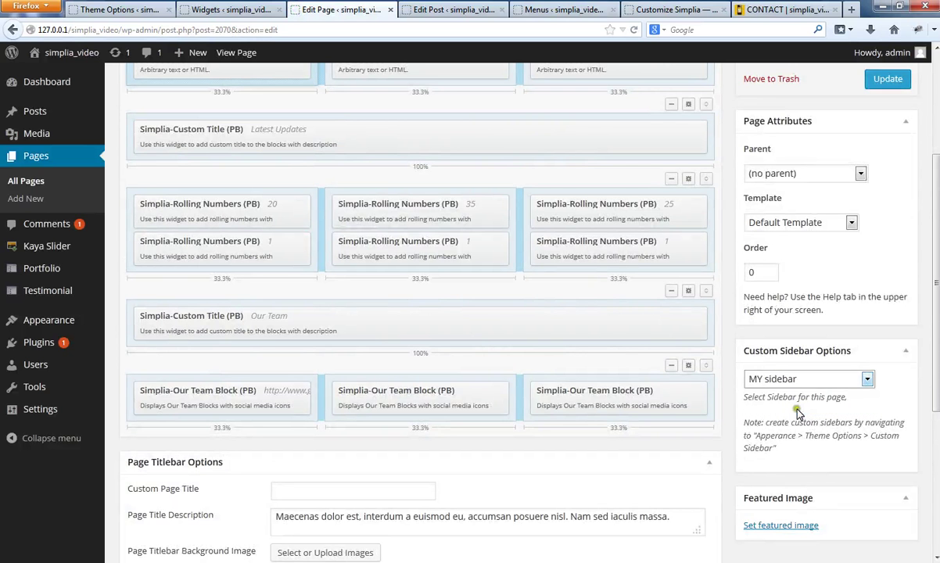
scroll(853, 313, up, 4)
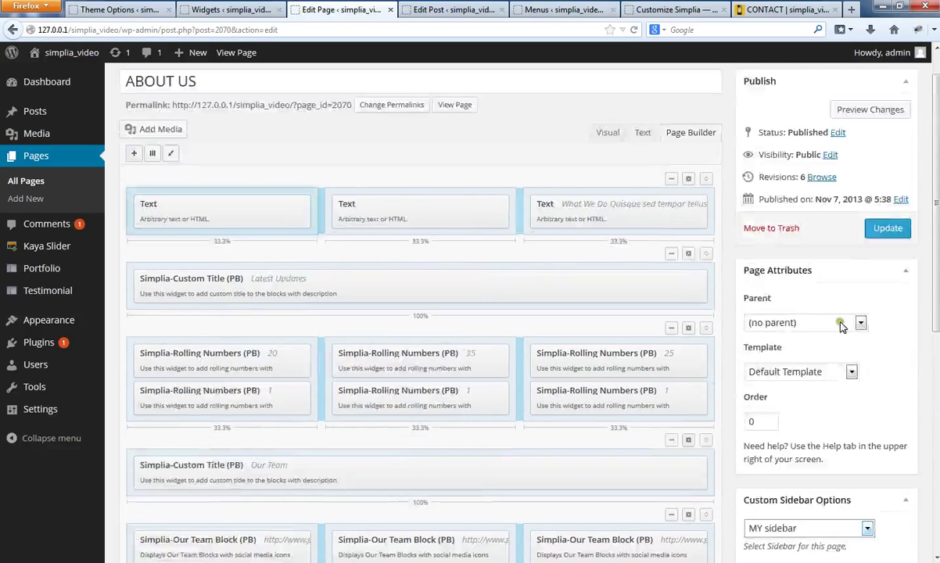
click(886, 230)
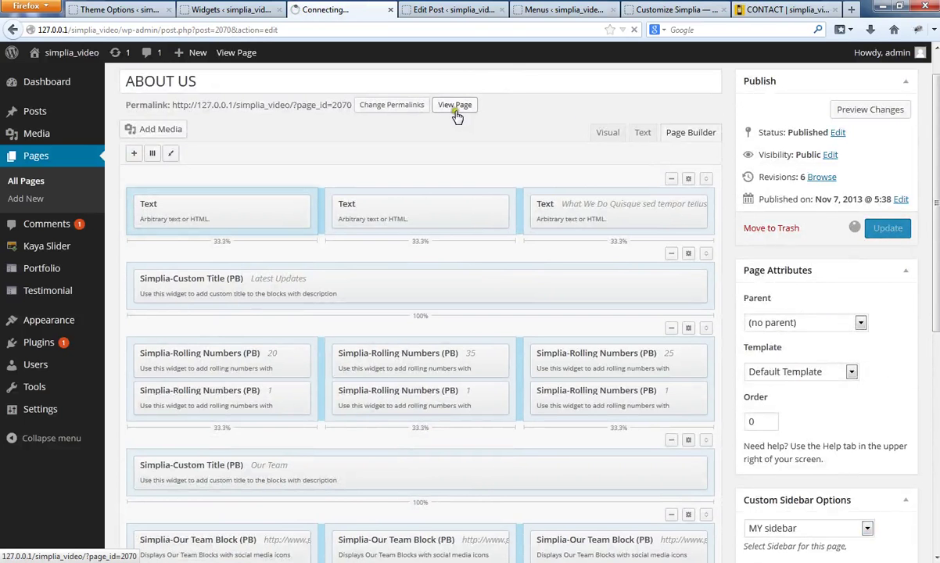
Reload the site tab, open the About Us page and examine its sidebar widgets
click(769, 9)
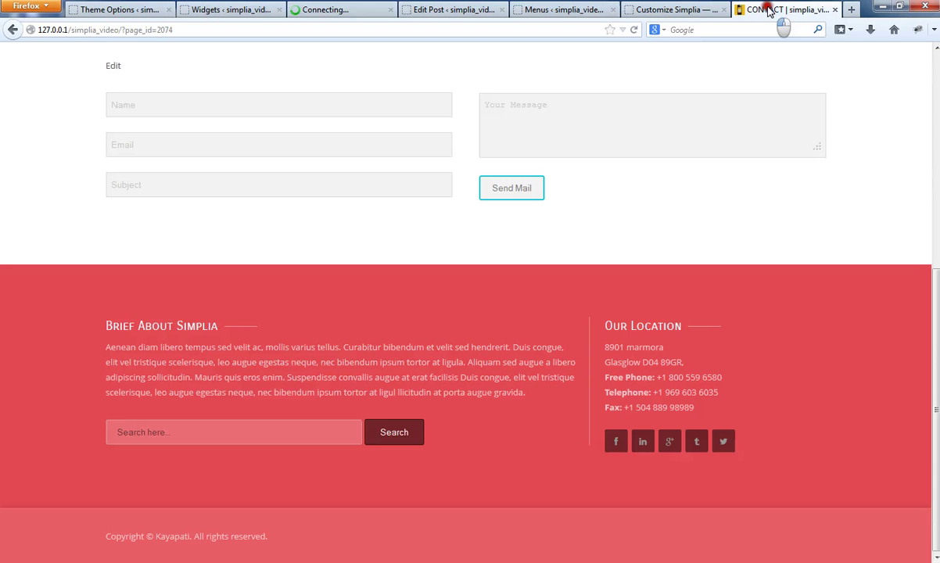
right_click(769, 9)
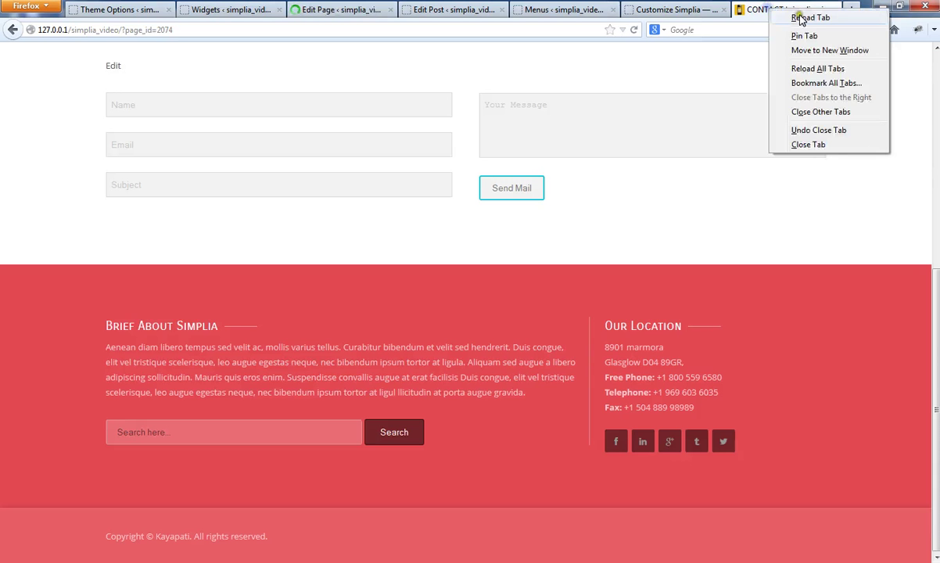
click(810, 17)
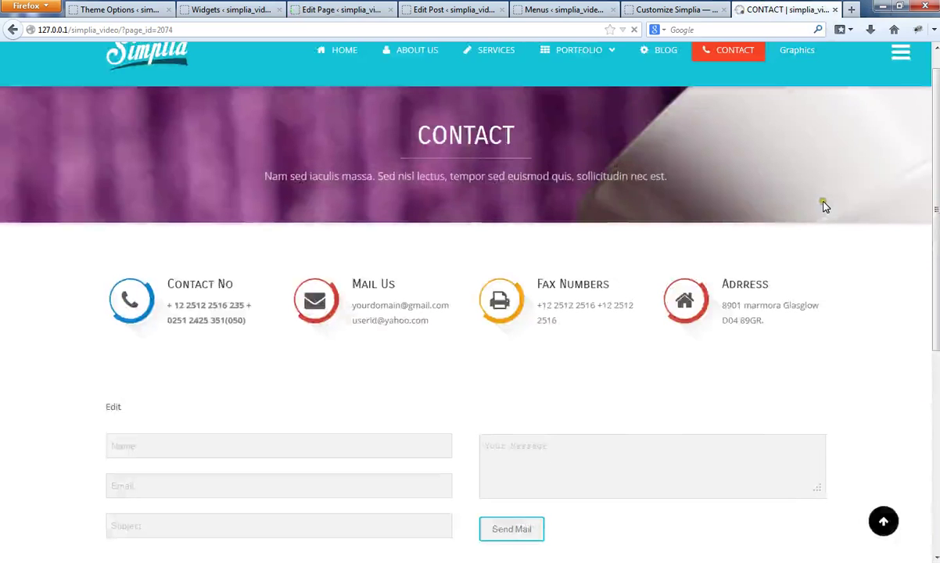
mouse_move(565, 97)
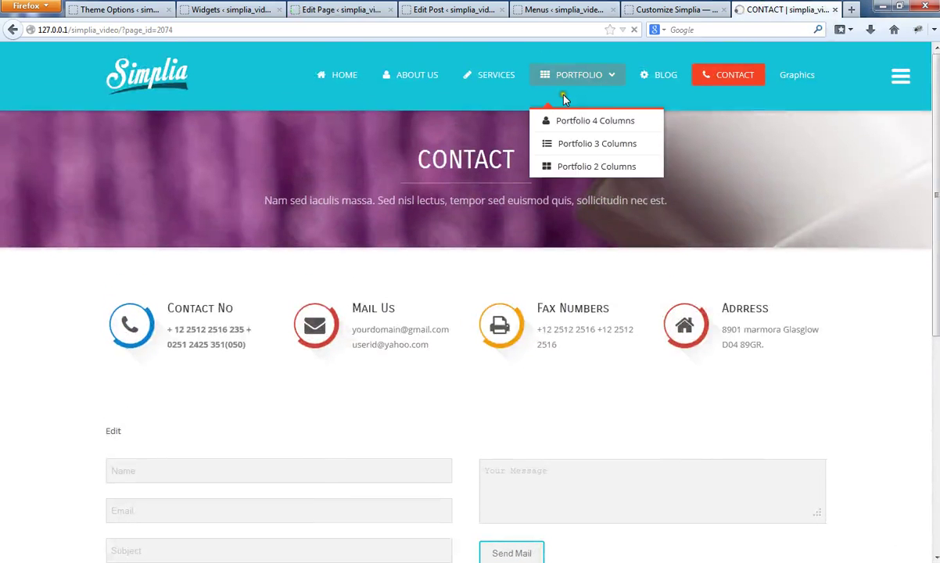
click(413, 80)
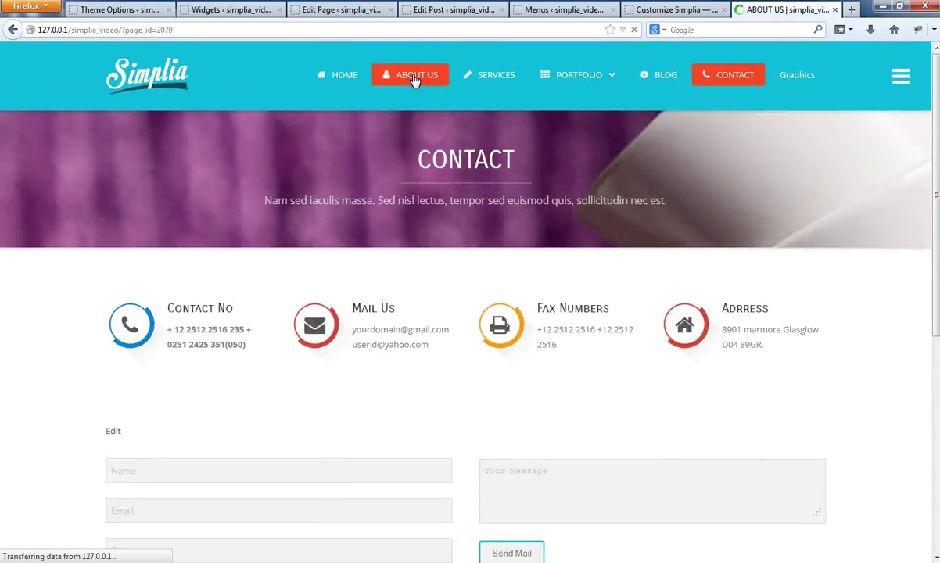
scroll(797, 248, down, 7)
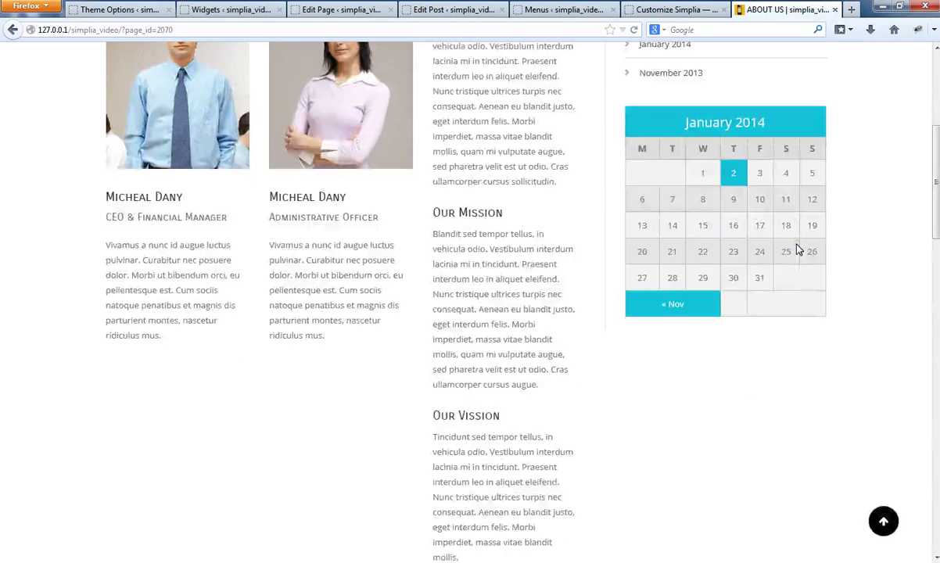
scroll(860, 375, up, 5)
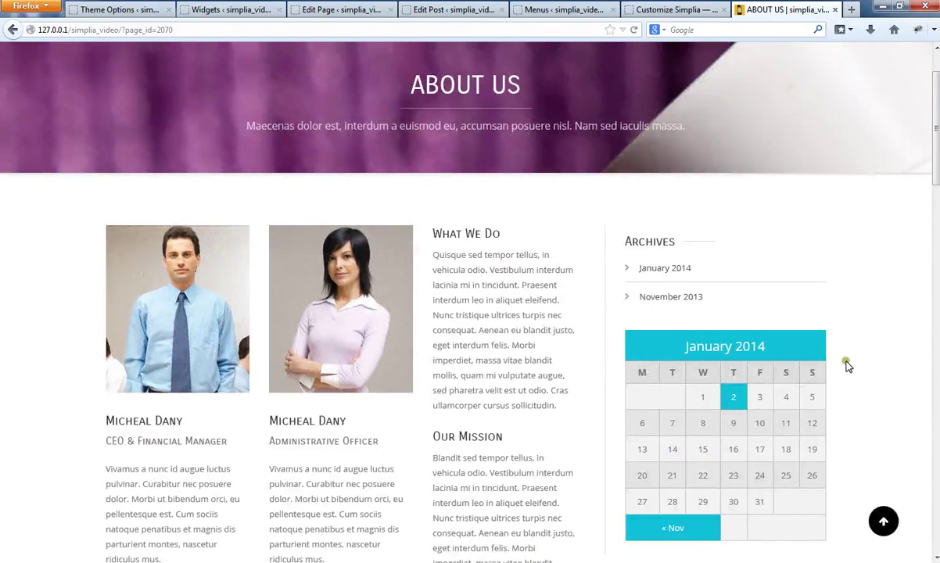
scroll(849, 355, down, 3)
scroll(850, 352, up, 3)
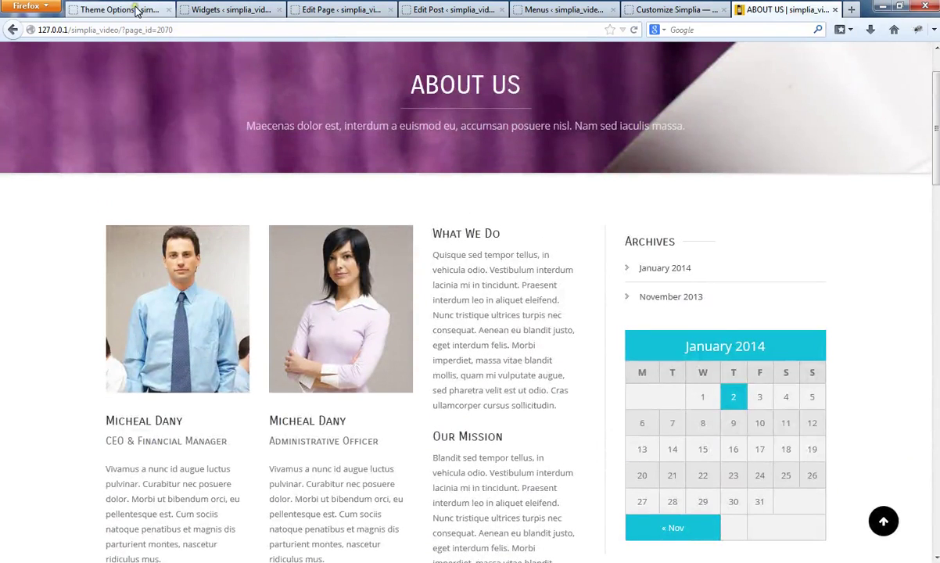
Change the ABOUT US page's template to Page with Left Sidebar and update the page
click(313, 10)
scroll(838, 426, down, 1)
scroll(839, 426, down, 1)
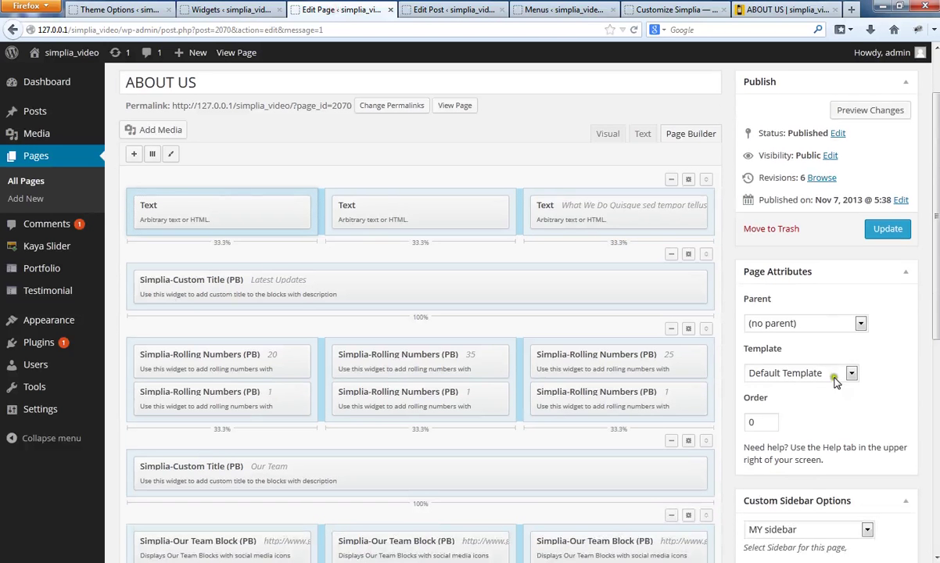
click(835, 373)
click(812, 440)
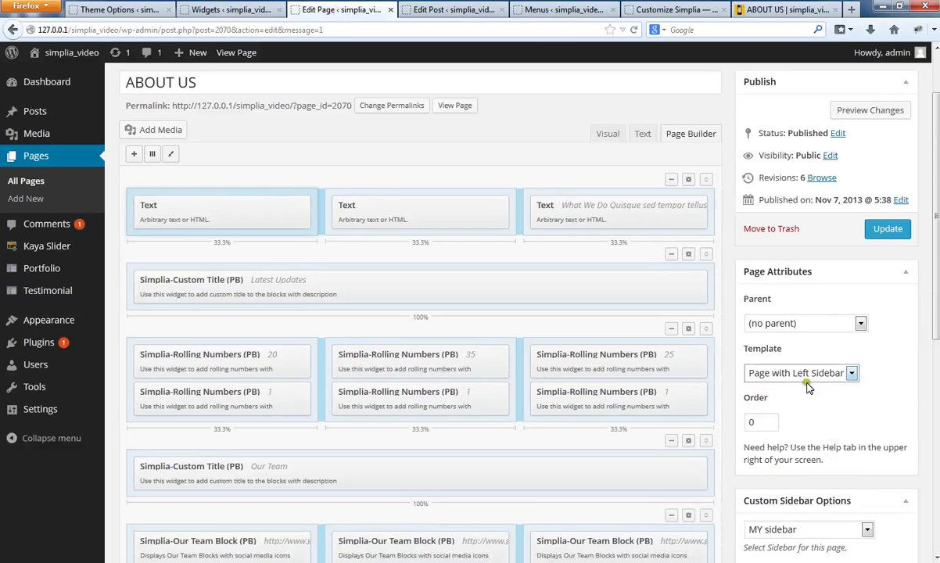
click(881, 228)
Reload the About Us page on the site and check the sidebar's position
click(777, 10)
right_click(785, 9)
click(827, 15)
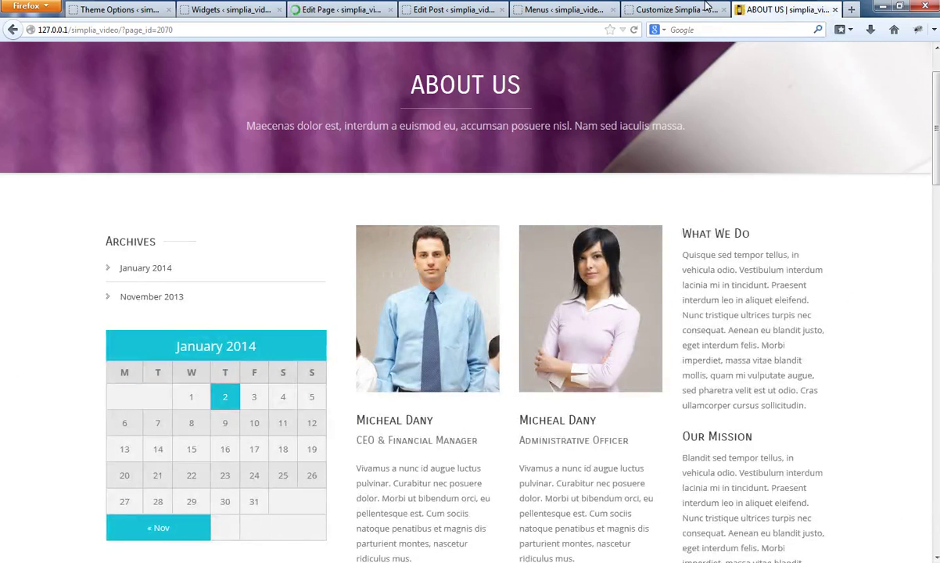
Change the ABOUT US page's template to Full Width Page and update the page
click(360, 10)
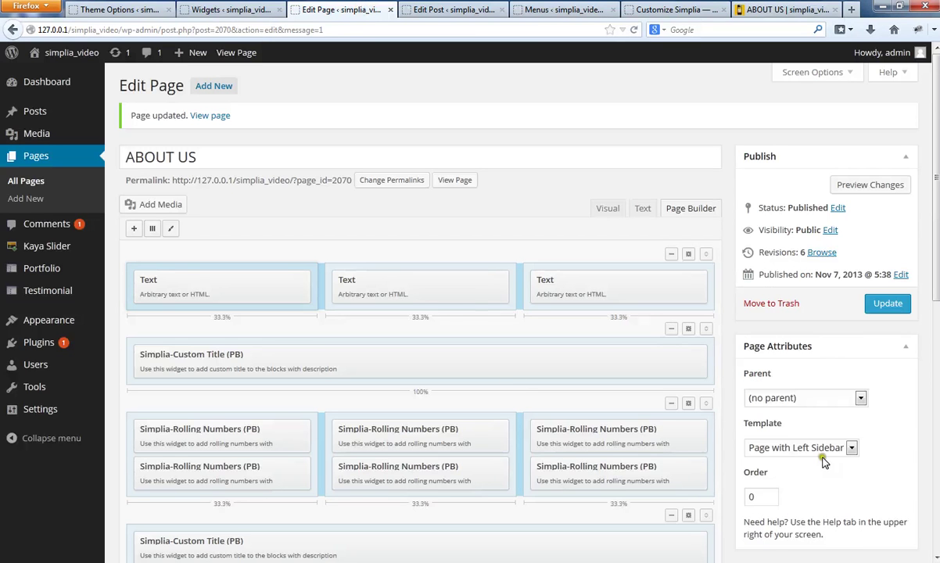
click(843, 448)
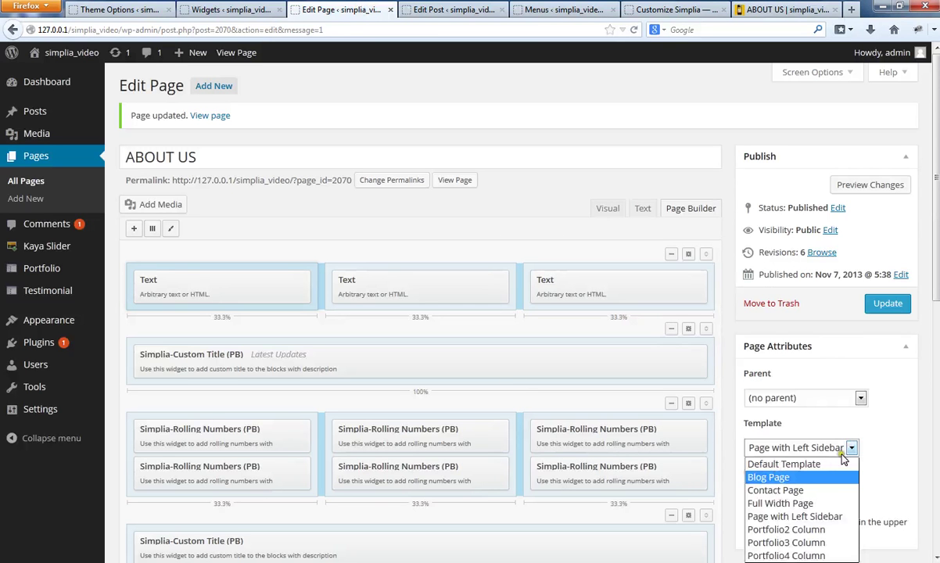
click(798, 507)
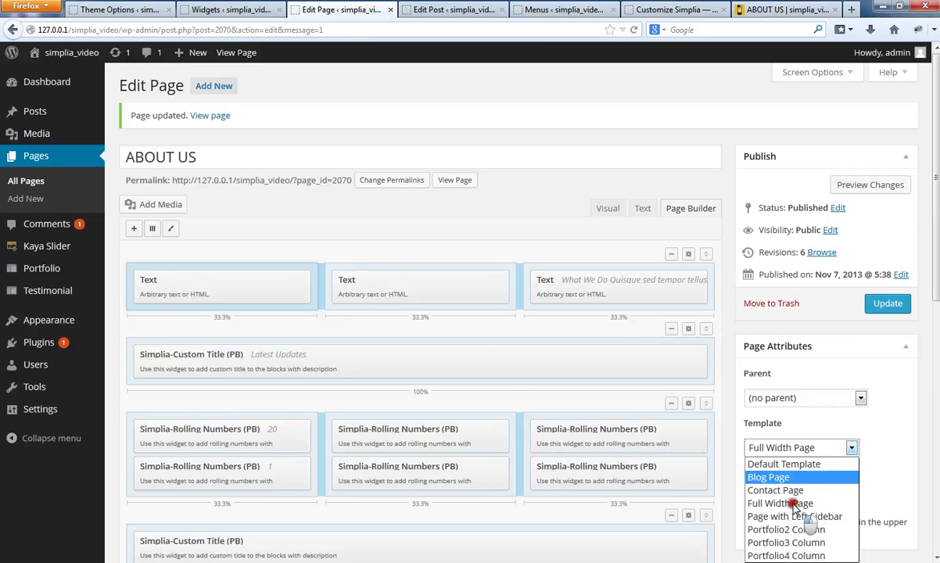
scroll(883, 312, down, 3)
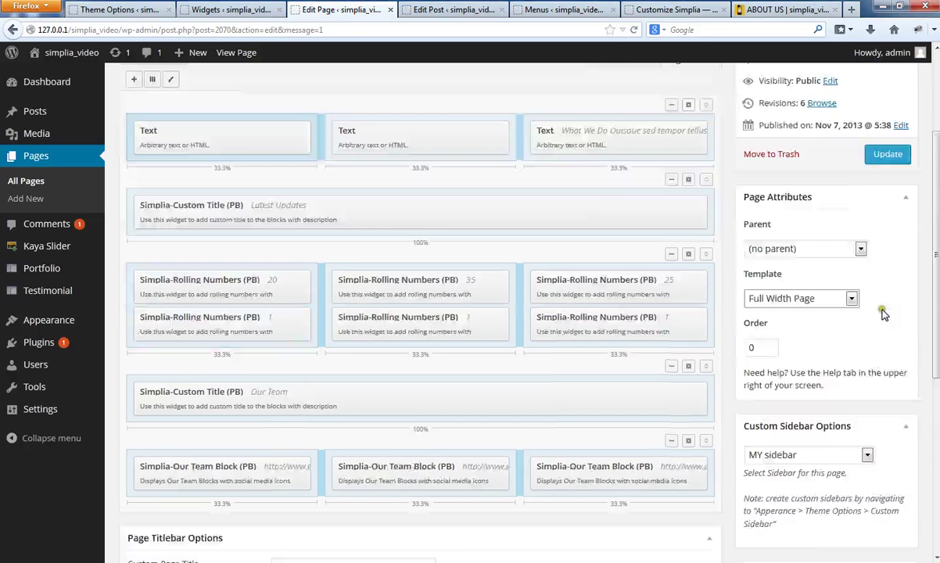
click(890, 155)
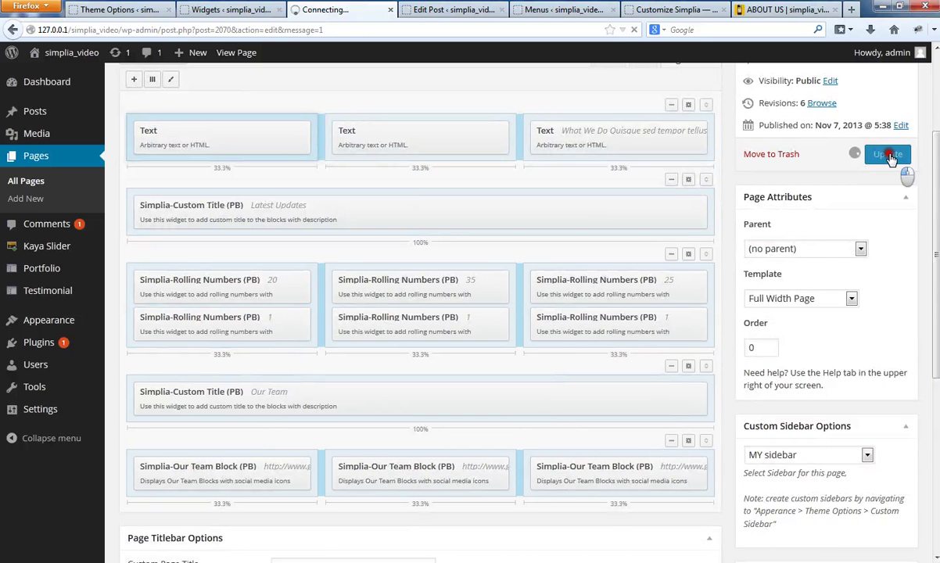
Reload the About Us page on the site and check its full-width layout
click(784, 11)
right_click(784, 11)
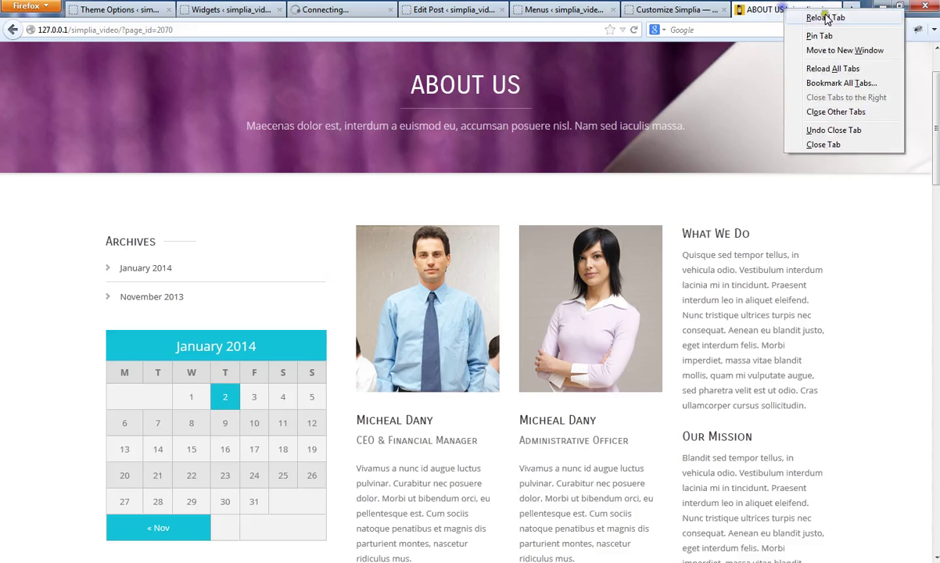
click(807, 18)
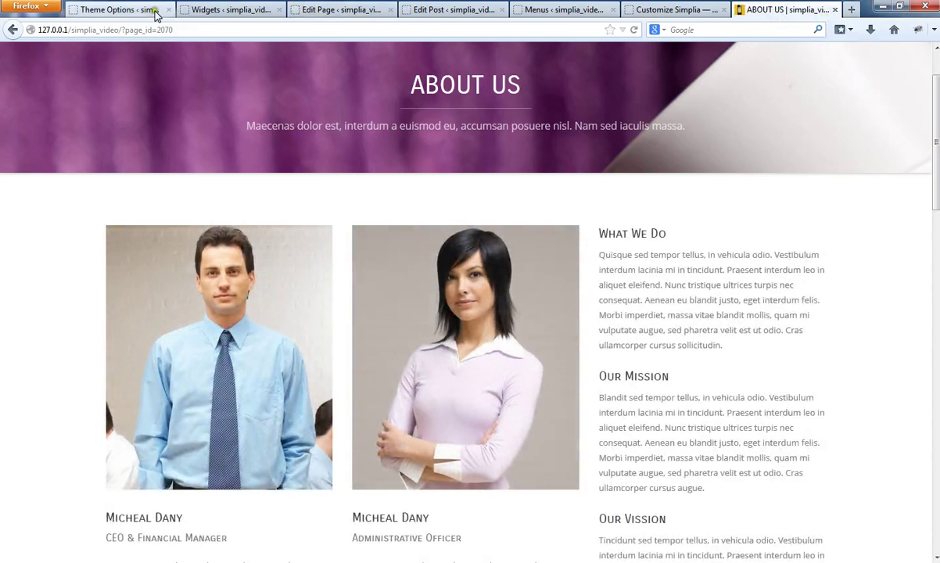
Return to the Theme Options and open the Footer Settings
click(129, 11)
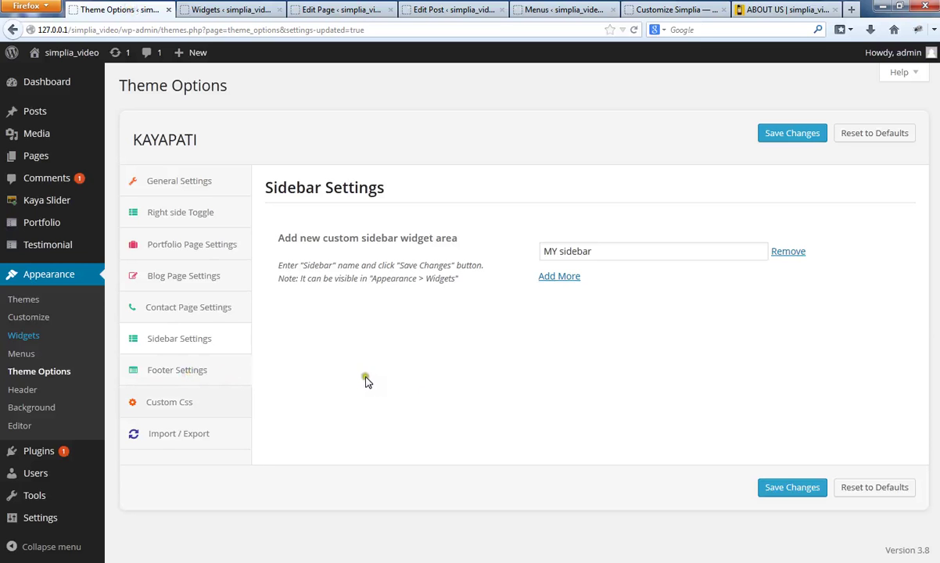
click(232, 376)
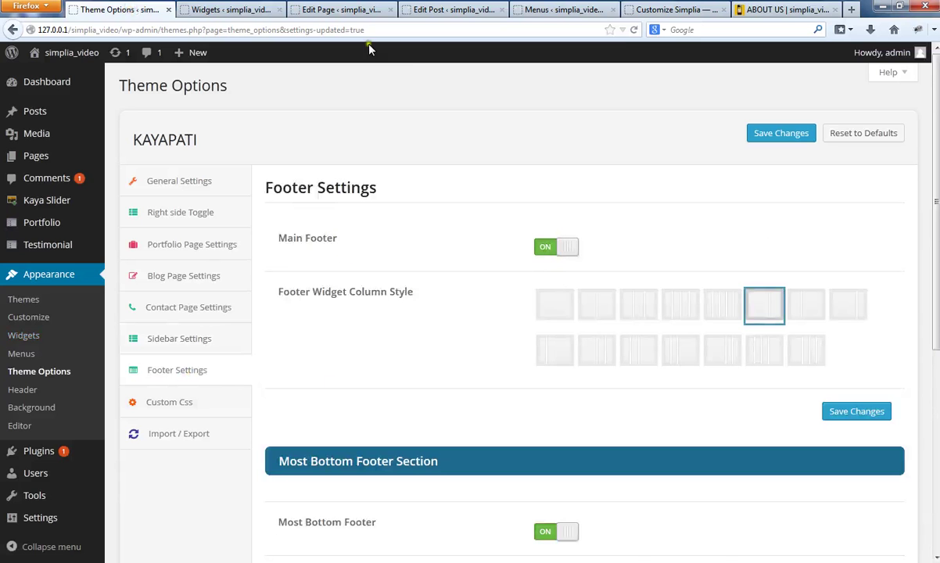
Examine the footer area at the end of the About Us page on the site, and return to the Theme Options
click(782, 9)
scroll(906, 413, down, 12)
scroll(907, 418, down, 5)
click(105, 10)
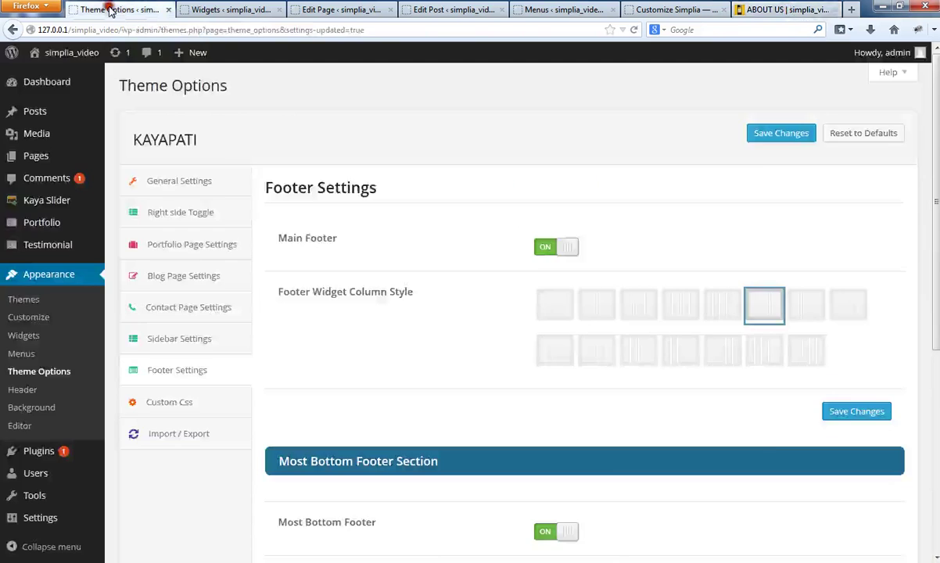
Turn off the Main Footer, save the changes and reload the About Us page to check its footer
click(548, 238)
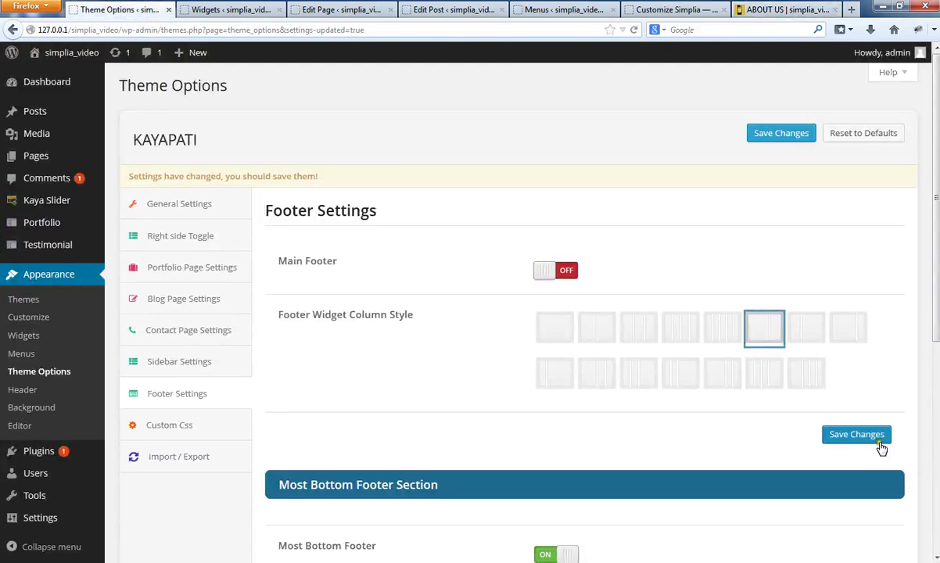
click(853, 434)
click(782, 9)
right_click(782, 10)
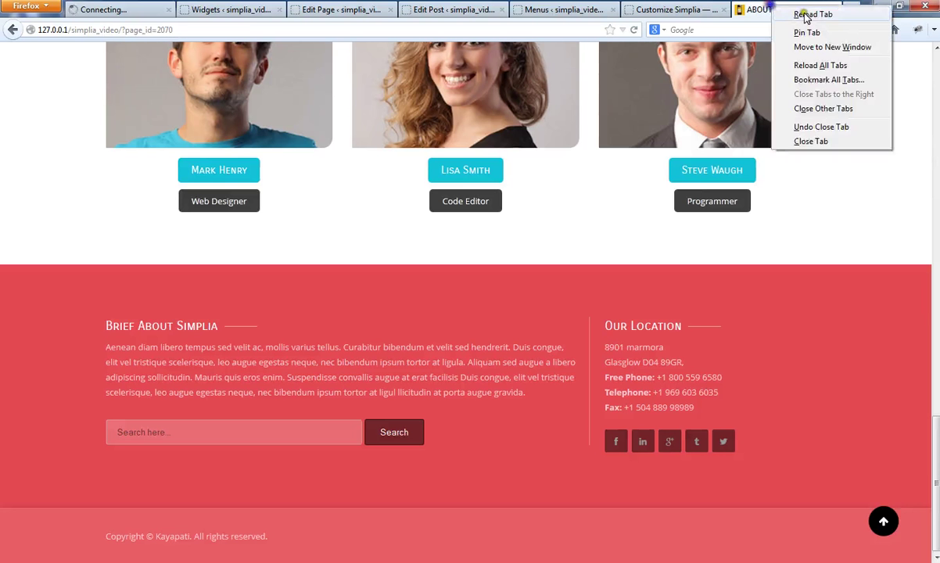
click(813, 15)
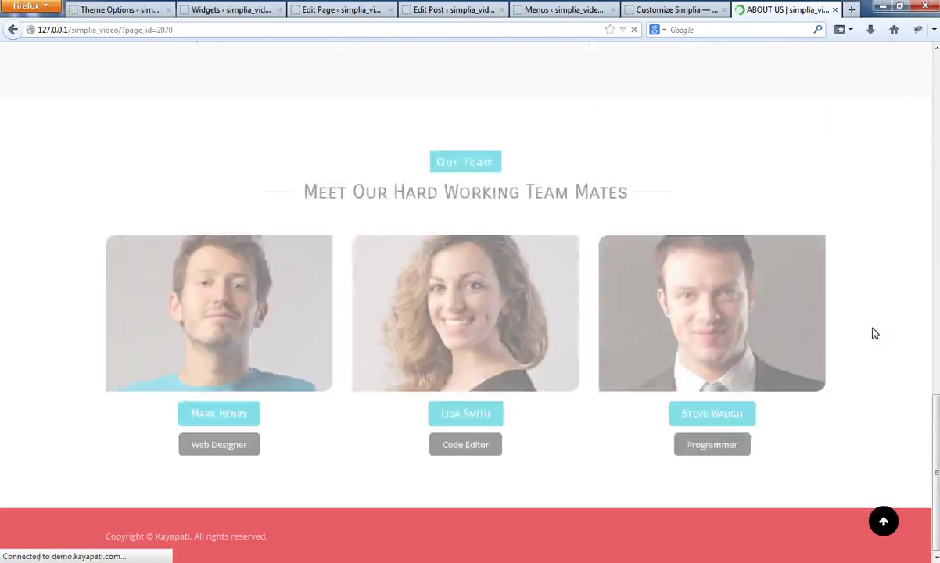
Turn the Main Footer back on in the Theme Options, save, and reload the About Us page
click(111, 10)
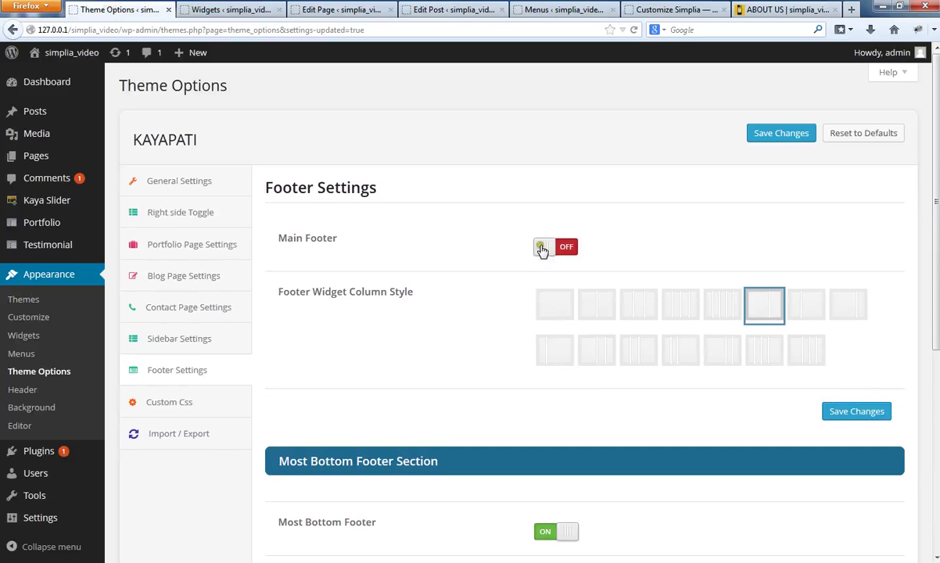
click(541, 249)
click(841, 436)
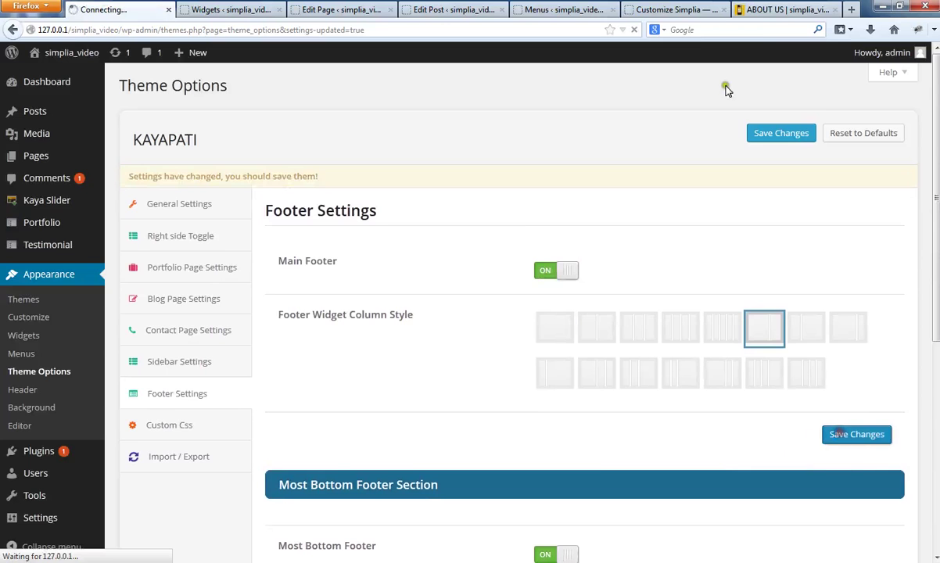
click(759, 18)
key(F5)
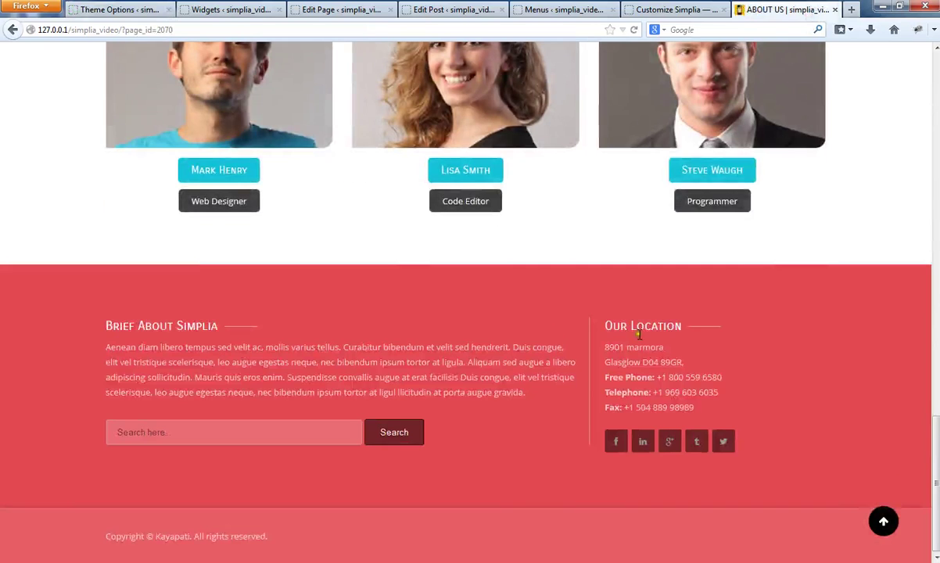
Set the Footer Widget Column Style to a single column, save, and reload the About Us page to check the footer
click(122, 10)
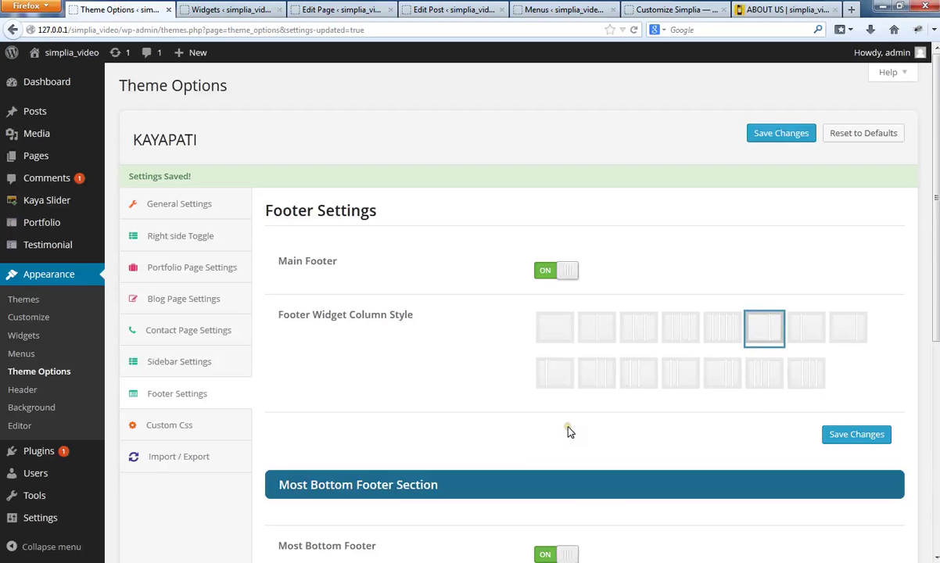
scroll(567, 431, down, 3)
scroll(570, 431, down, 1)
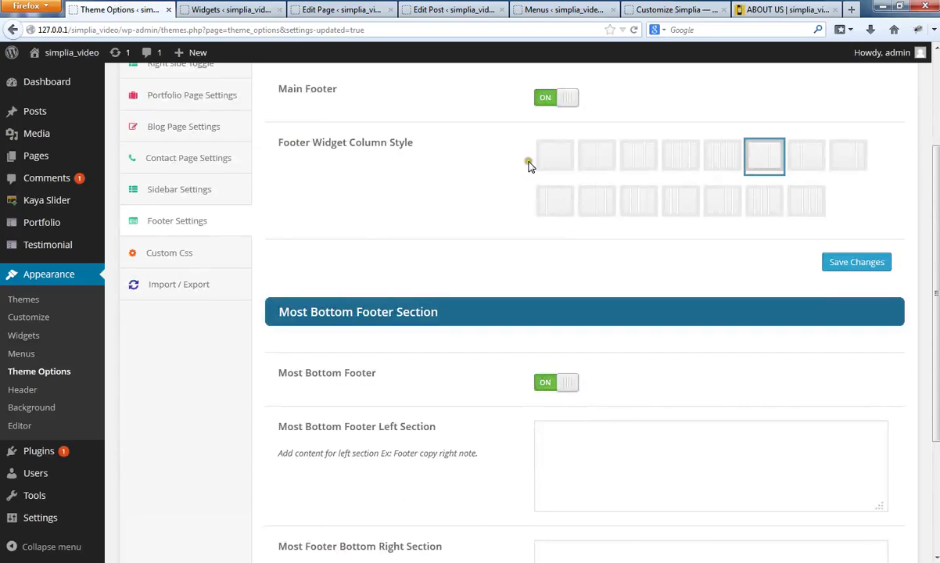
click(551, 159)
scroll(782, 281, up, 1)
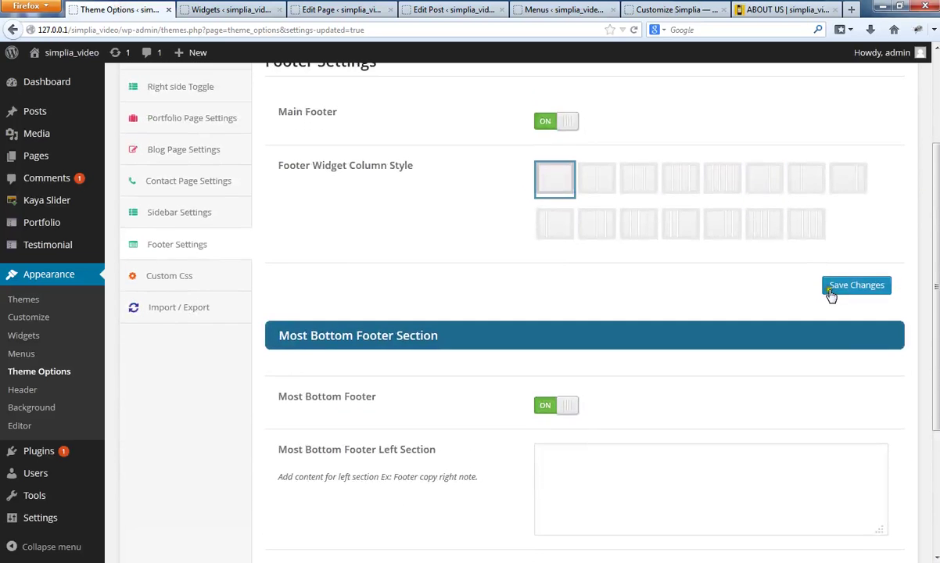
click(835, 288)
click(758, 11)
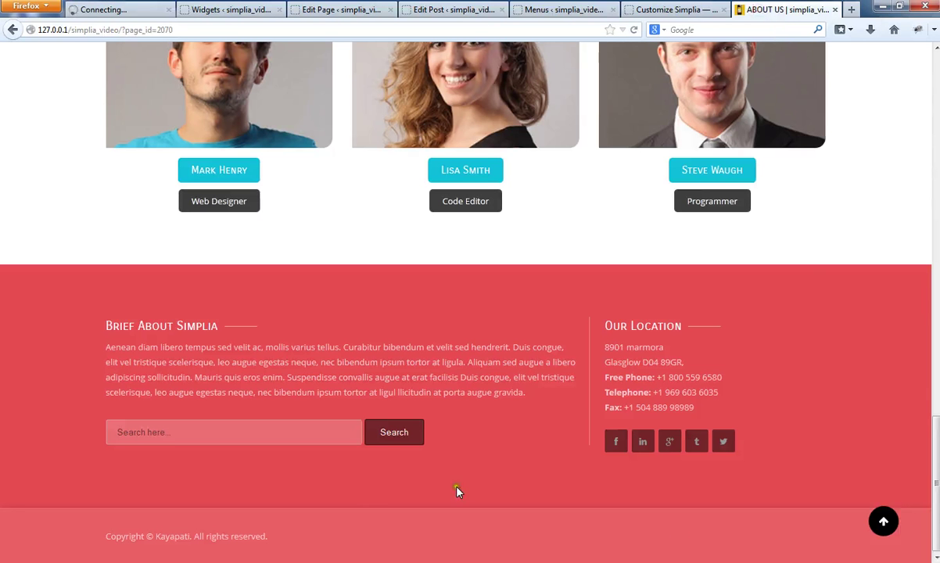
right_click(785, 241)
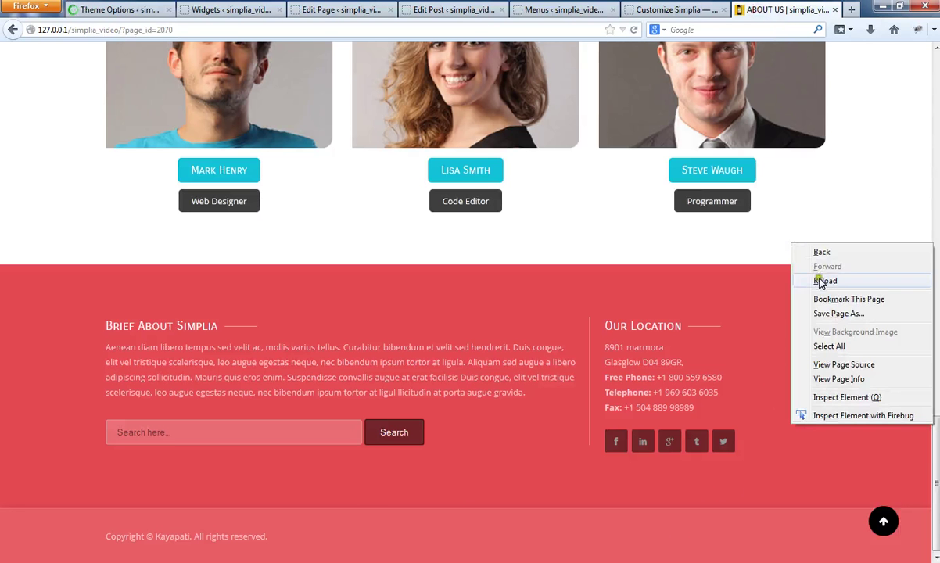
click(802, 275)
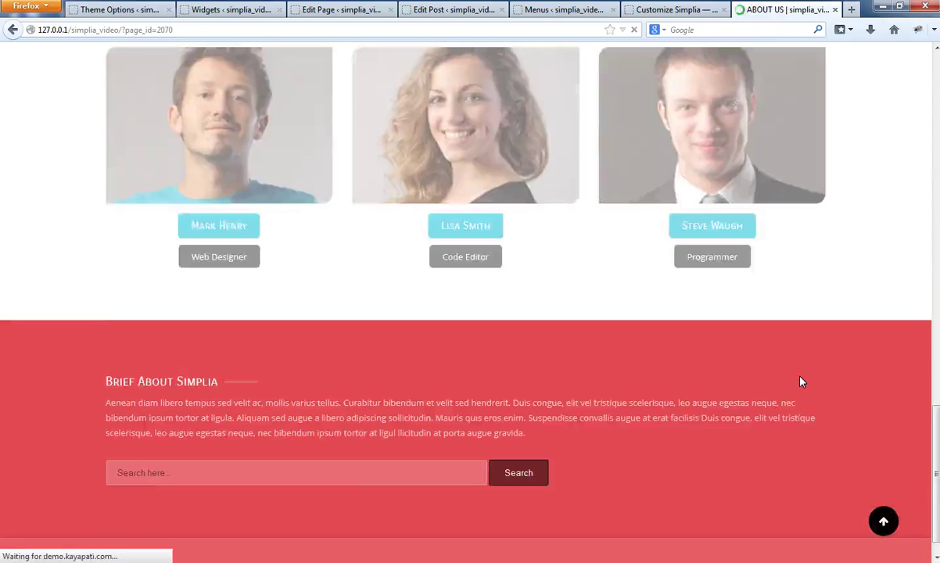
Change the Footer Widget Column Style to four equal columns, save, and reload the About Us page to check the footer
mouse_move(225, 53)
click(98, 10)
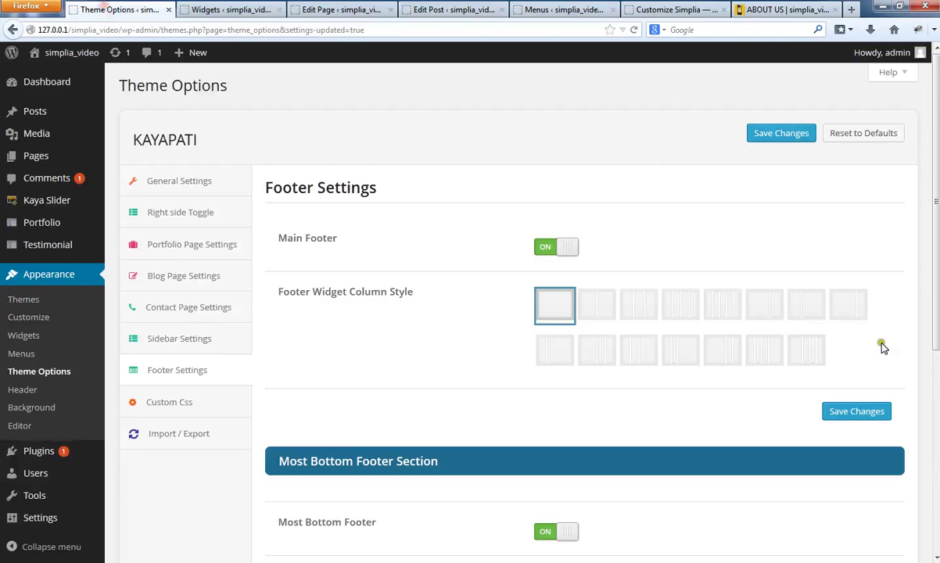
click(677, 321)
click(856, 434)
click(765, 8)
right_click(765, 8)
click(799, 16)
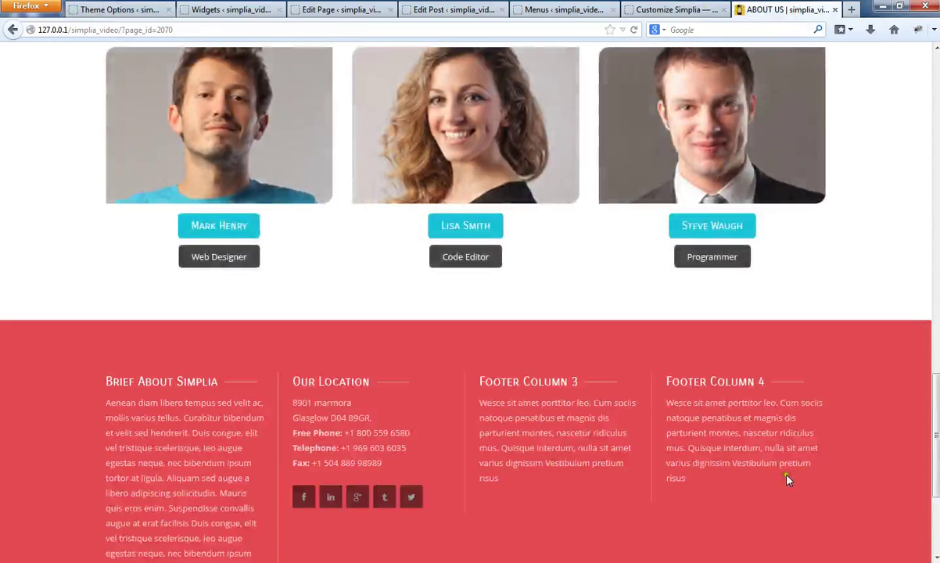
Set the Footer Widget Column Style back to the two-column layout with a wide first column and save the changes
click(141, 10)
click(757, 323)
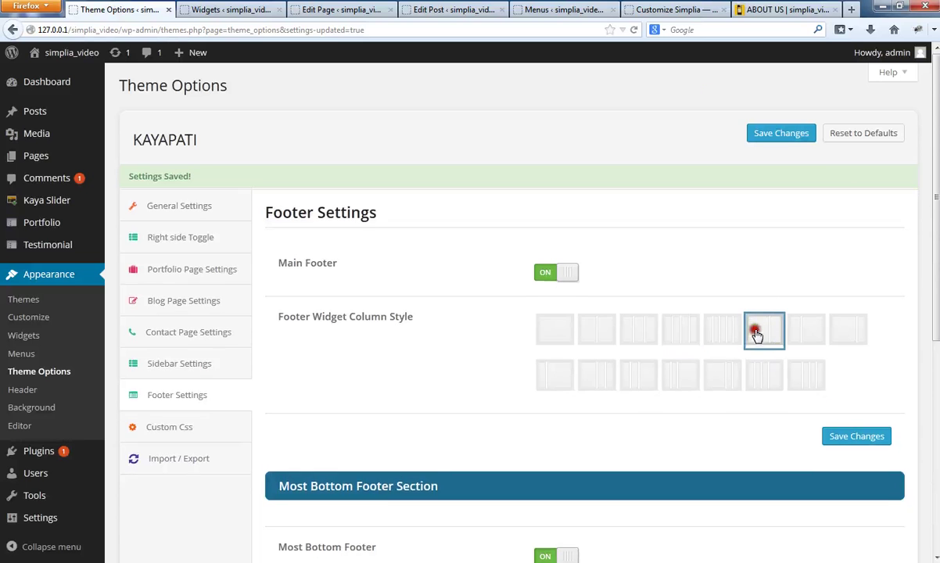
click(859, 439)
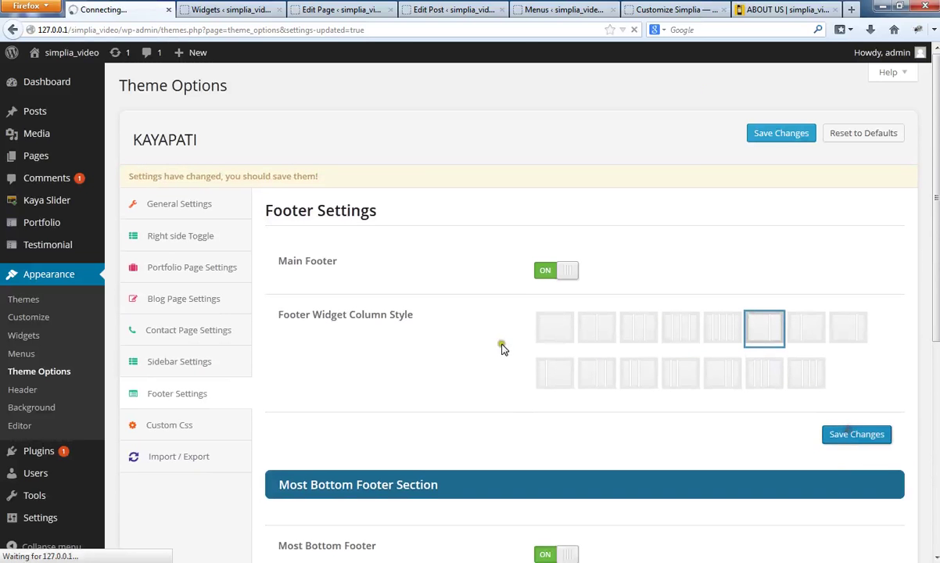
Turn off the Most Bottom Footer, save the changes and reload the About Us page to check the copyright strip
scroll(496, 313, down, 5)
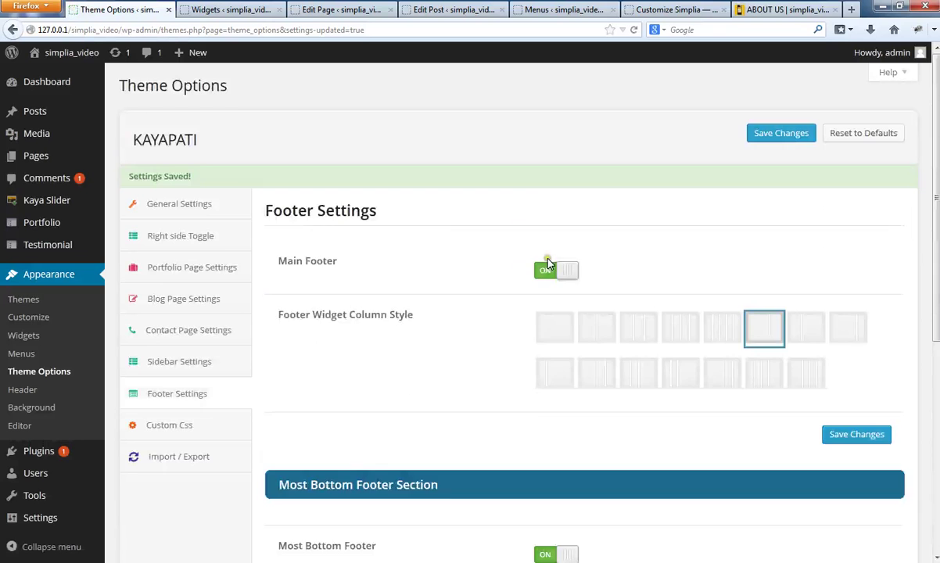
scroll(539, 399, down, 5)
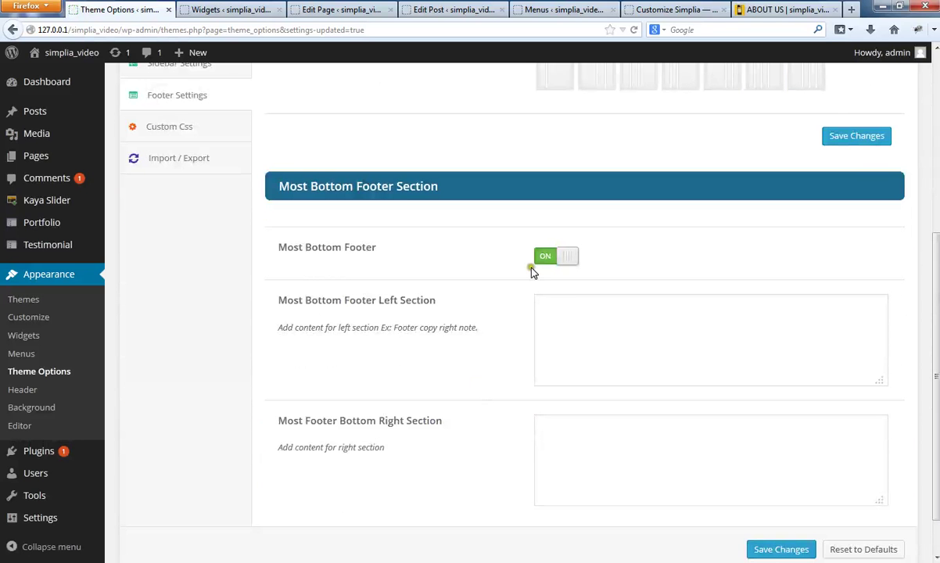
click(569, 260)
scroll(810, 315, down, 1)
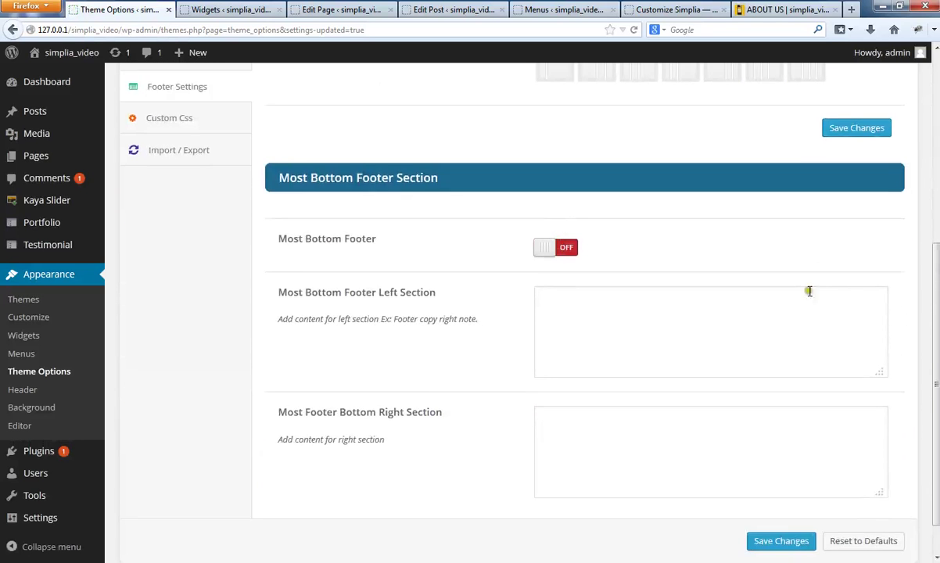
click(770, 491)
click(782, 10)
right_click(760, 7)
click(793, 13)
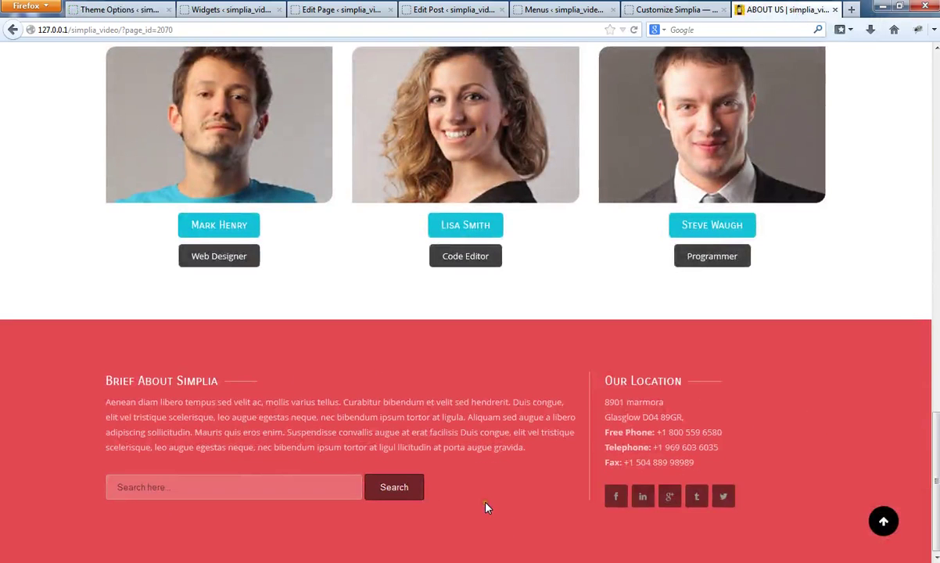
Turn the Most Bottom Footer back on, save the changes and reload the About Us page to check it
click(146, 7)
scroll(717, 449, down, 7)
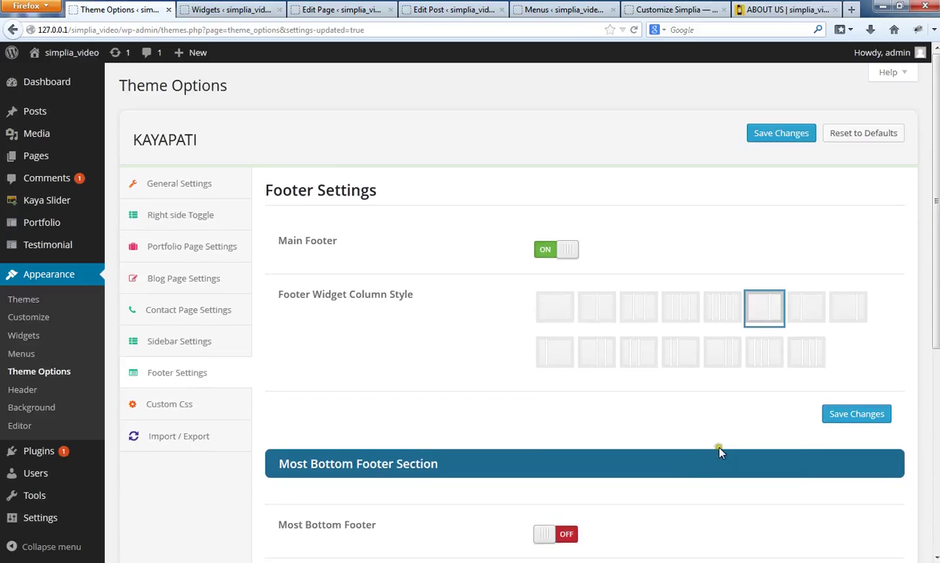
click(544, 234)
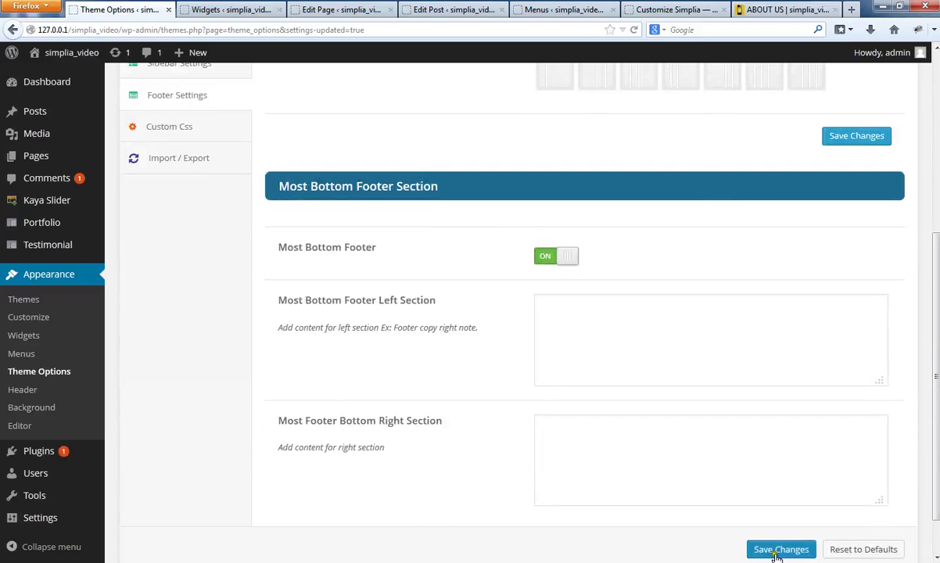
click(774, 551)
click(782, 9)
right_click(782, 10)
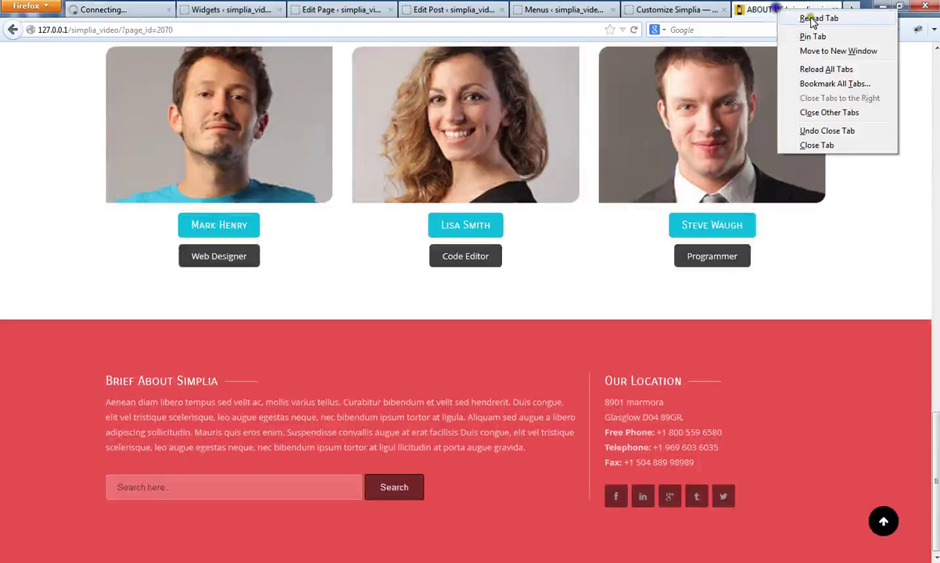
click(807, 17)
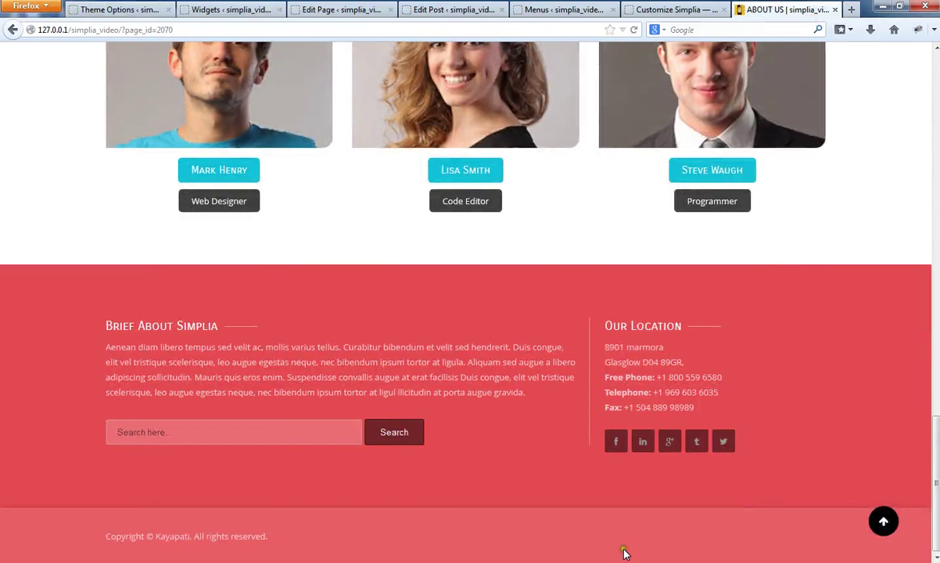
Open the WordPress Menus page in a new tab from the Theme Options and load the footer menu for editing
click(141, 10)
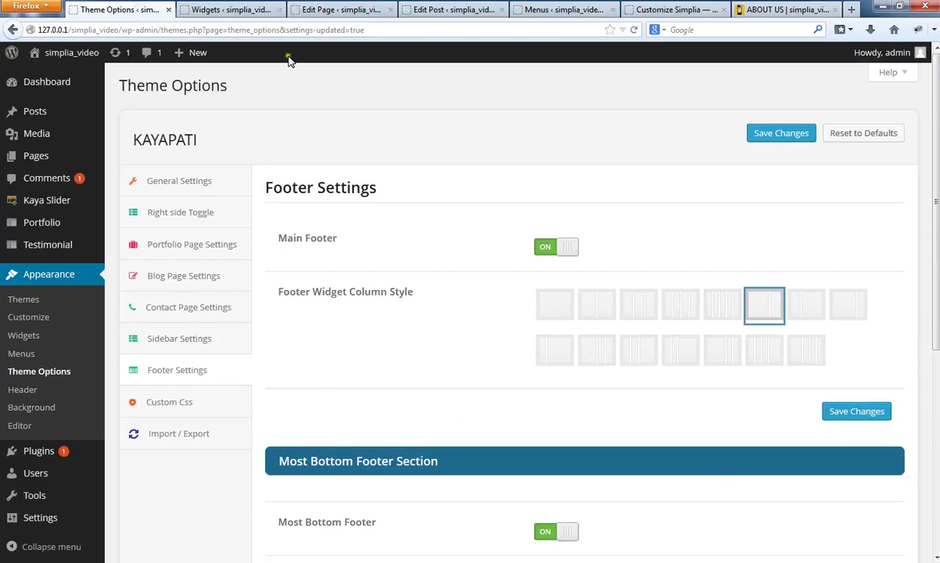
right_click(32, 357)
click(72, 367)
click(202, 9)
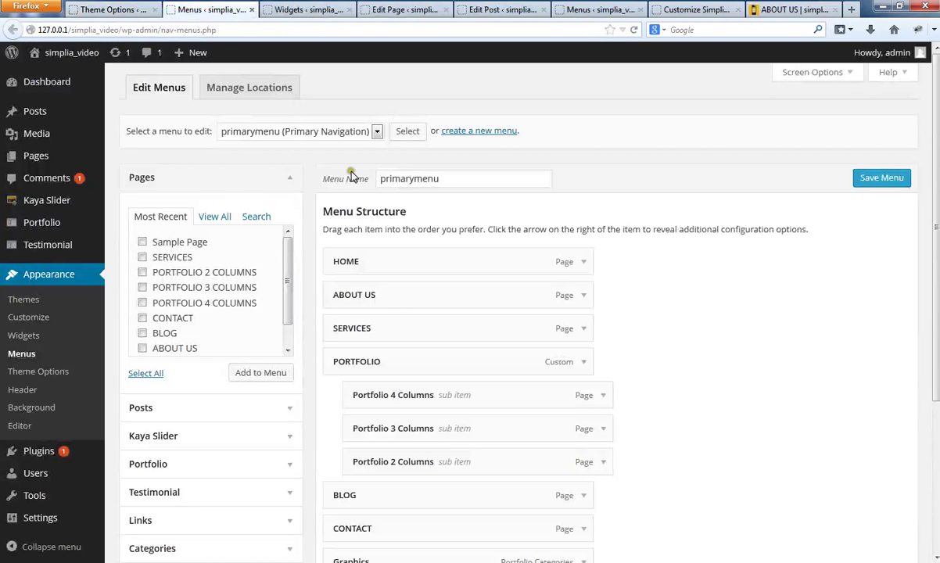
click(383, 135)
click(269, 146)
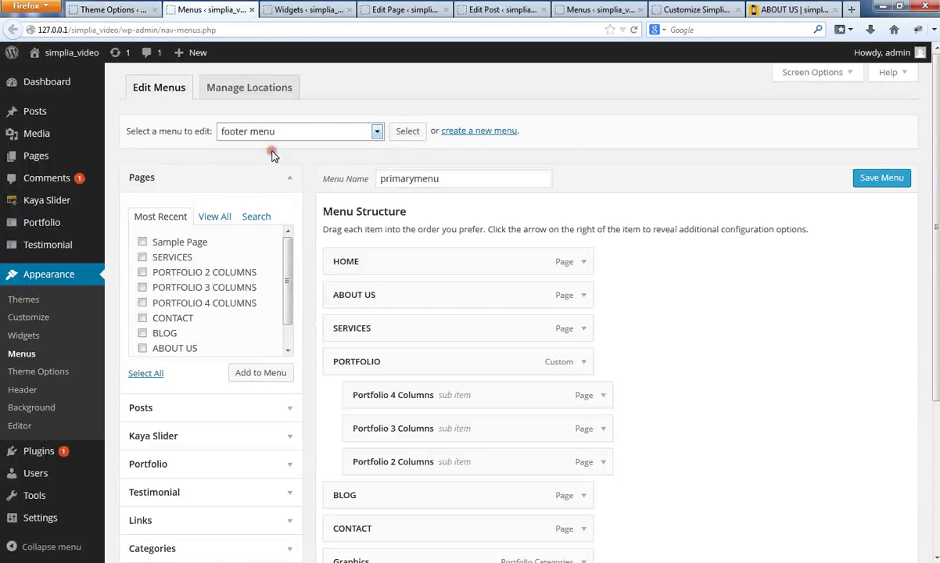
click(403, 131)
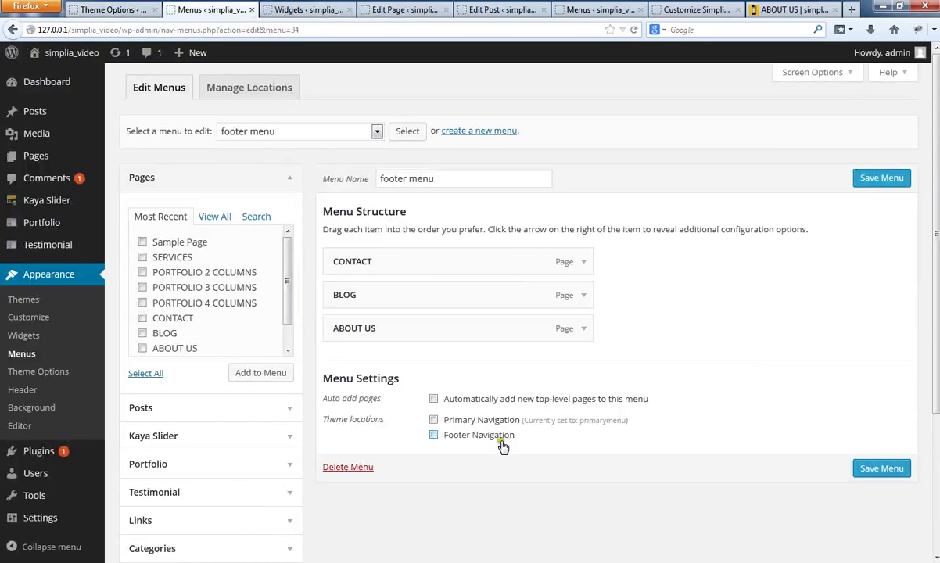
Assign the footer menu to the Footer Navigation location, save the menu and reload the About Us page
click(433, 436)
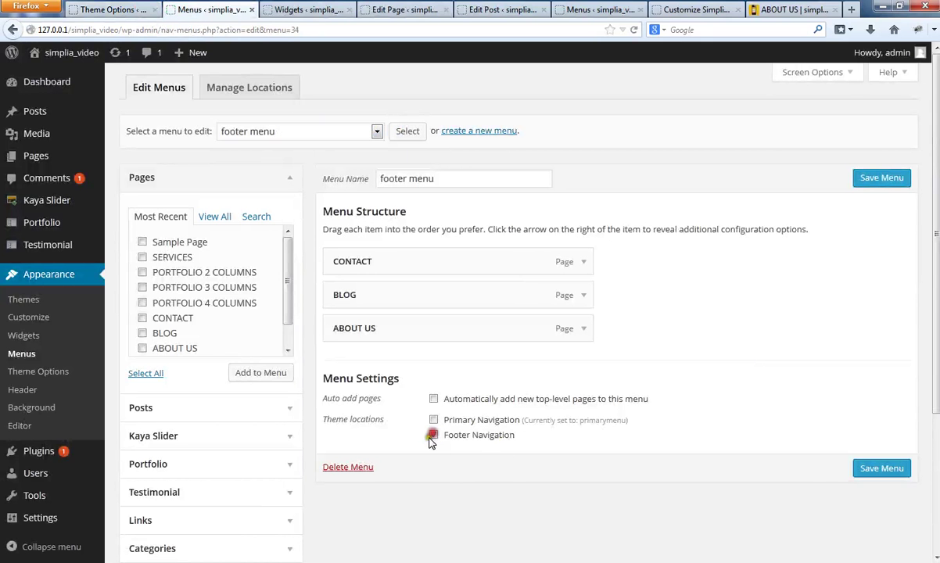
click(881, 470)
click(786, 10)
right_click(750, 11)
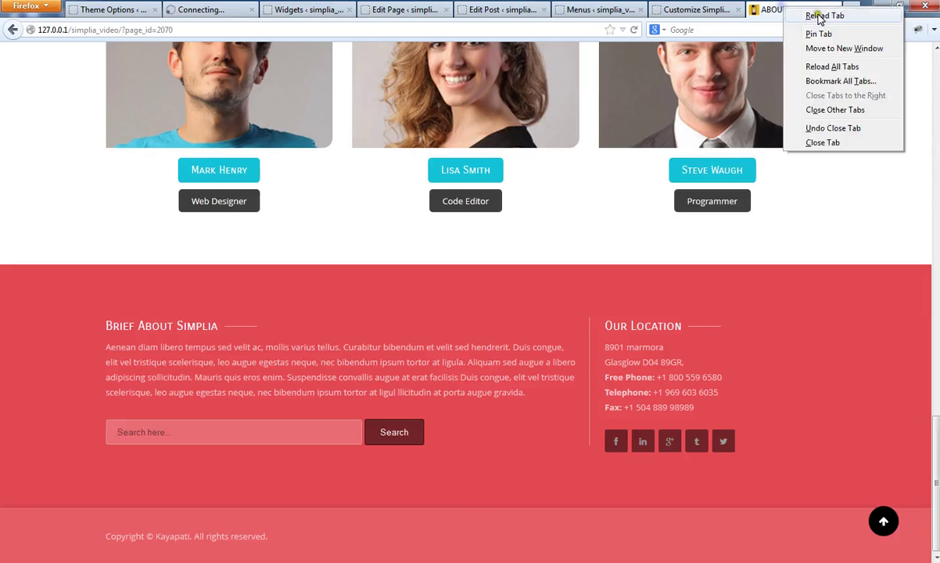
click(774, 16)
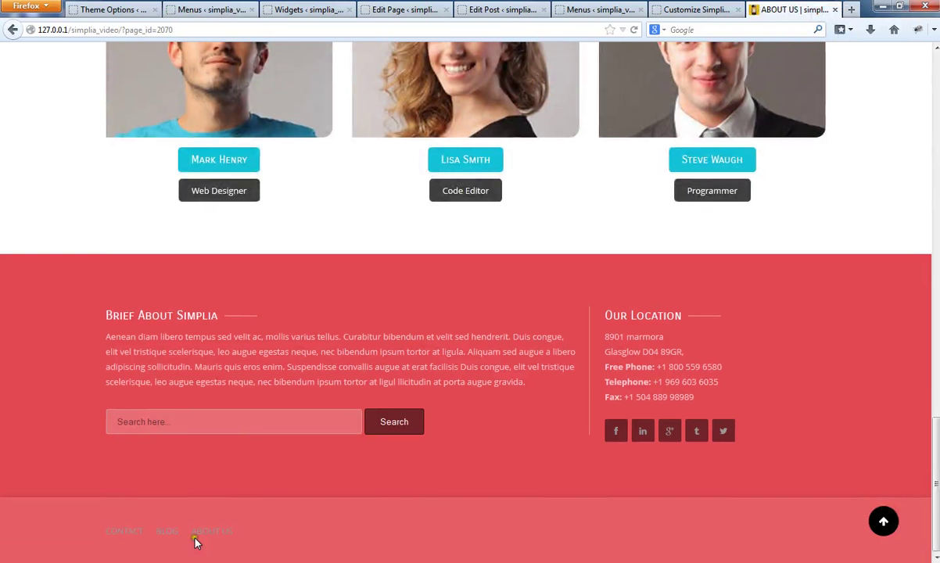
Enter "All copy rights reserved Kayapati." as the Most Footer Bottom Right Section content, save, and reload the About Us page
click(117, 10)
scroll(686, 454, down, 4)
click(603, 414)
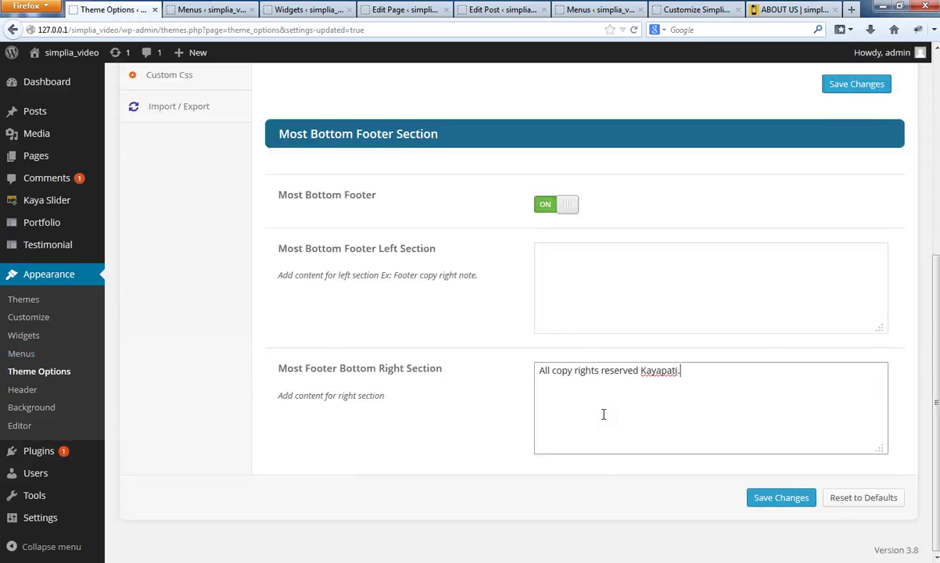
click(781, 498)
click(796, 10)
right_click(799, 10)
click(829, 15)
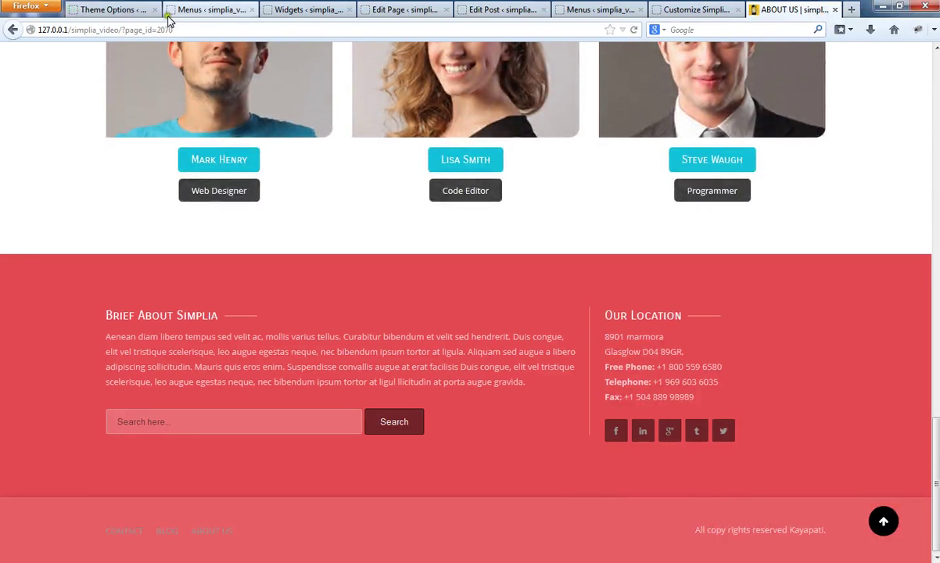
Return to the Theme Options and view the Custom Css and Import / Export sections
click(123, 10)
click(164, 402)
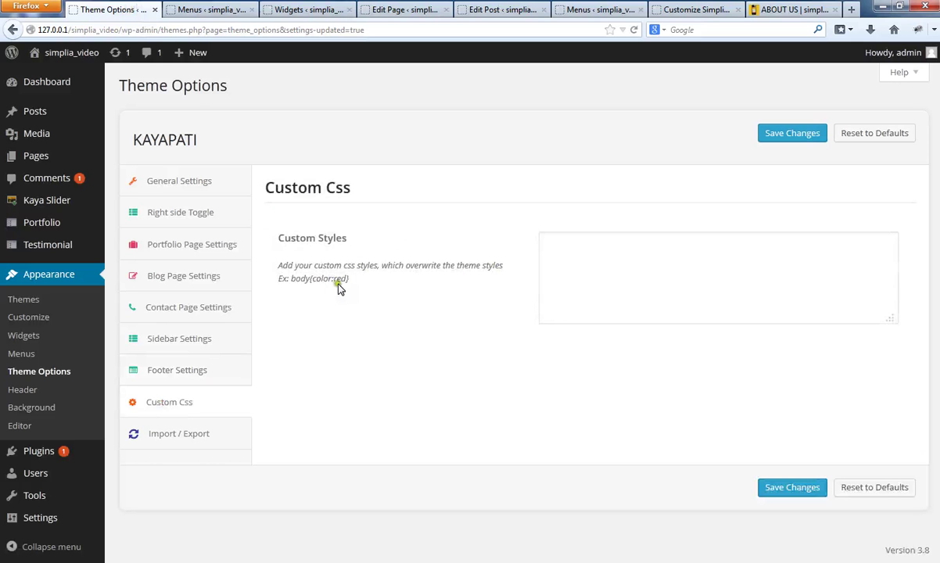
click(151, 438)
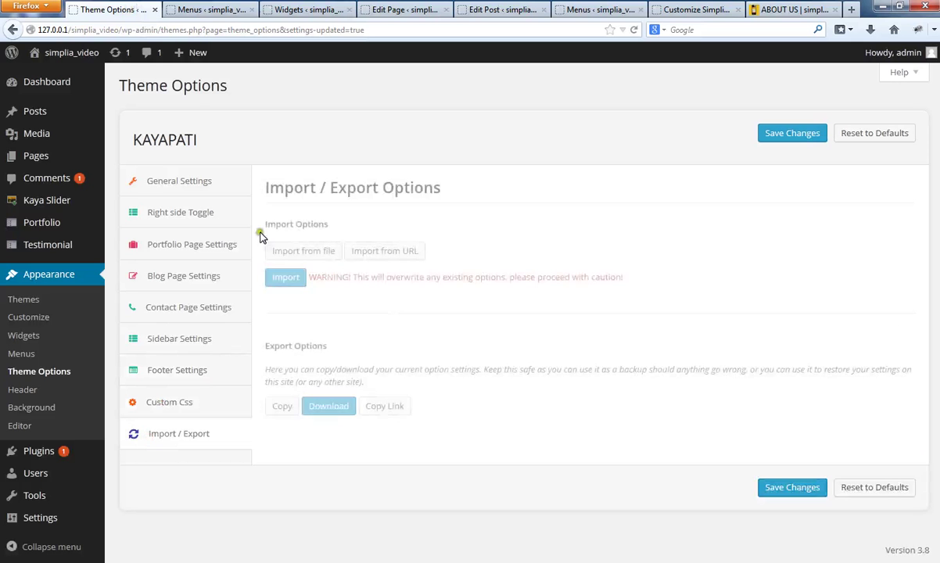